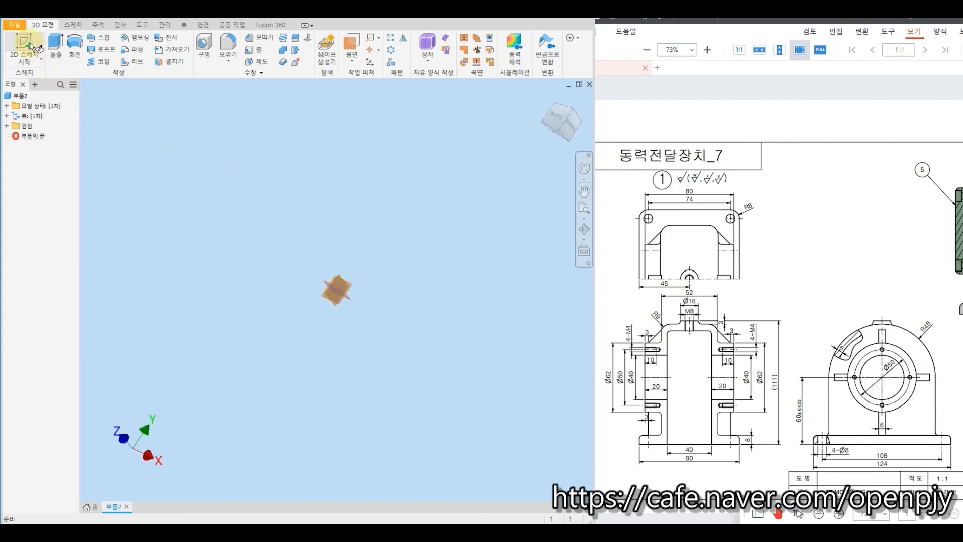
Start a sketch on the YZ plane and draw a 96 mm diameter circle (48*2) centred on the origin.
click(545, 95)
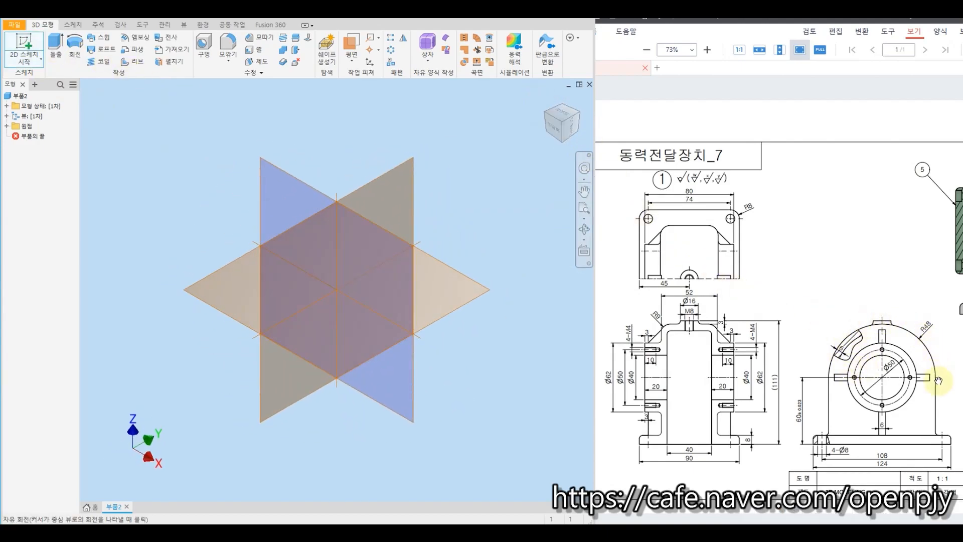
click(367, 185)
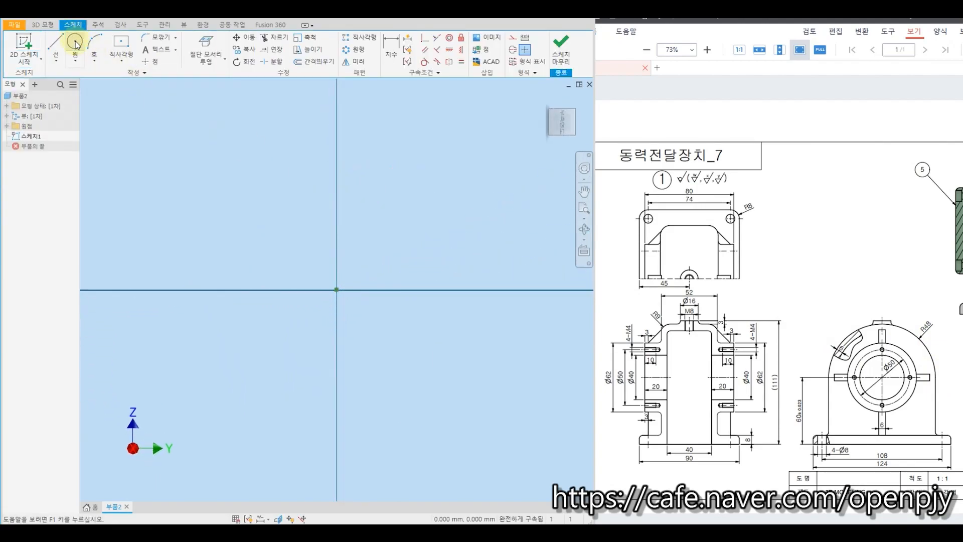
click(76, 43)
click(337, 290)
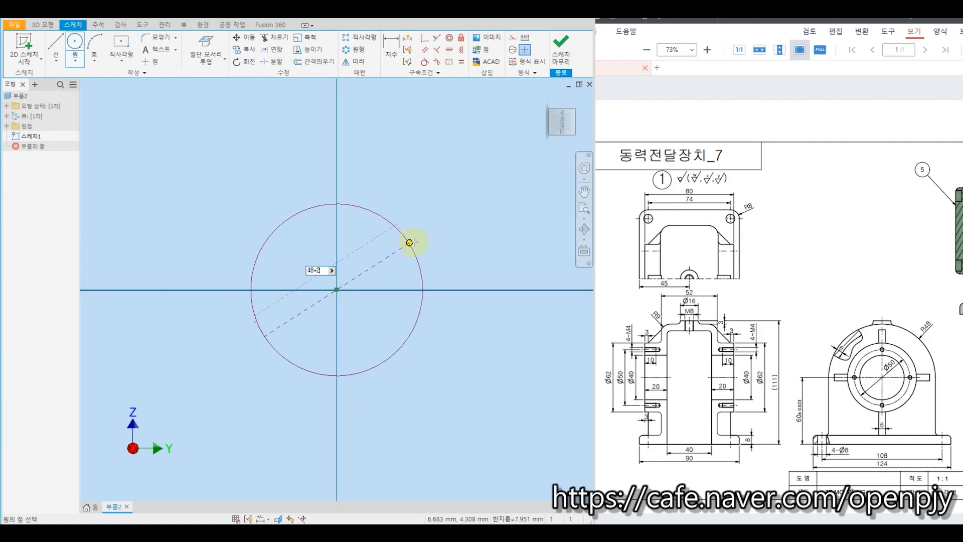
key(Return)
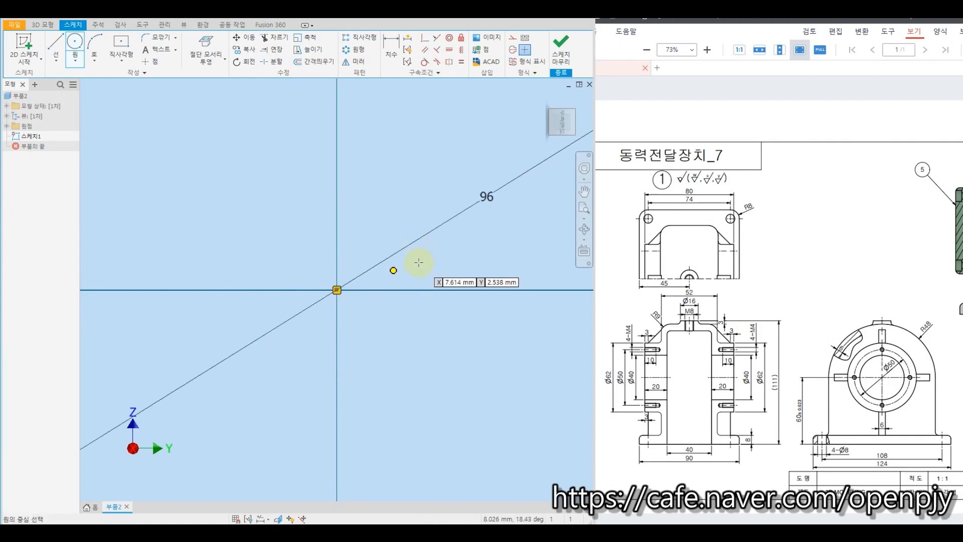
Sketch a rectangle about 101 by 70 mm, extending down and right from the circle's left quadrant point.
click(122, 62)
click(129, 81)
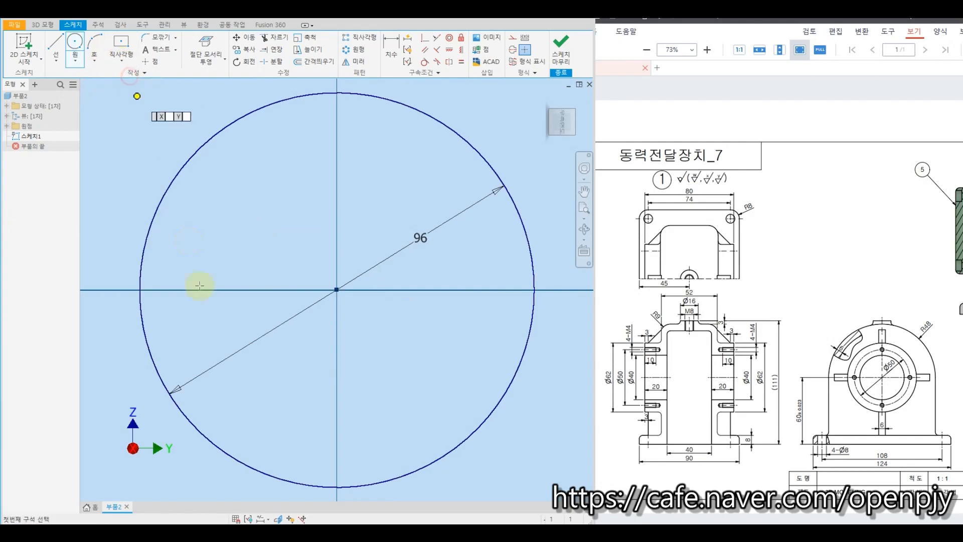
click(140, 289)
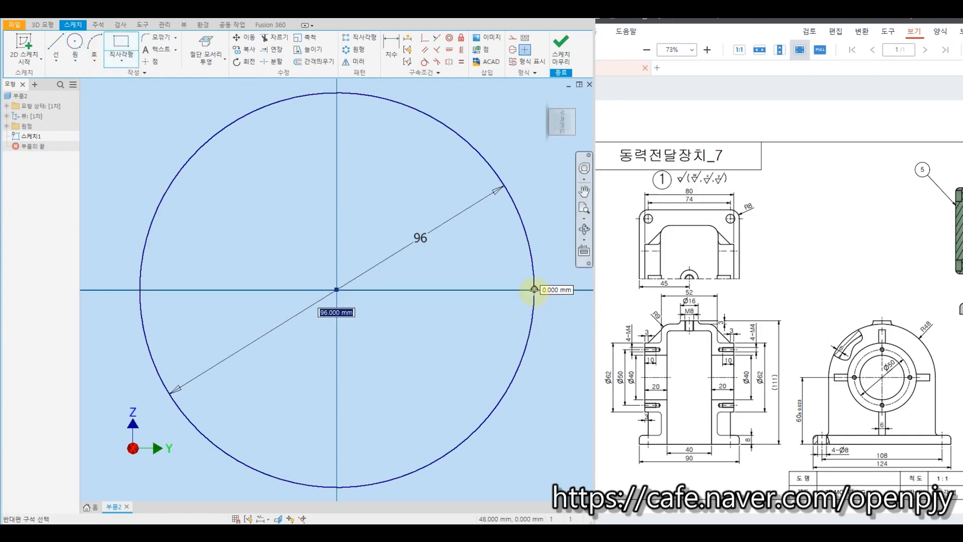
scroll(520, 430, up, 4)
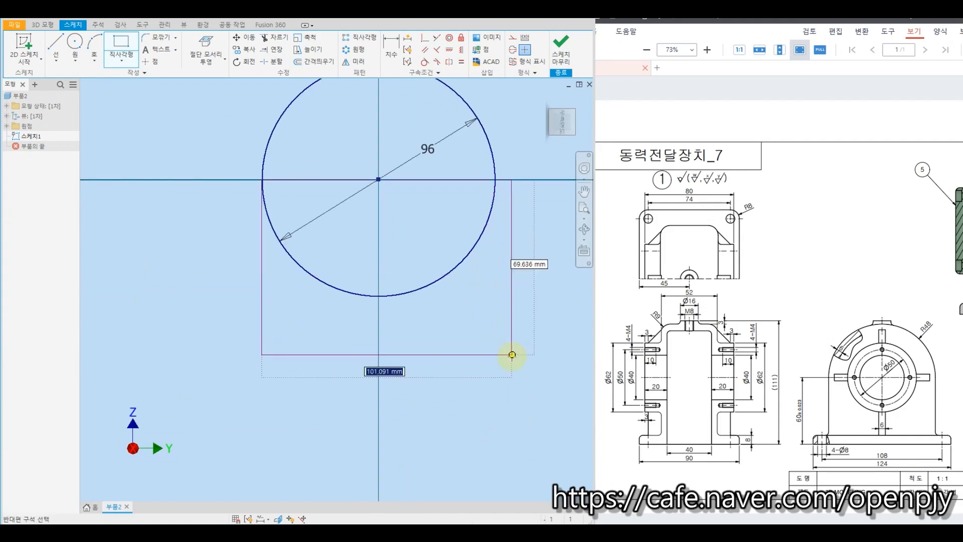
click(510, 350)
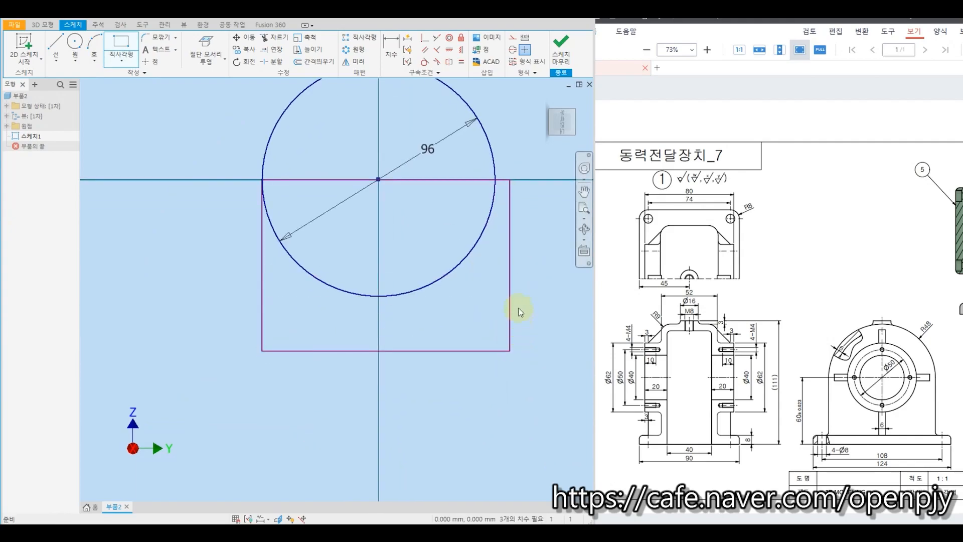
Make the rectangle's right side tangent to the circle, and trim the circle's lower half and the rectangle's upper edge.
click(424, 62)
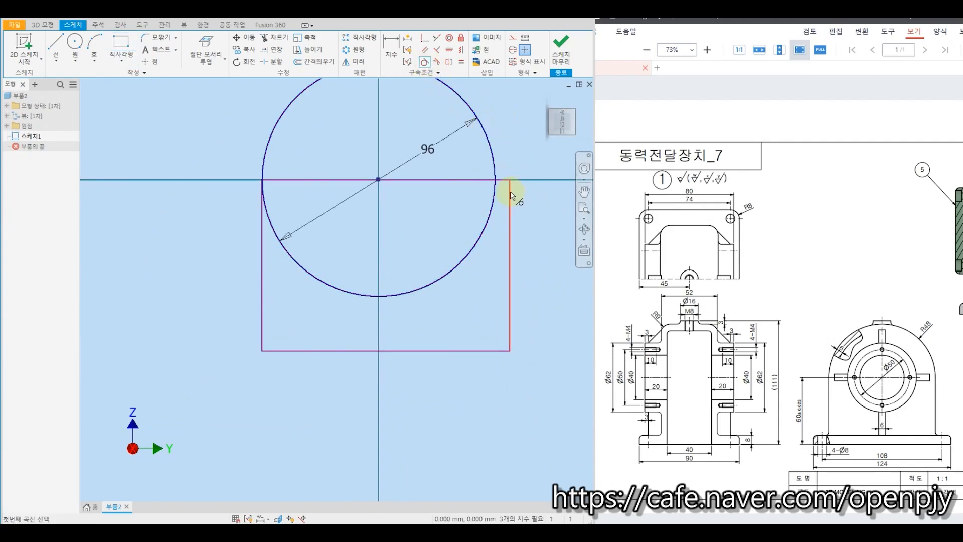
click(510, 194)
click(496, 189)
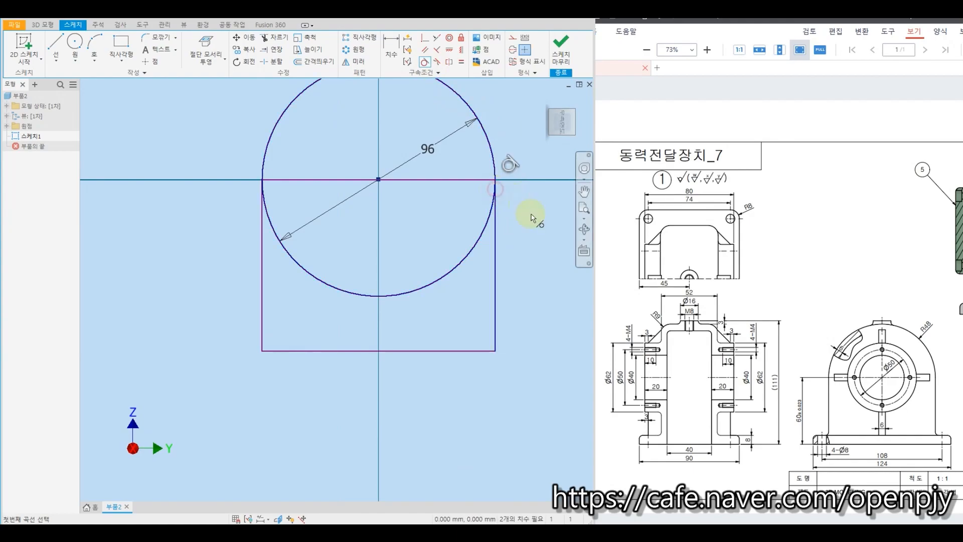
key(Escape)
middle_drag(528, 220, 514, 281)
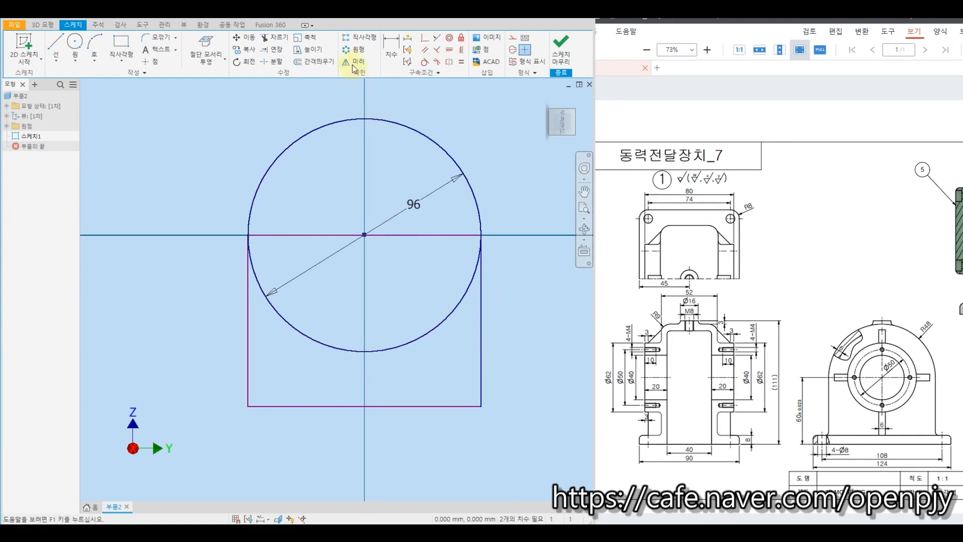
click(278, 40)
click(434, 326)
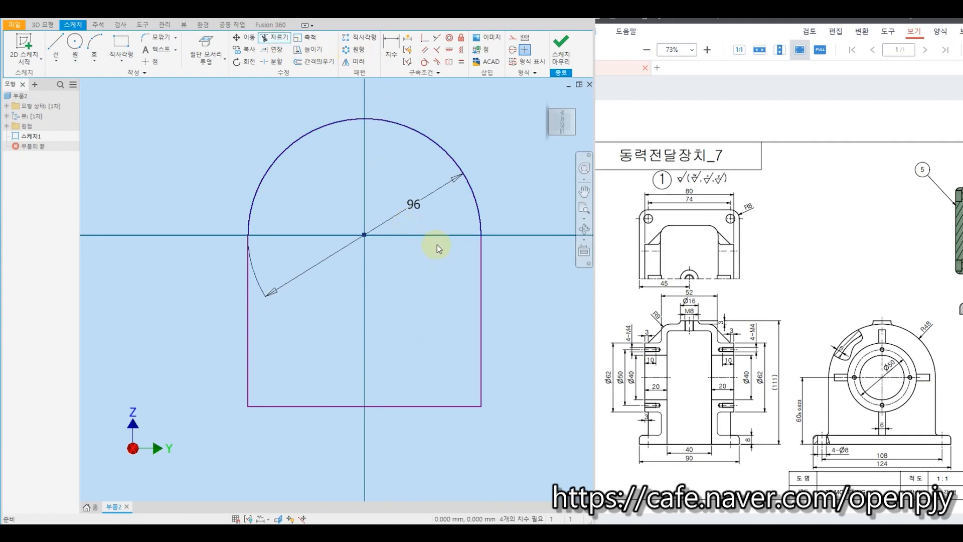
Make the left side line tangent to the arc and try the same tangency on the right side line.
click(424, 62)
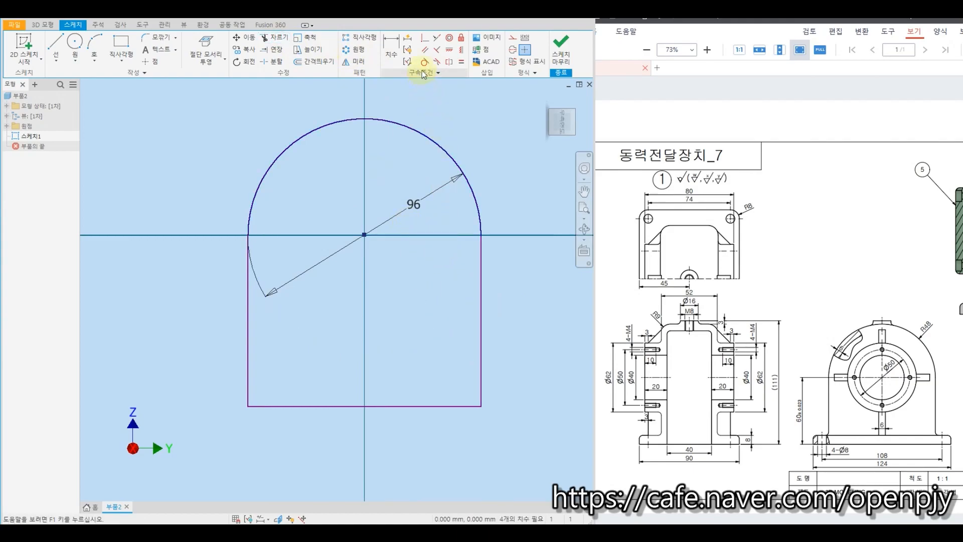
click(249, 289)
click(253, 210)
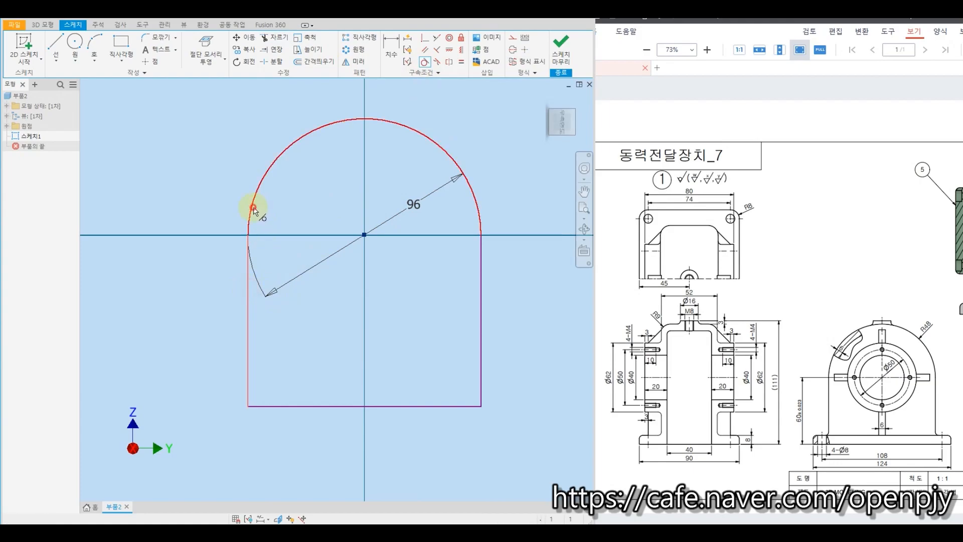
click(480, 219)
click(481, 260)
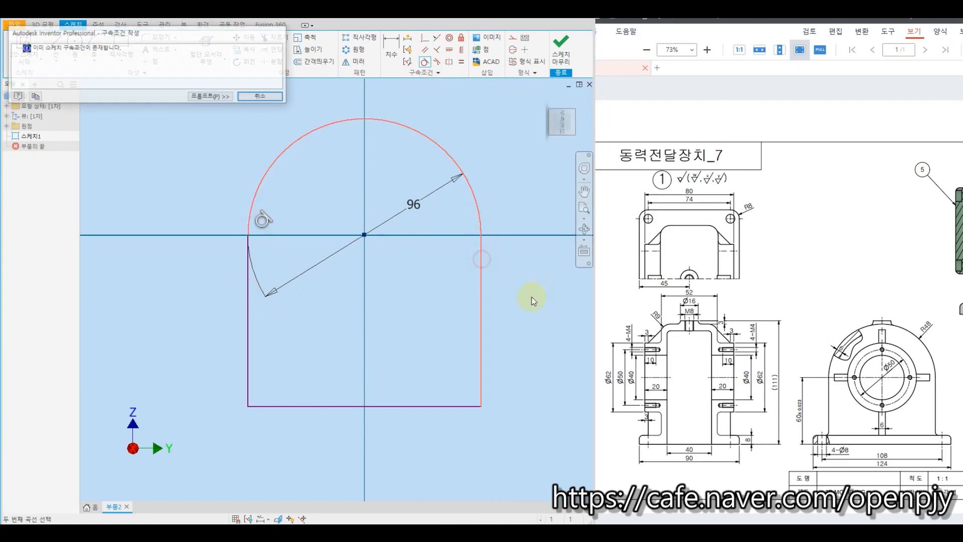
key(Escape)
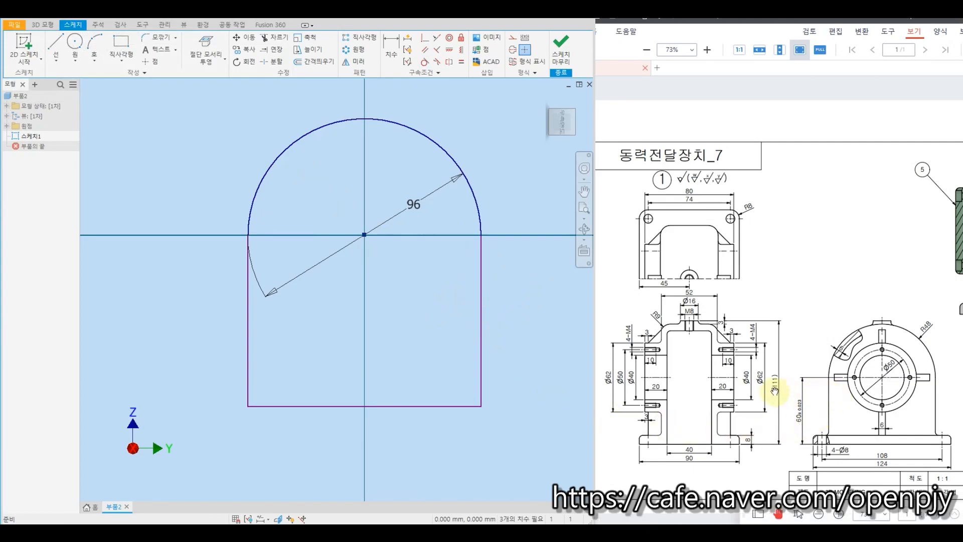
Dimension the distance from the horizontal centre axis down to the profile's bottom edge as 60 mm.
click(391, 50)
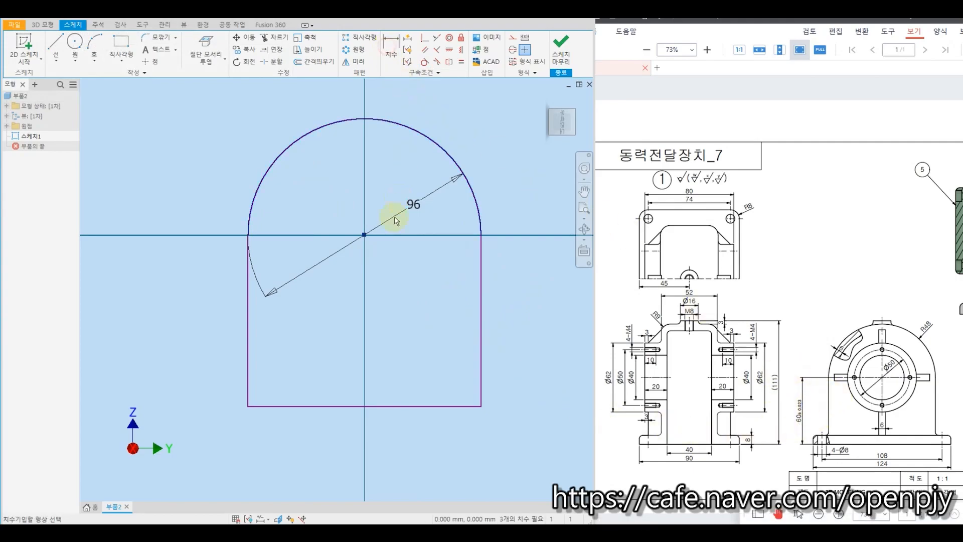
click(458, 406)
click(539, 235)
click(549, 258)
text(60)
key(Return)
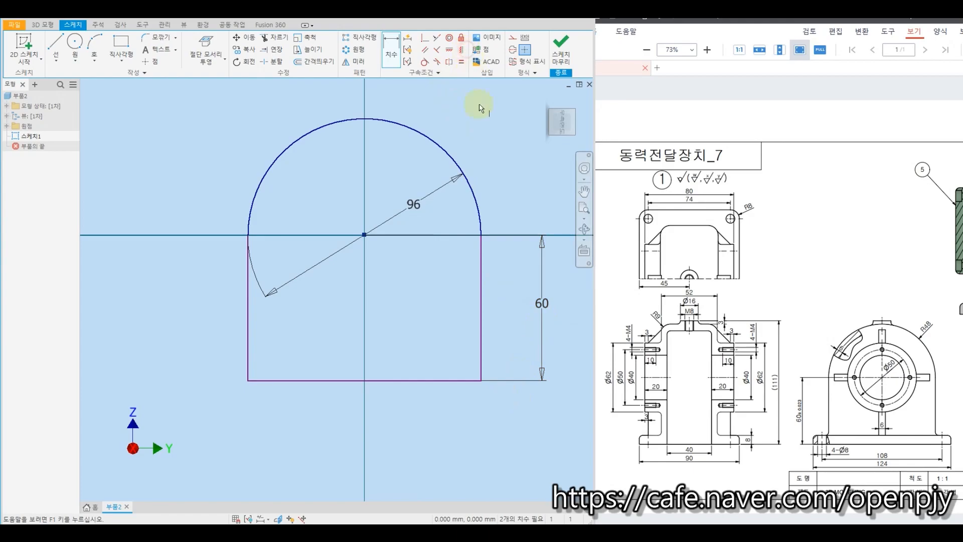
Constrain the profile's right side line to vertical and its bottom line to horizontal.
click(481, 287)
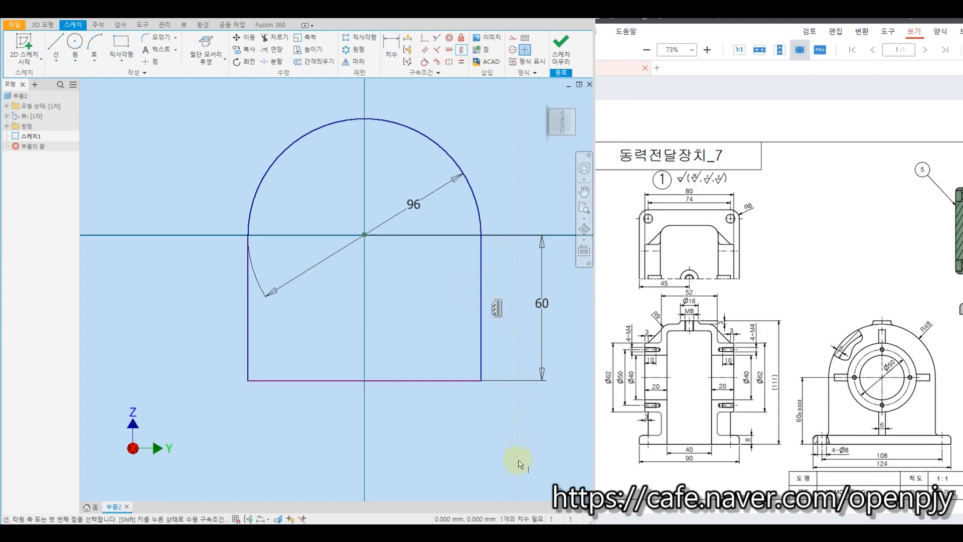
shift+click(412, 380)
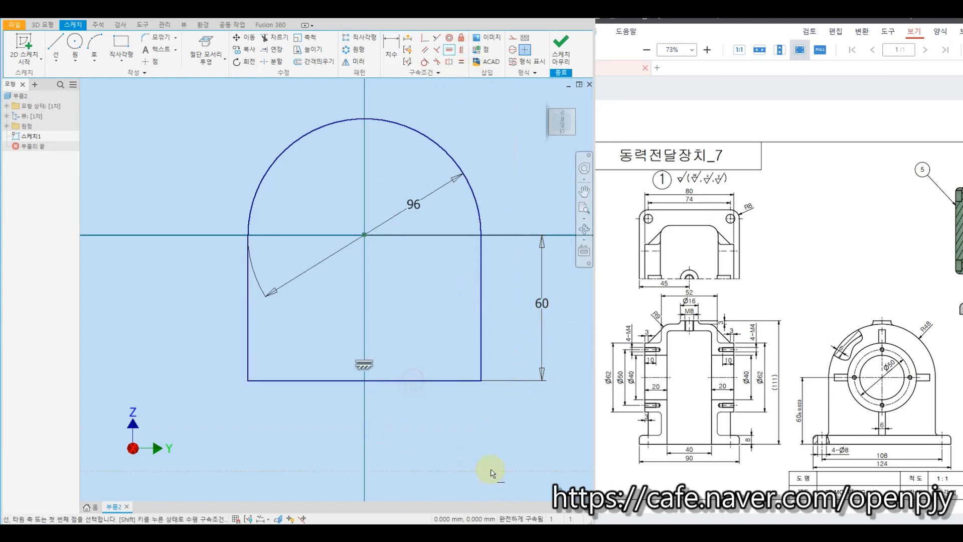
key(Escape)
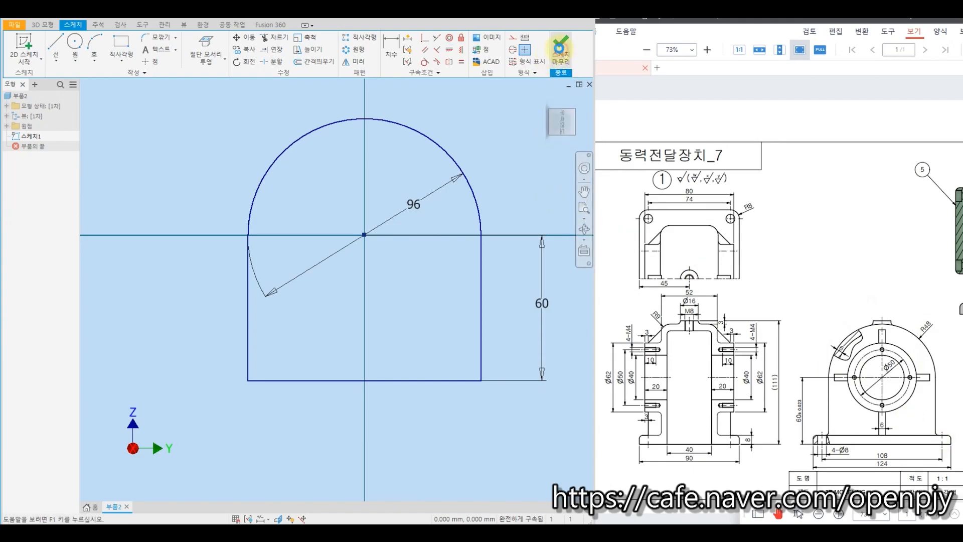
Finish the sketch and extrude the arched profile symmetrically to a total depth of 52 mm.
click(561, 50)
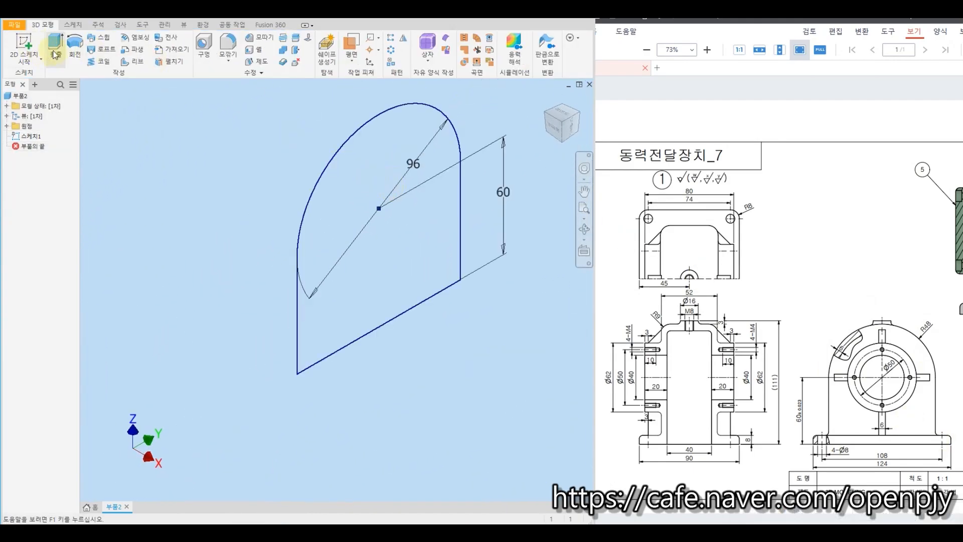
click(56, 54)
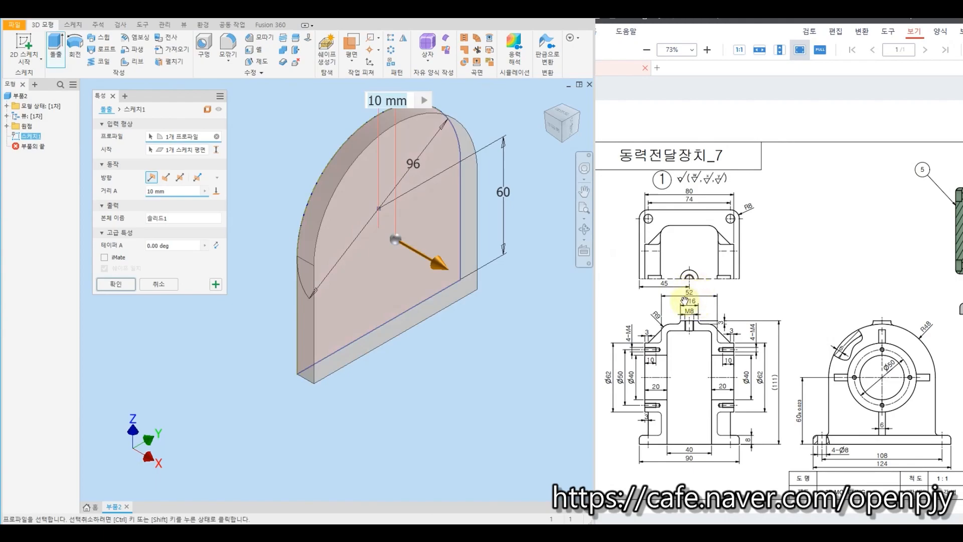
click(180, 178)
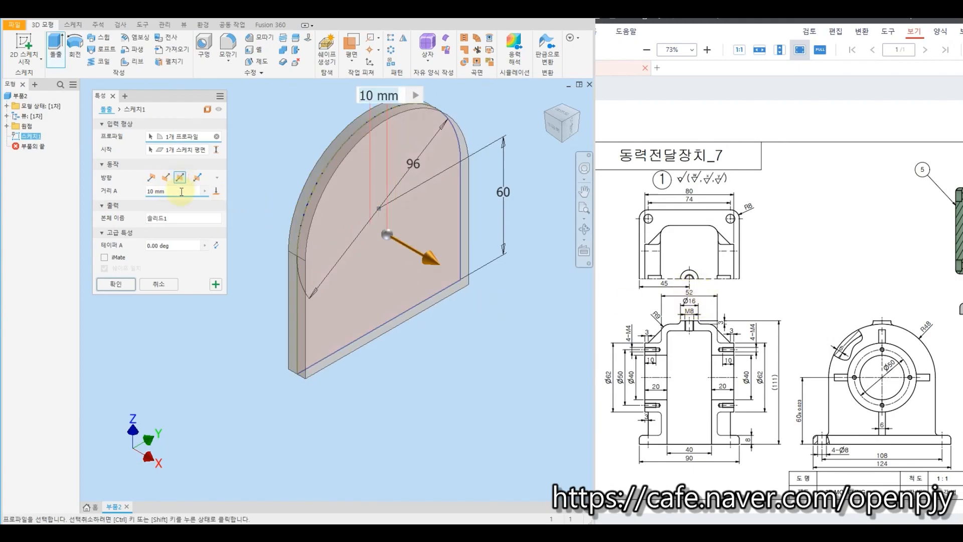
text(50)
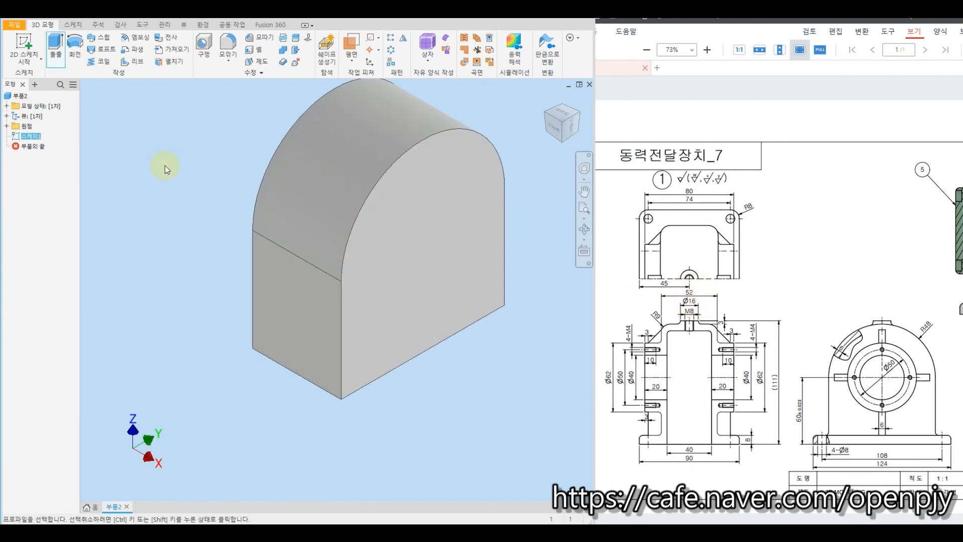
key(Return)
Fillet the front and back outer edges along the sides and arch of the body with a 9 mm radius.
middle_drag(469, 318, 454, 351)
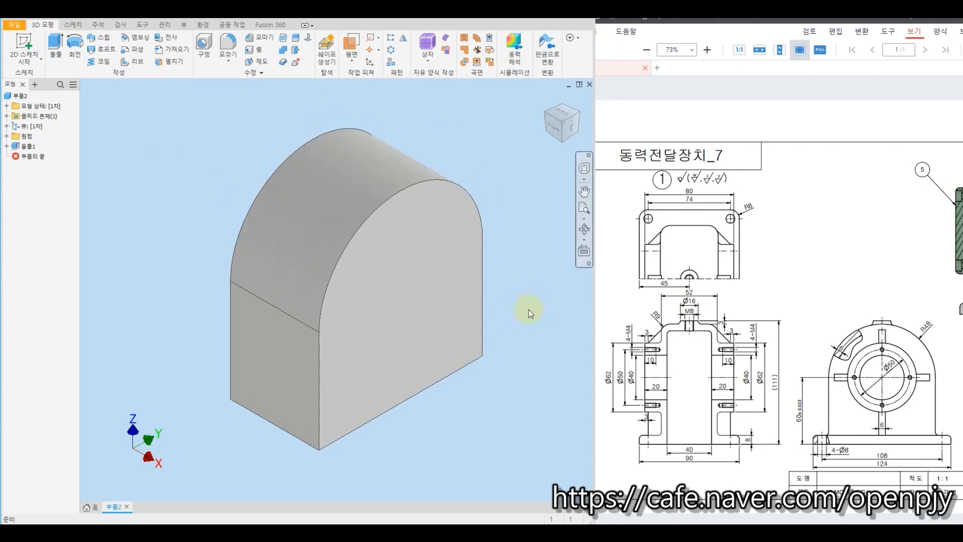
shift+middle_drag(523, 432, 417, 408)
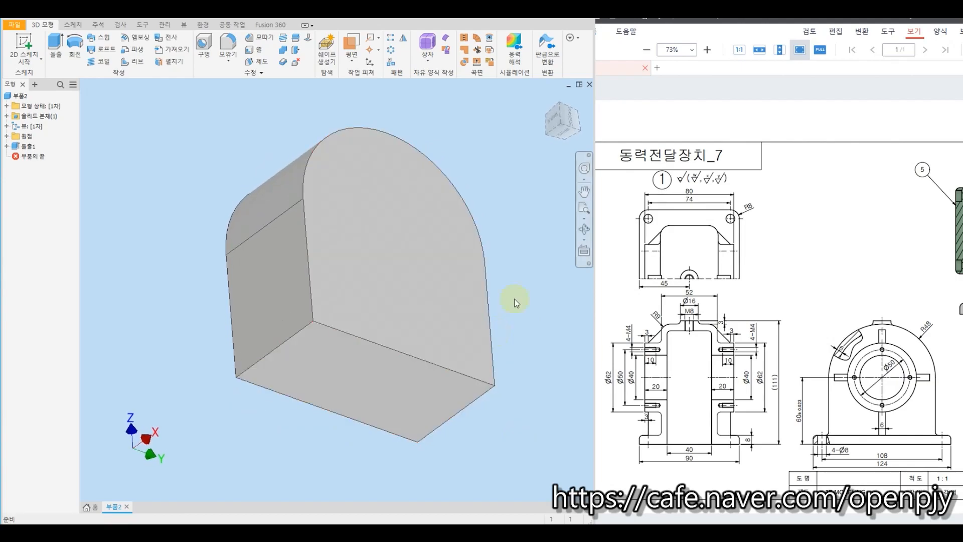
shift+middle_drag(535, 257, 542, 276)
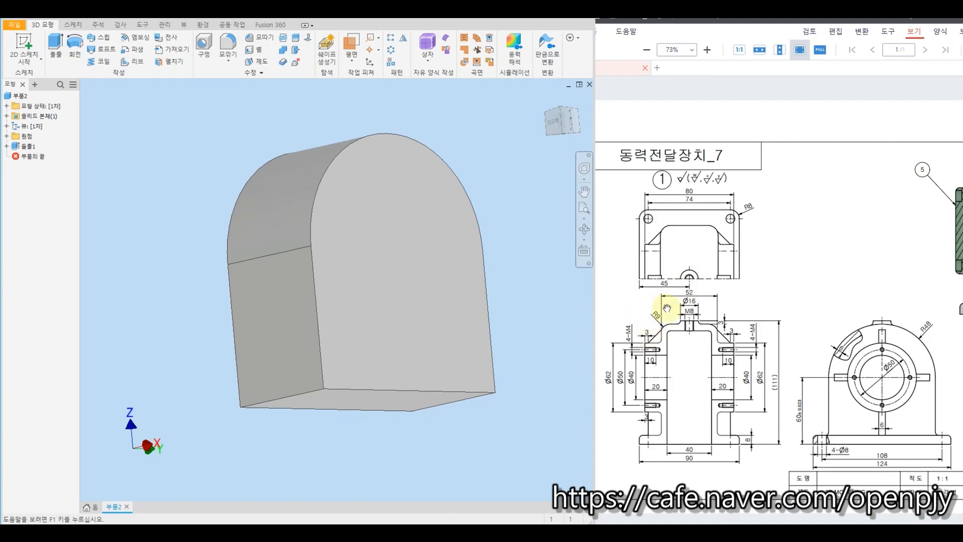
click(229, 44)
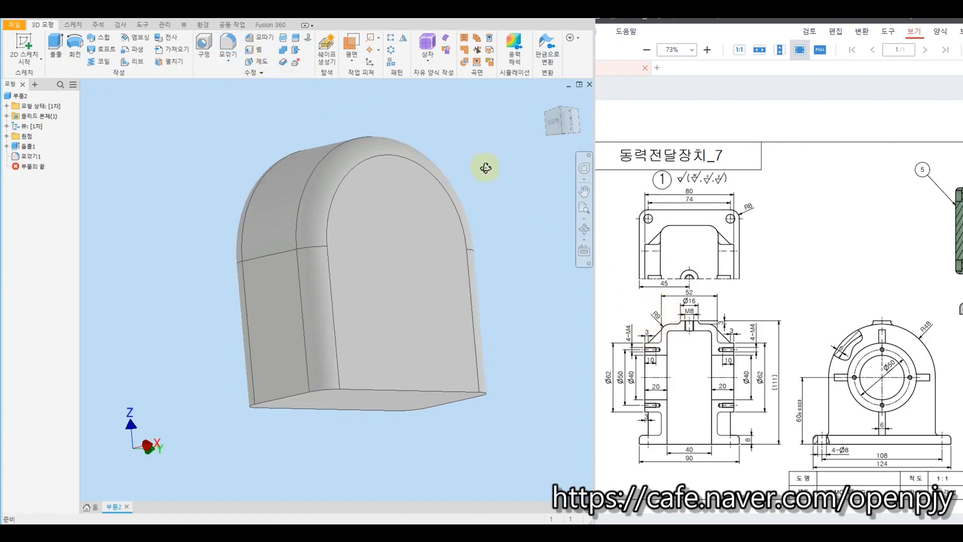
Shell the filleted body, removing its flat bottom face to leave the housing open underneath.
mouse_move(483, 165)
mouse_down()
mouse_move(537, 200)
mouse_move(497, 171)
mouse_up()
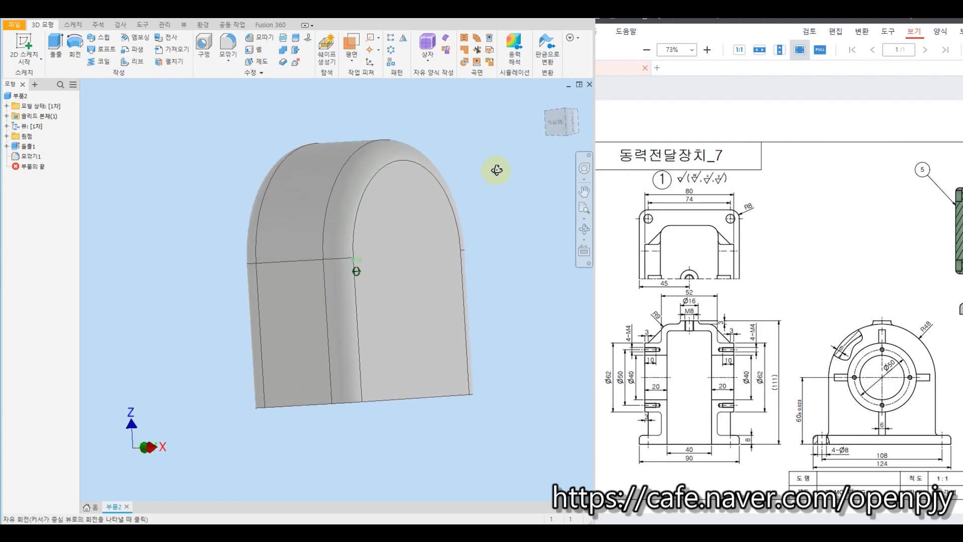
key(Escape)
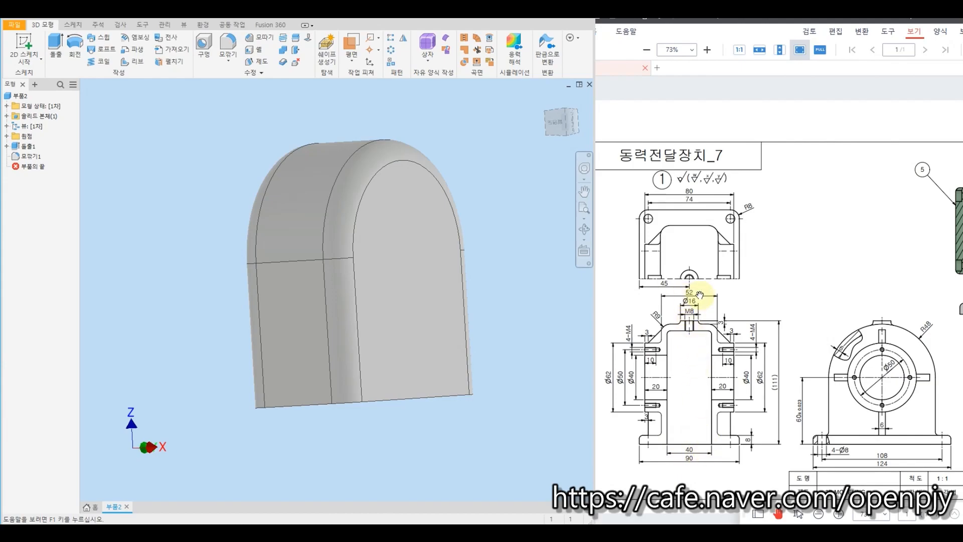
click(260, 52)
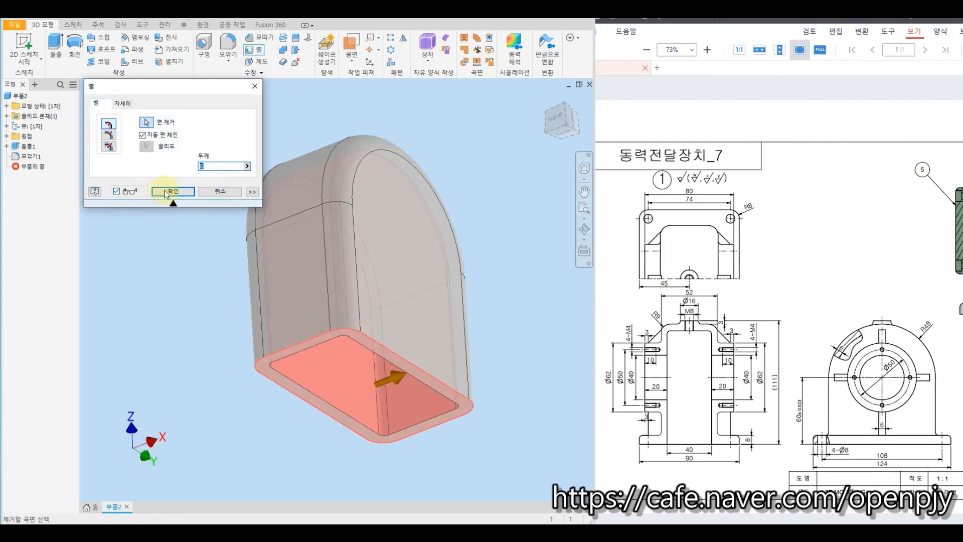
click(173, 191)
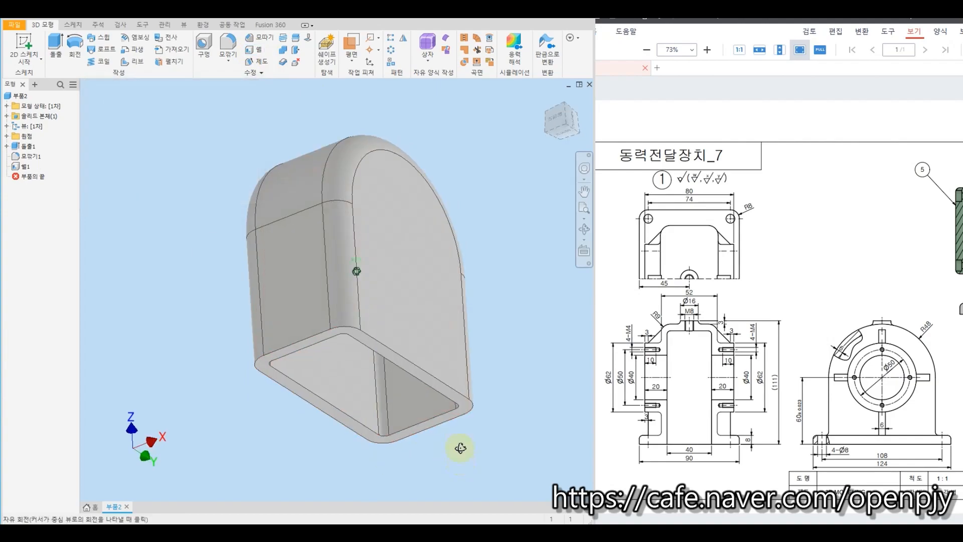
Sketch a 62 mm diameter circle on the housing's flat arched face, concentric with the arch, and finish the sketch.
shift+middle_drag(456, 447, 459, 470)
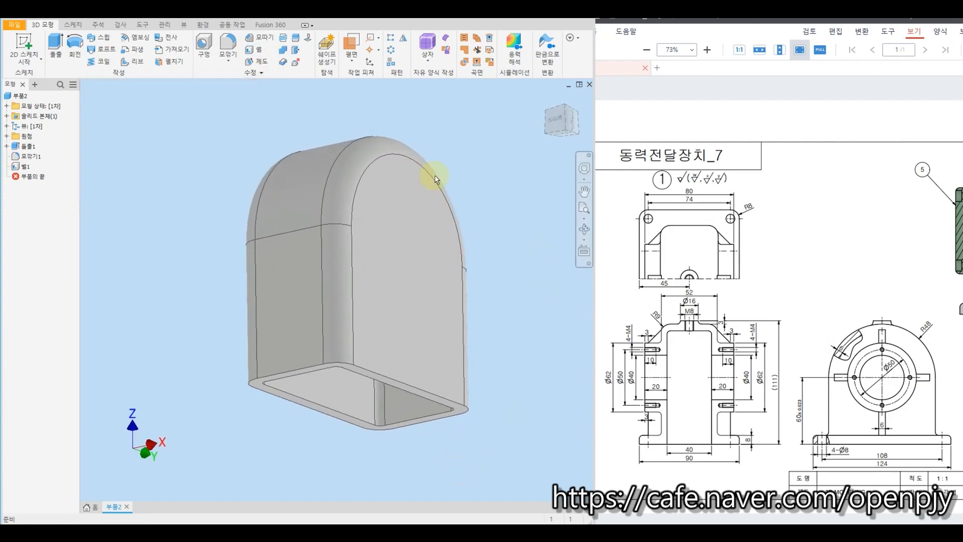
click(23, 46)
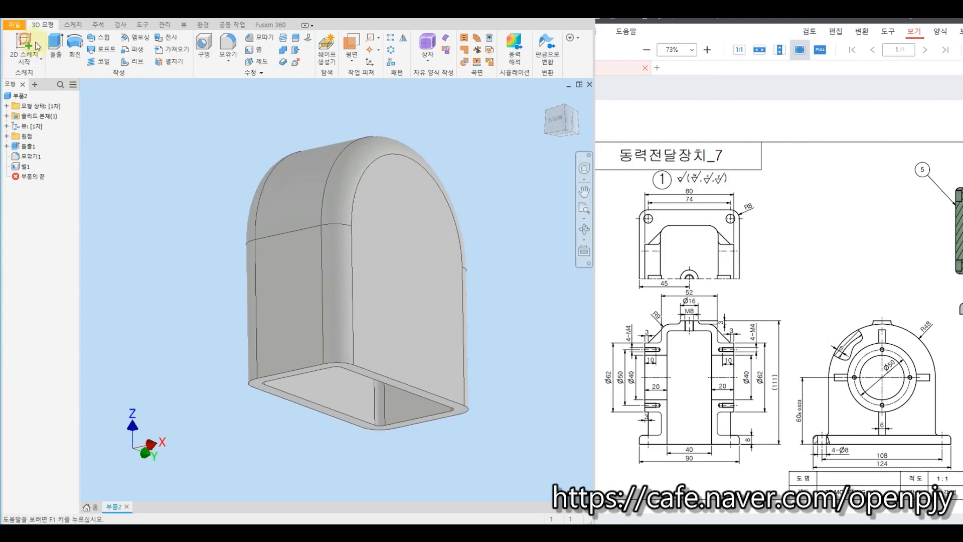
click(448, 249)
key(c)
click(337, 265)
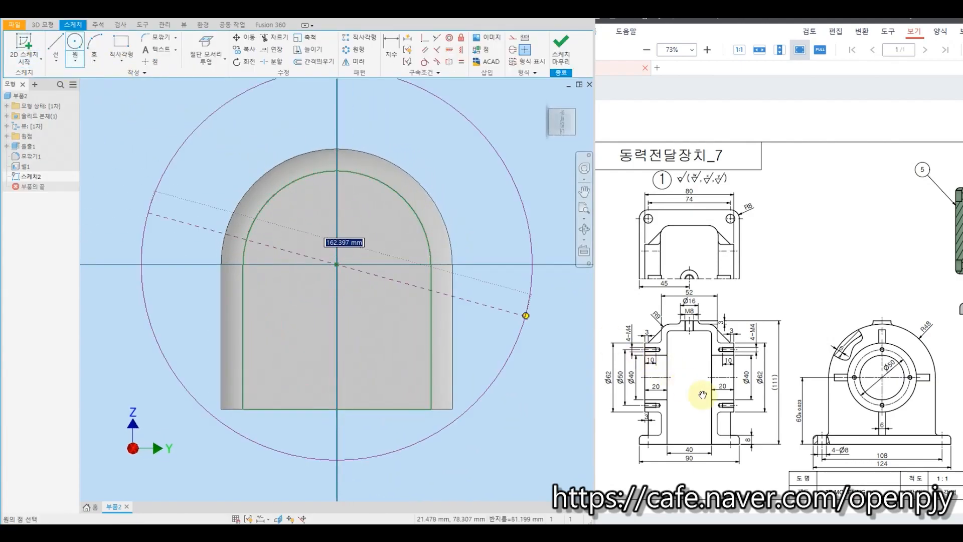
text(62)
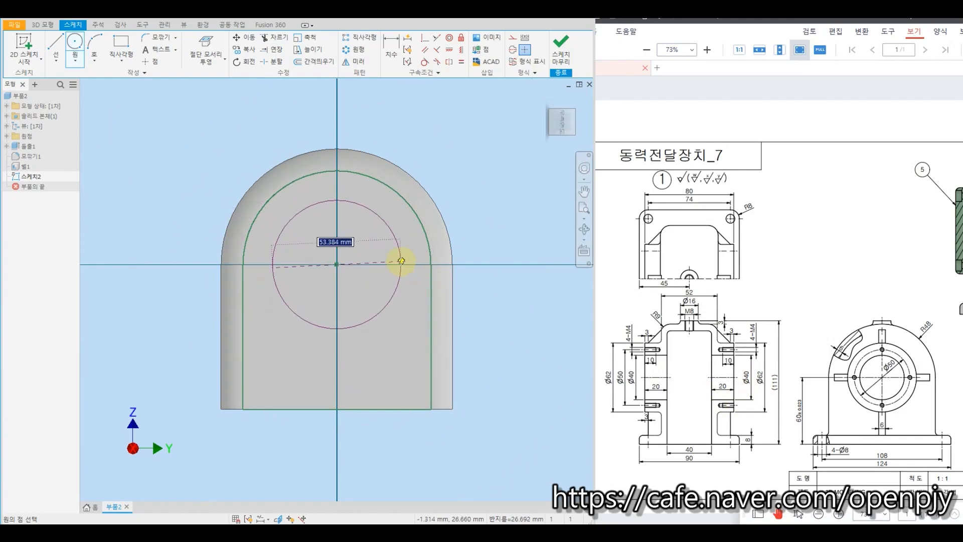
key(Return)
click(548, 46)
Extrude the 62 mm circle 14 mm outward from the flat face to form a solid round boss.
click(55, 45)
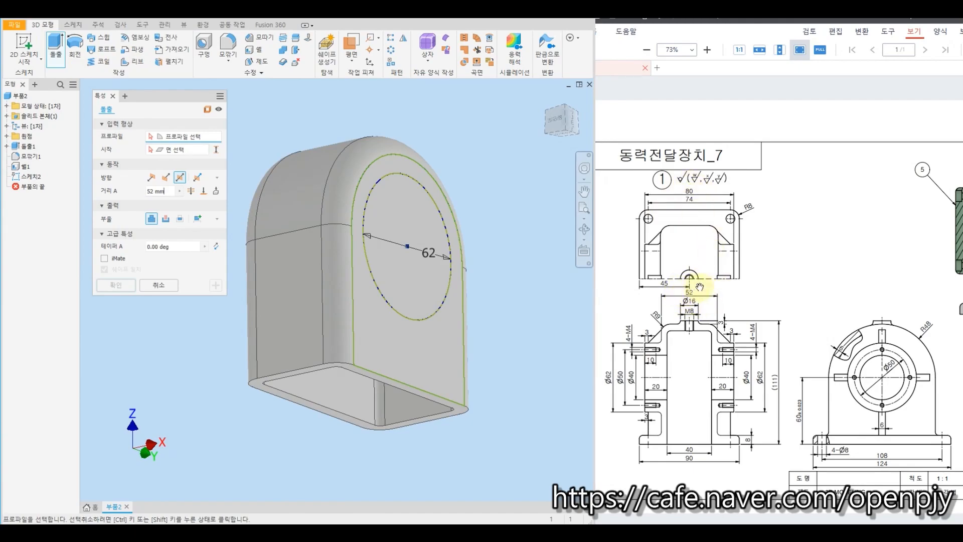
click(390, 245)
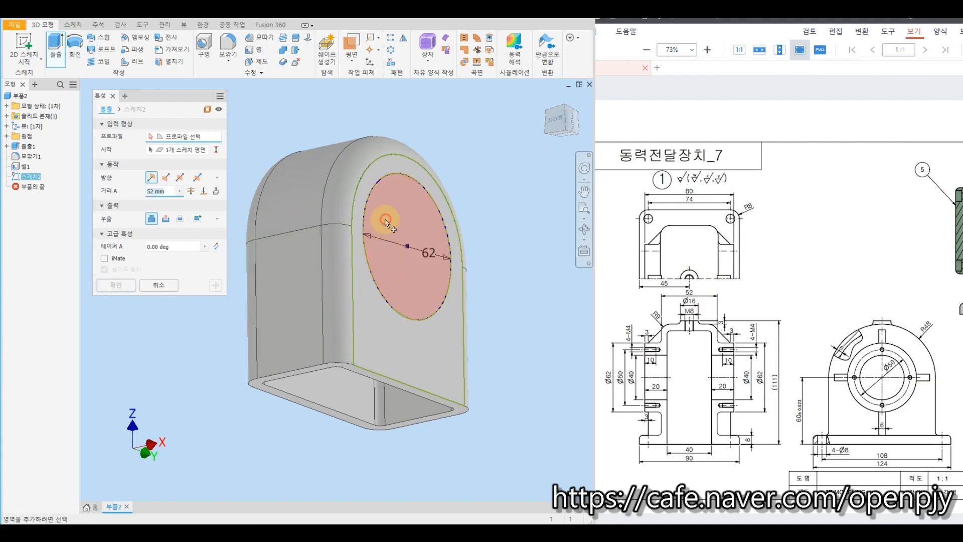
click(163, 190)
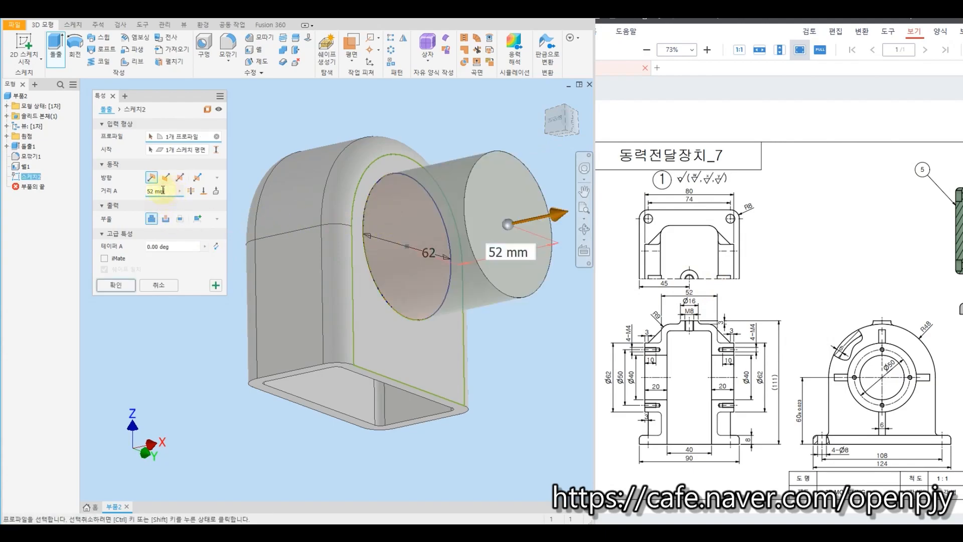
click(126, 283)
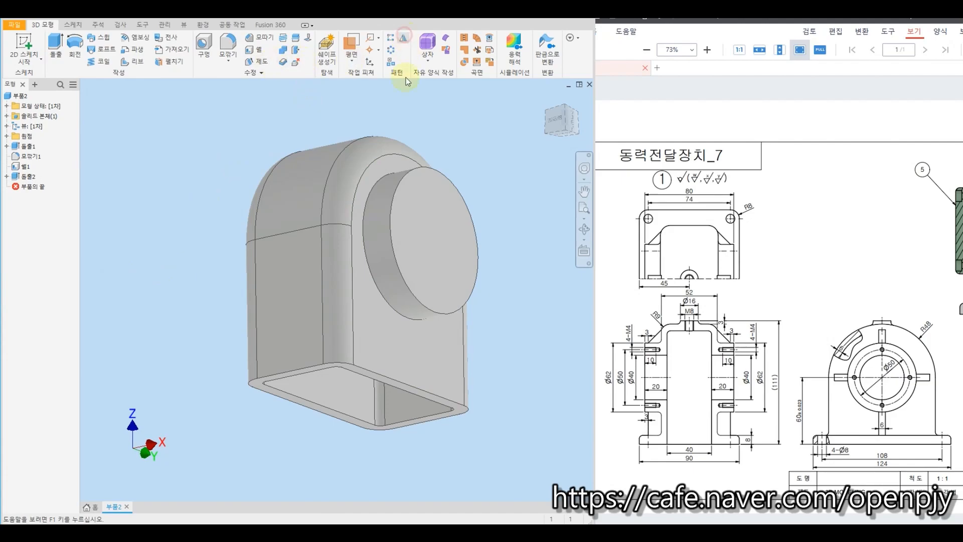
Mirror the round boss about the YZ plane onto the opposite face of the housing.
click(417, 193)
click(125, 122)
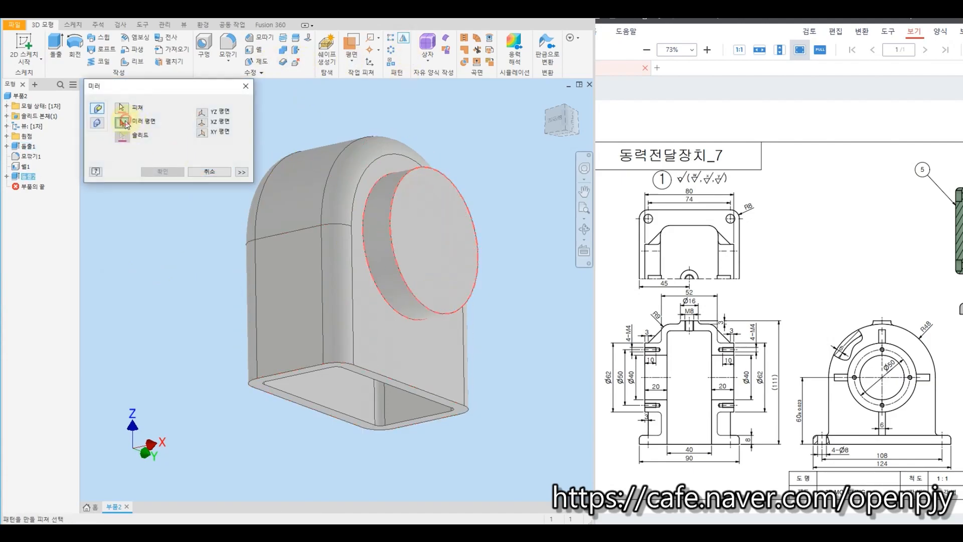
click(6, 136)
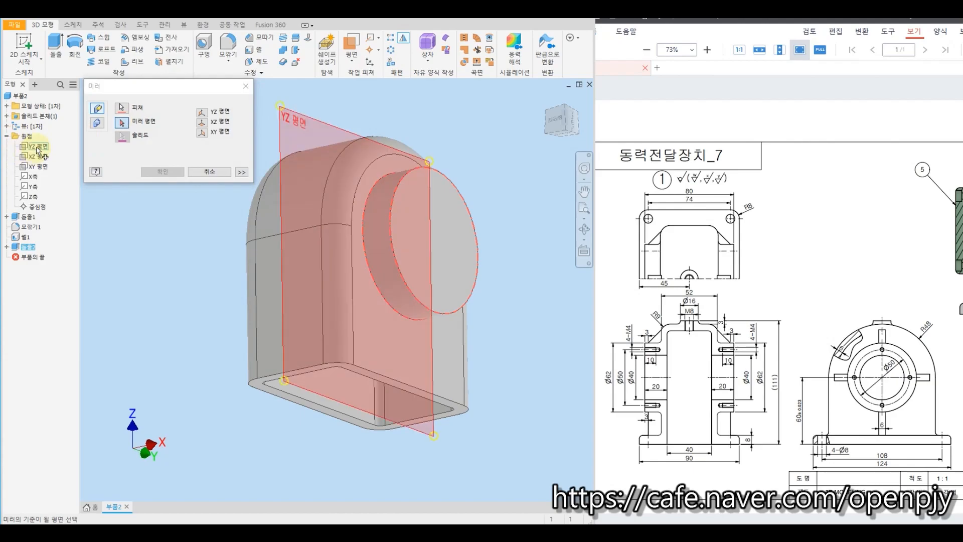
click(38, 146)
click(162, 172)
Cut a simple 40 mm diameter through-all hole concentric with the round bosses.
mouse_move(177, 265)
shift+middle_down()
mouse_move(243, 291)
mouse_move(163, 286)
mouse_move(224, 290)
mouse_move(185, 299)
shift+middle_up()
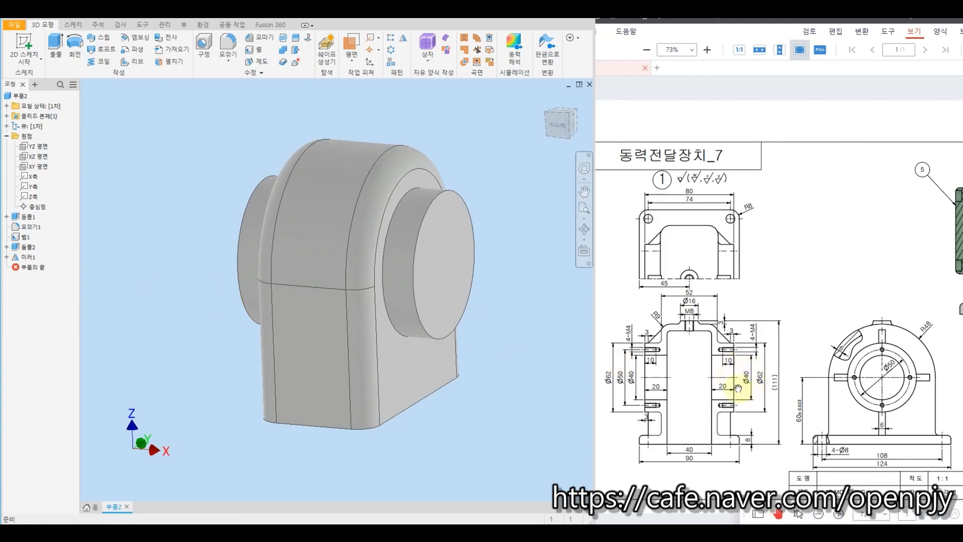
click(204, 46)
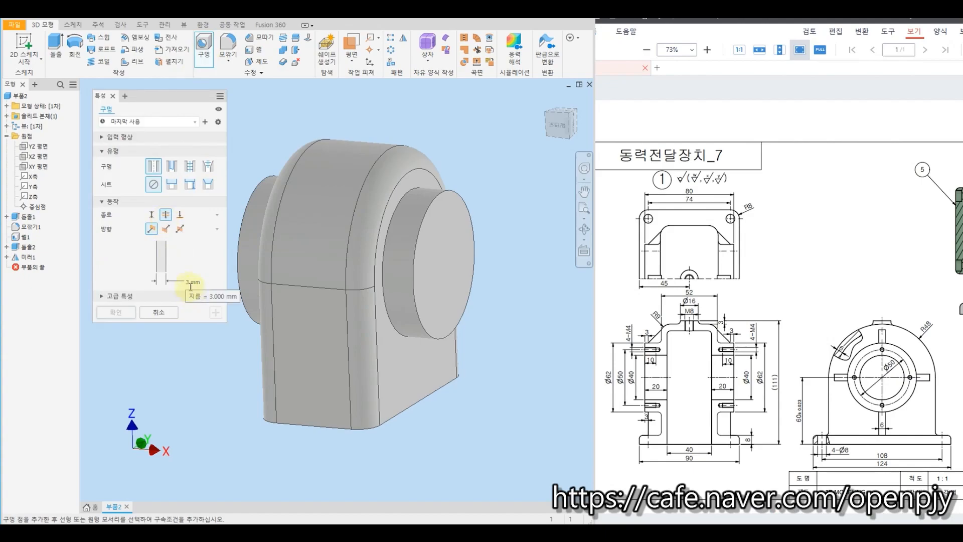
text(40)
click(453, 266)
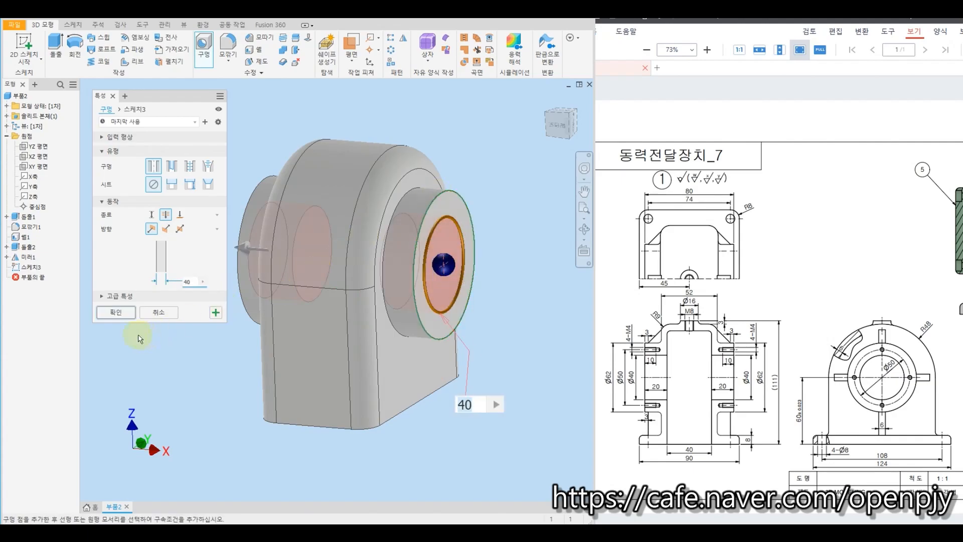
click(116, 312)
Sketch a center rectangle on the housing's open bottom face, centred on the opening, and dimension it 90 mm by 124 mm.
shift+middle_drag(490, 430, 426, 424)
click(11, 39)
click(359, 287)
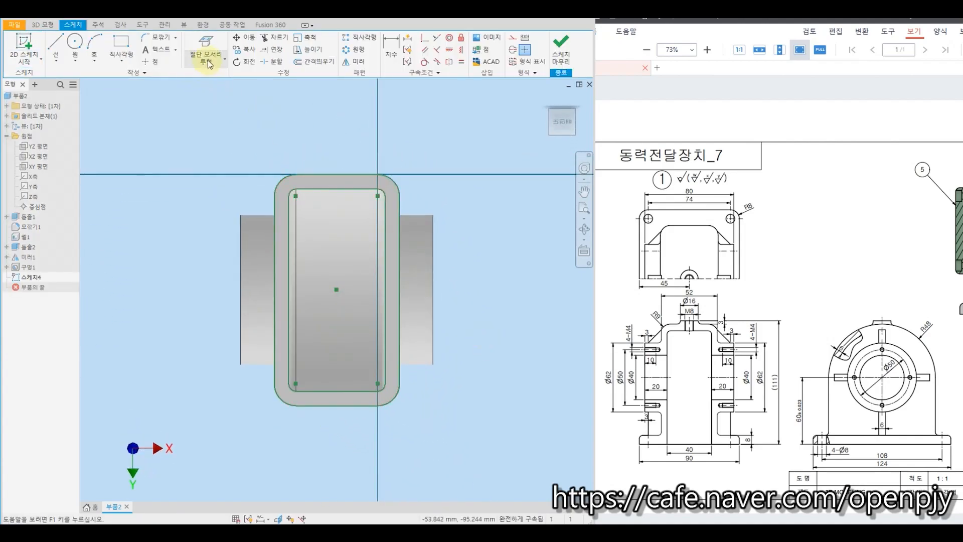
click(121, 60)
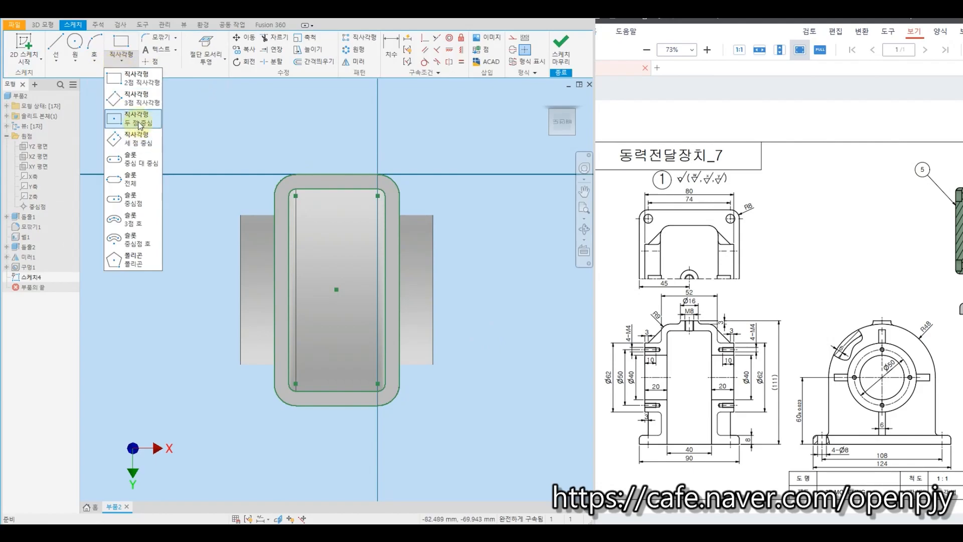
click(140, 123)
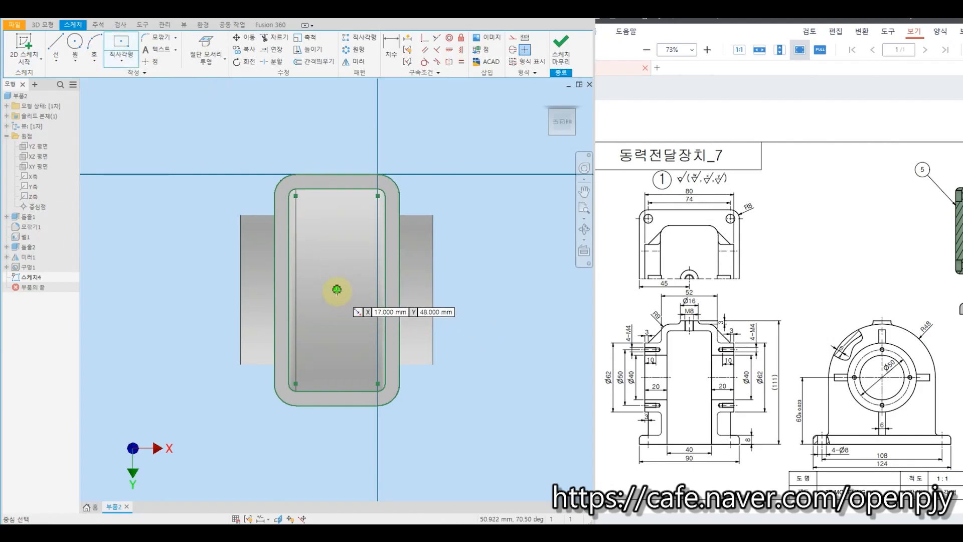
click(336, 289)
click(421, 144)
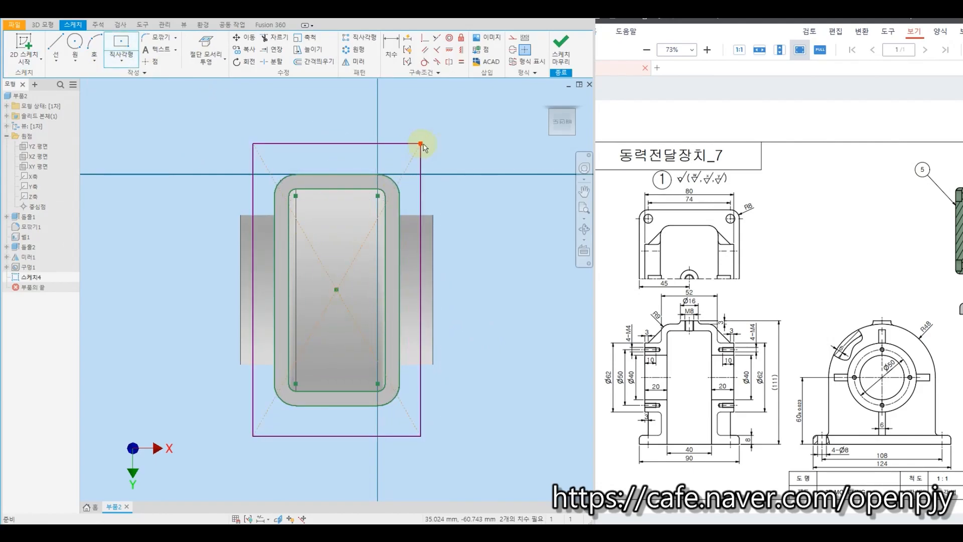
key(Escape)
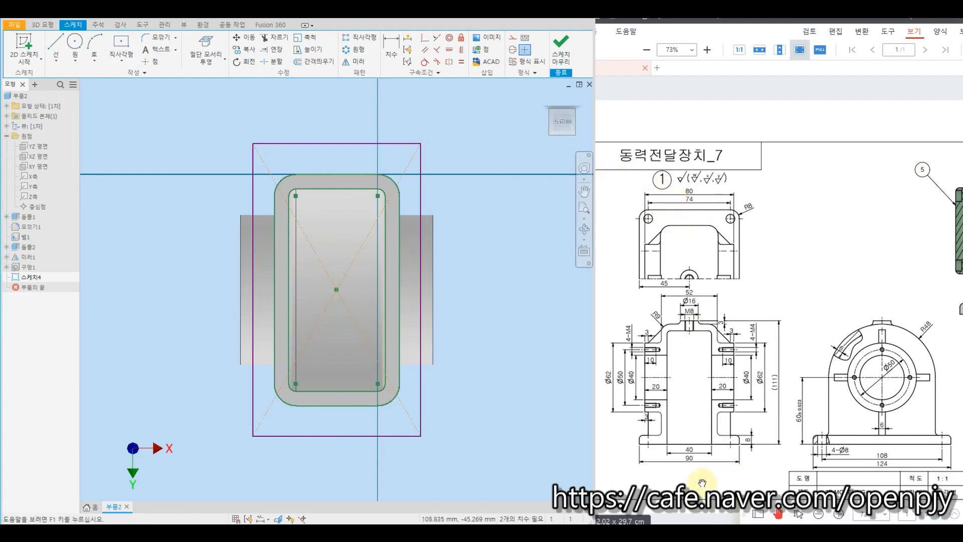
click(390, 45)
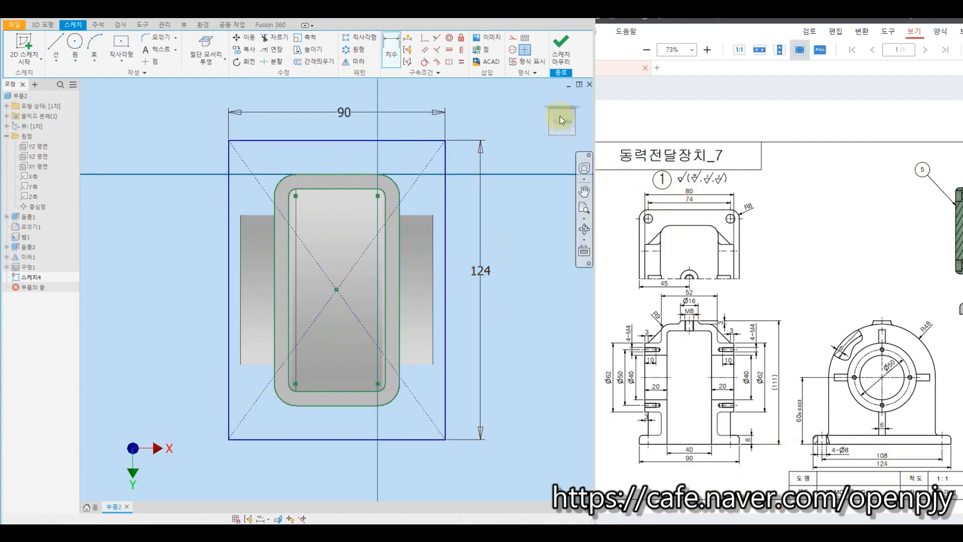
key(Escape)
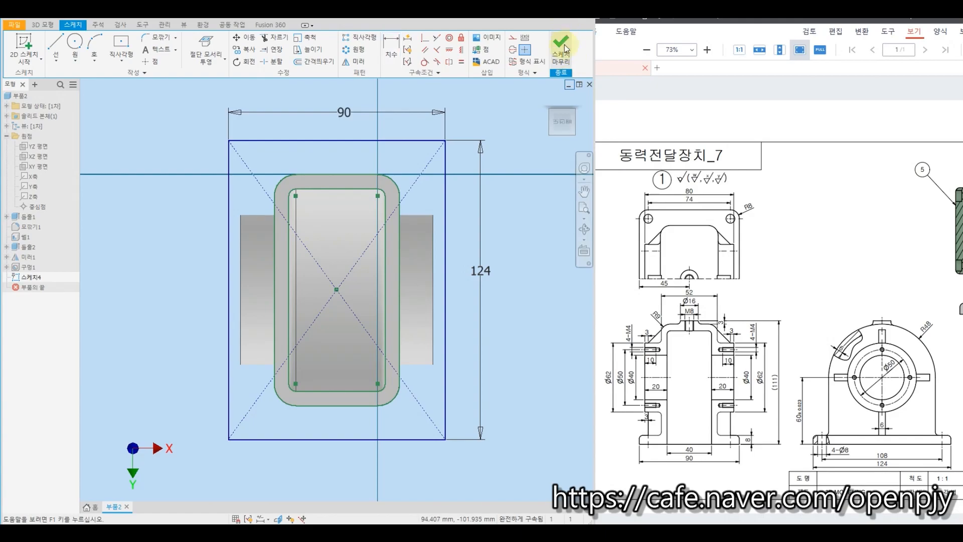
click(563, 46)
Extrude the base rectangle, including the wall outline but not the inner opening, 8 mm upward and join it to the body.
click(55, 48)
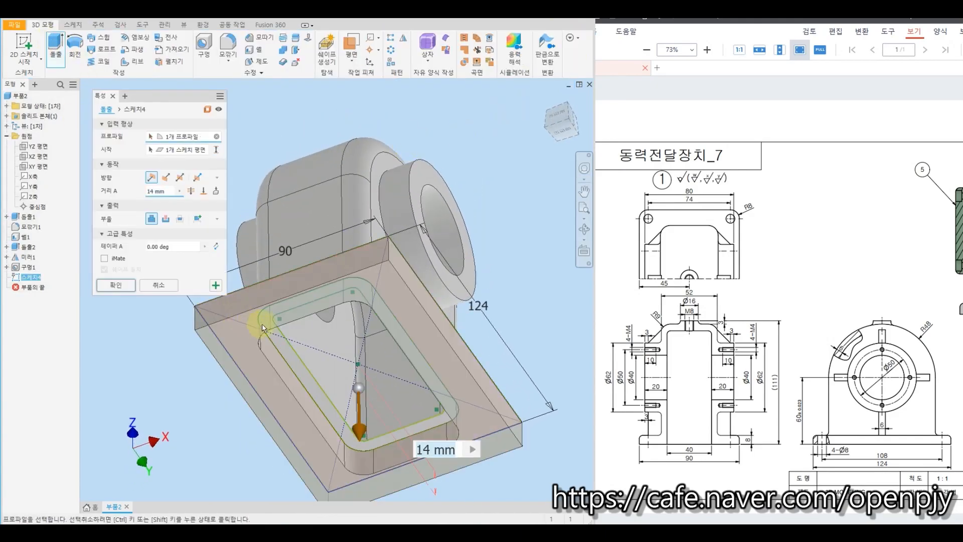
click(272, 333)
shift+middle_drag(275, 292, 302, 329)
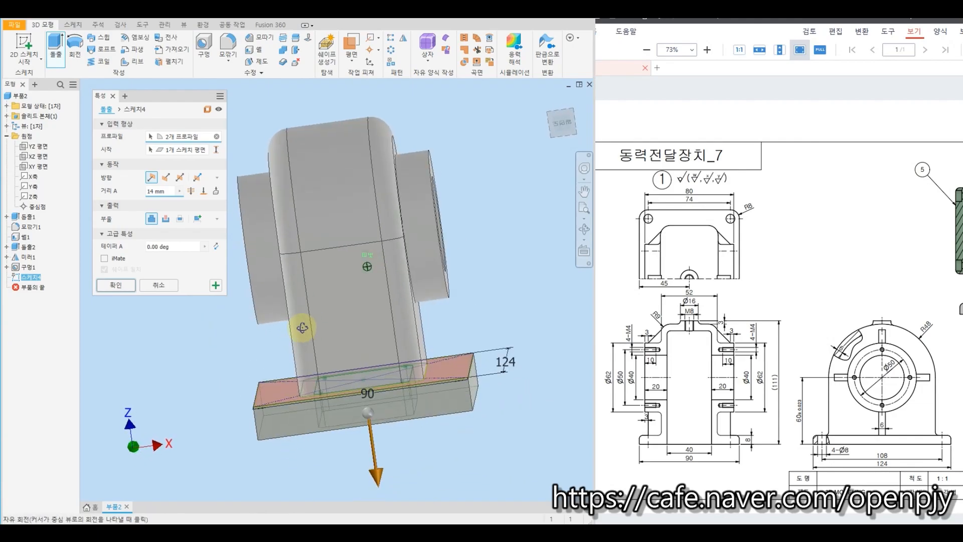
click(166, 180)
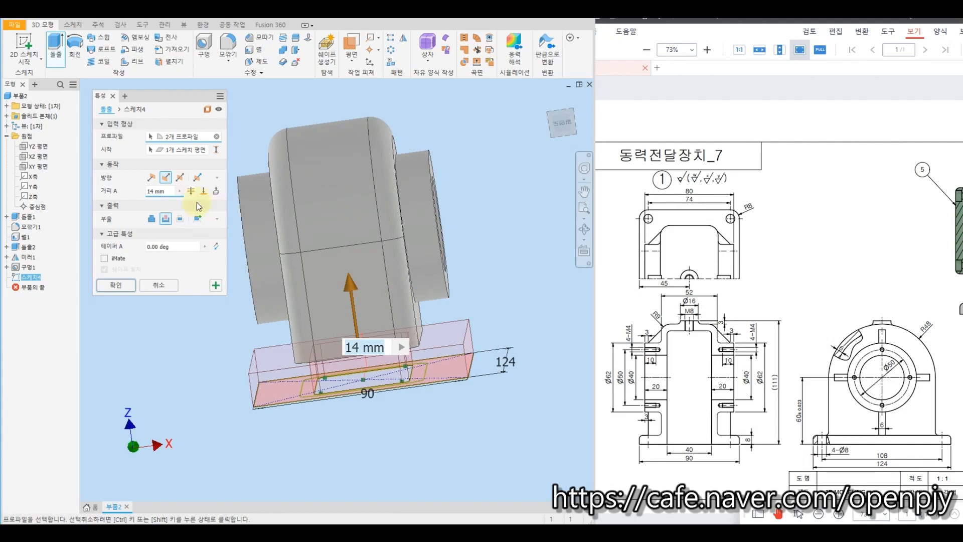
text(8)
click(152, 220)
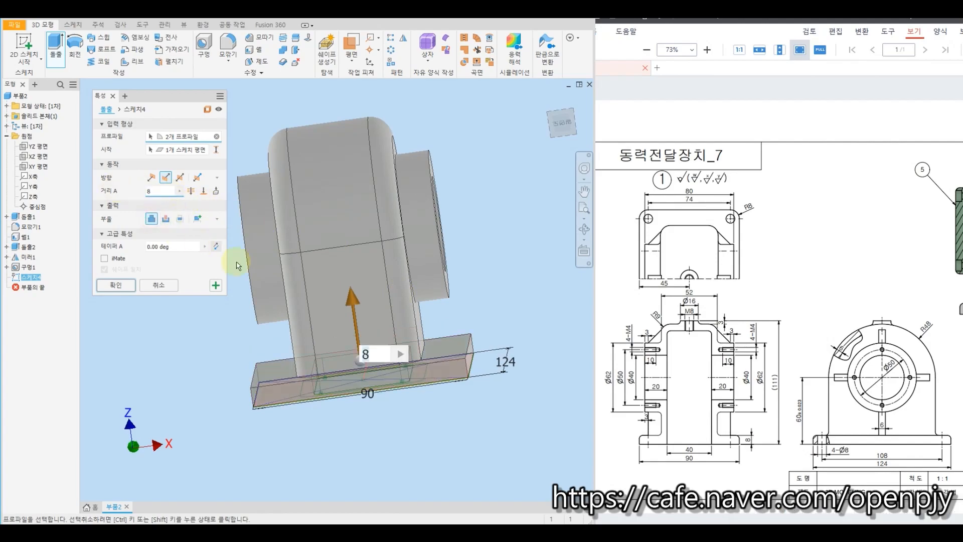
click(129, 289)
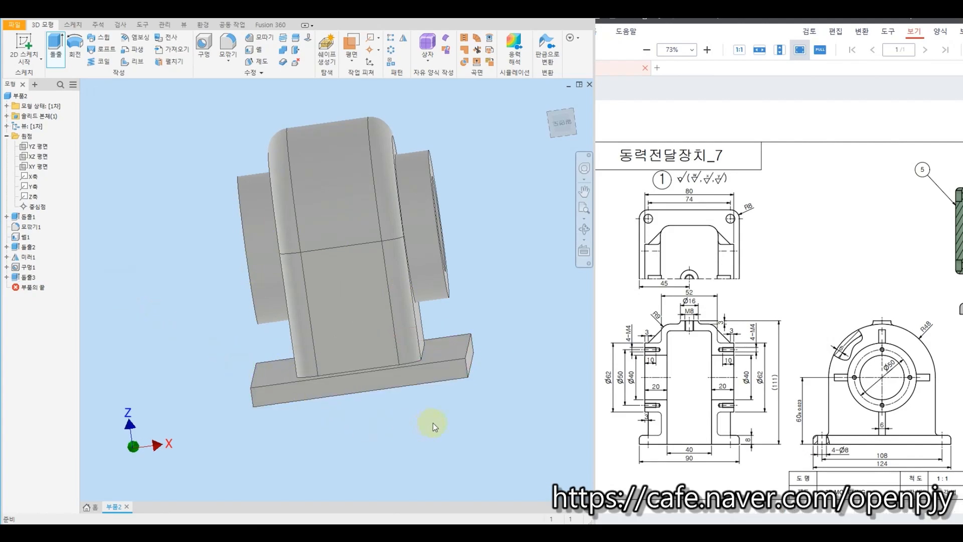
Fillet the four vertical corner edges of the base plate with an 8 mm radius.
shift+middle_drag(432, 422, 487, 430)
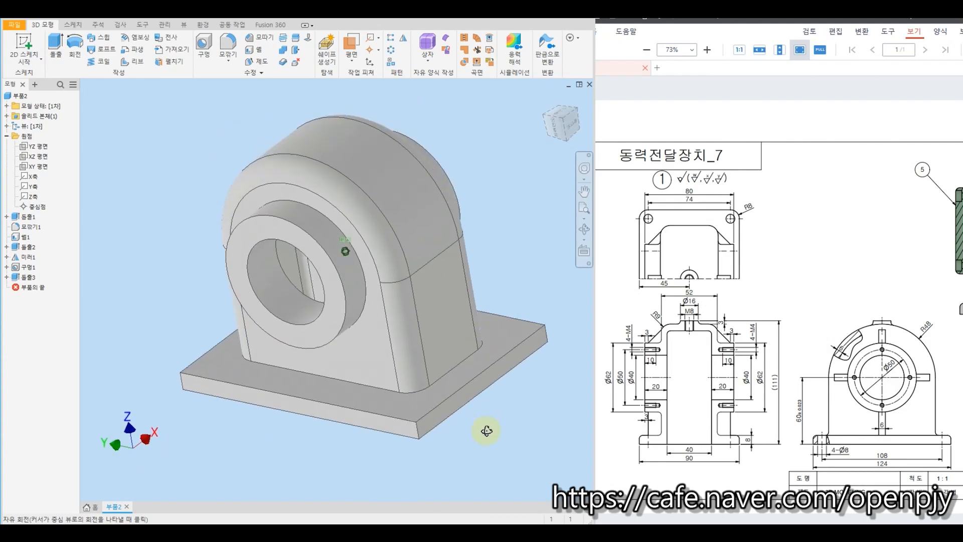
click(228, 44)
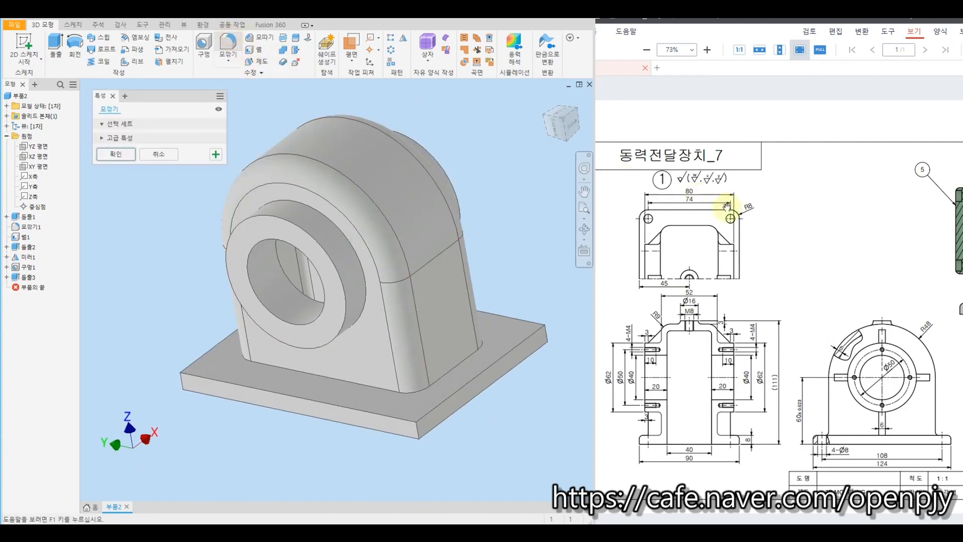
click(416, 425)
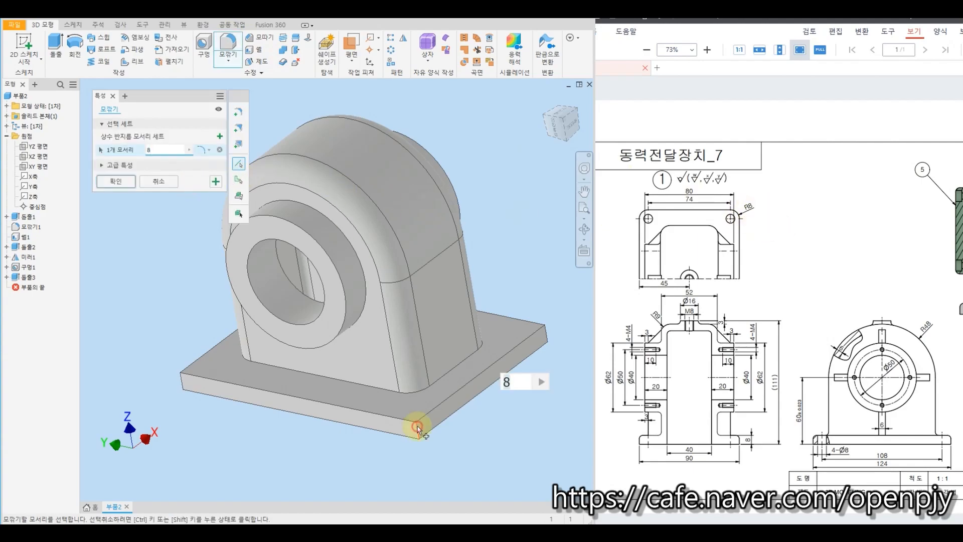
click(543, 339)
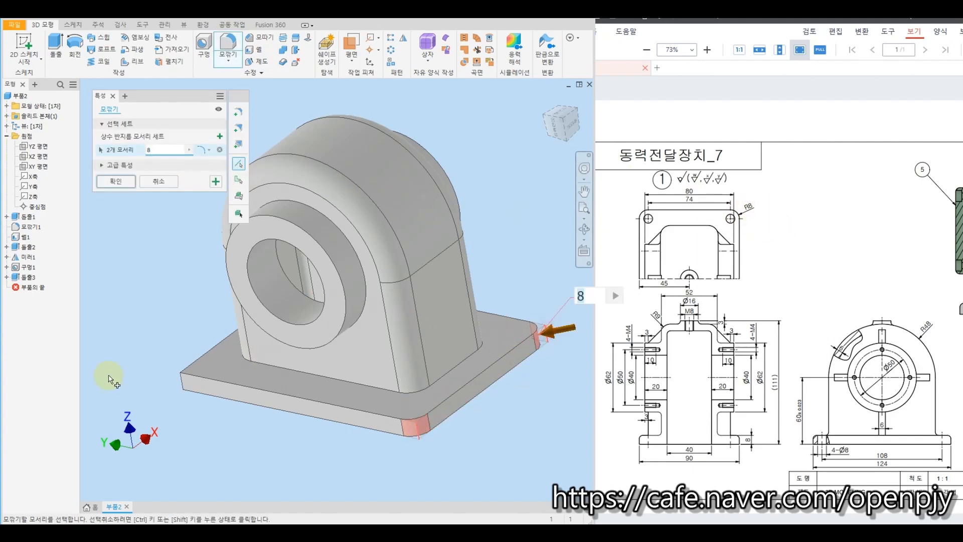
click(182, 382)
shift+middle_drag(181, 382, 255, 377)
click(211, 387)
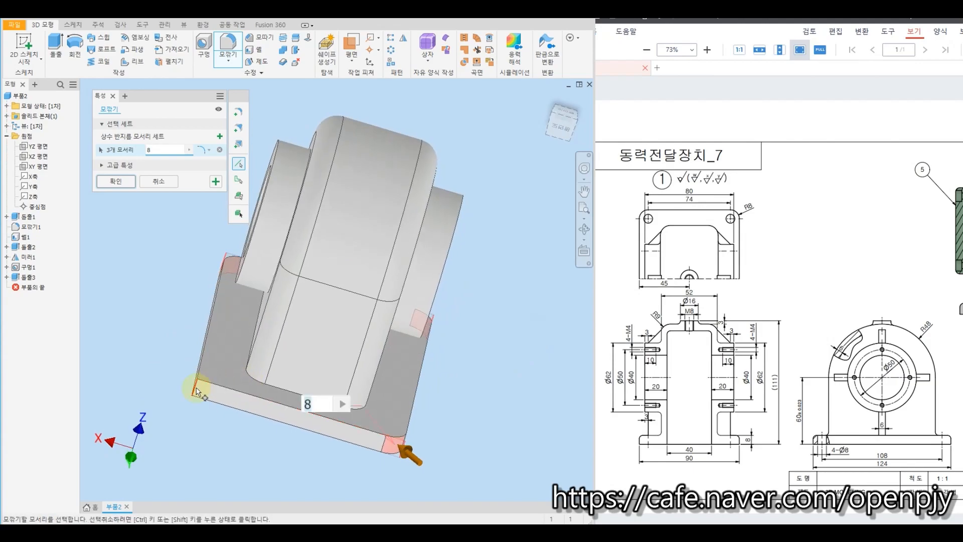
click(121, 185)
Fillet the base plate's upper outer edges, the wall-to-base joint and both boss-to-housing joints with a 3 mm radius.
key(F6)
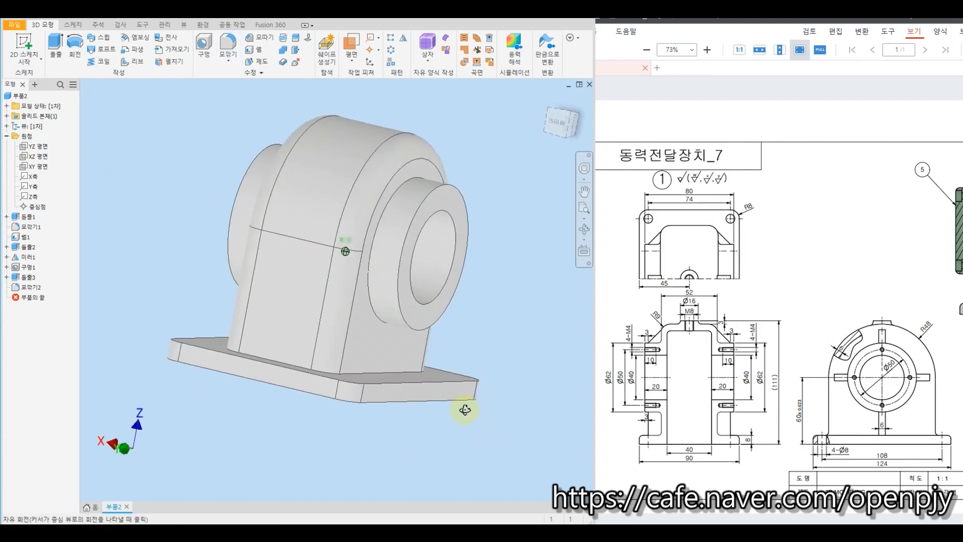
click(228, 44)
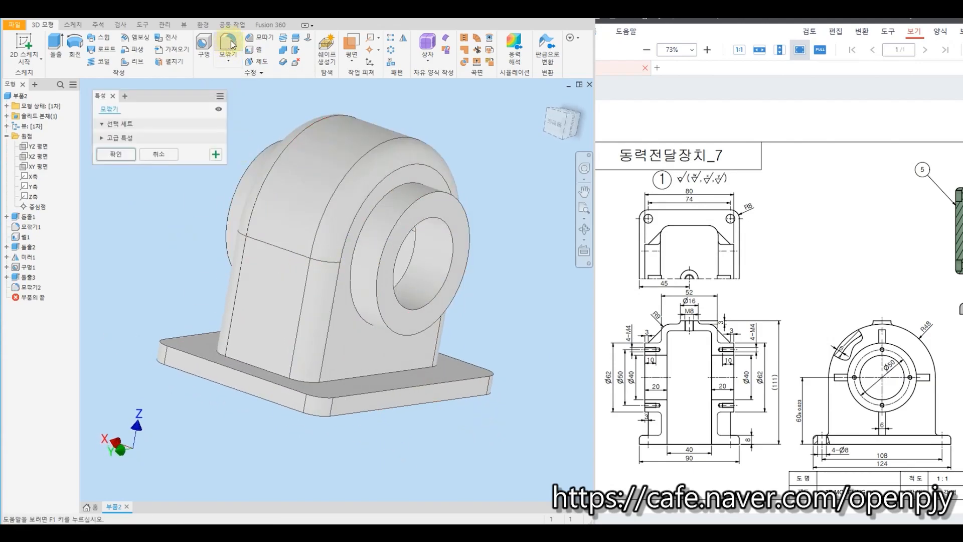
text(3)
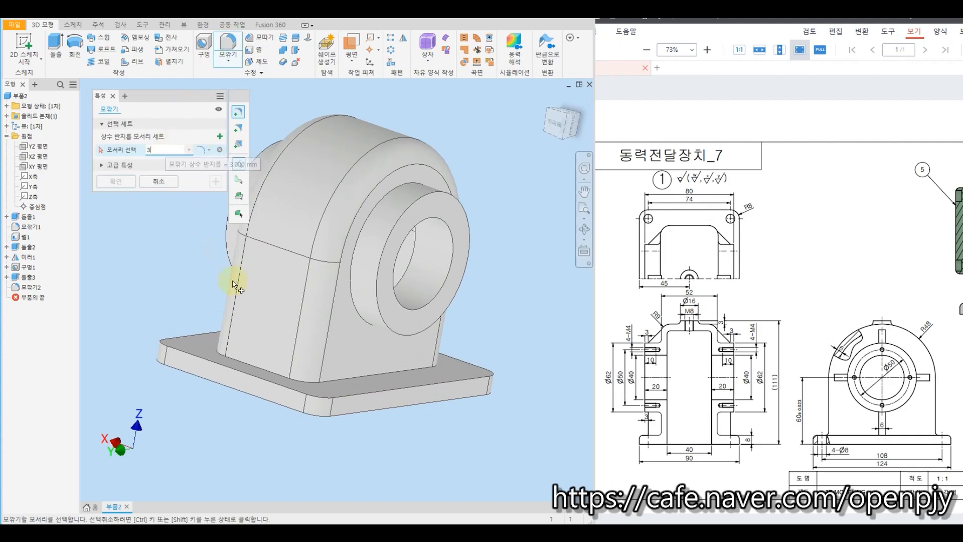
click(335, 383)
click(340, 398)
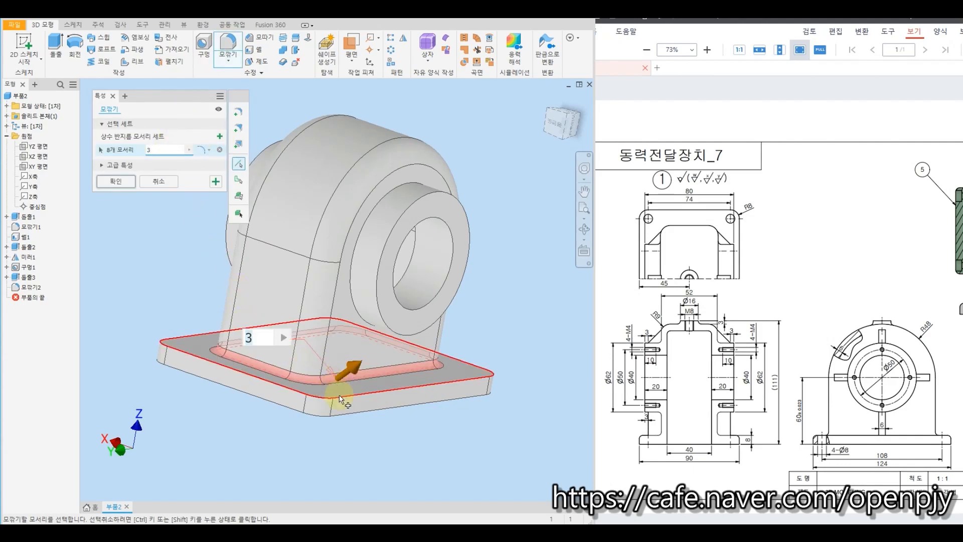
click(365, 225)
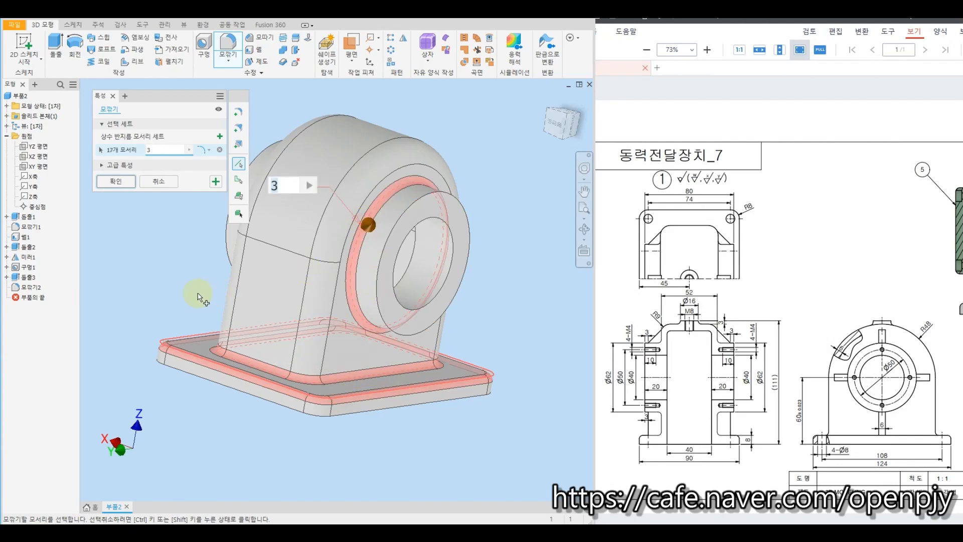
shift+middle_drag(368, 219, 232, 317)
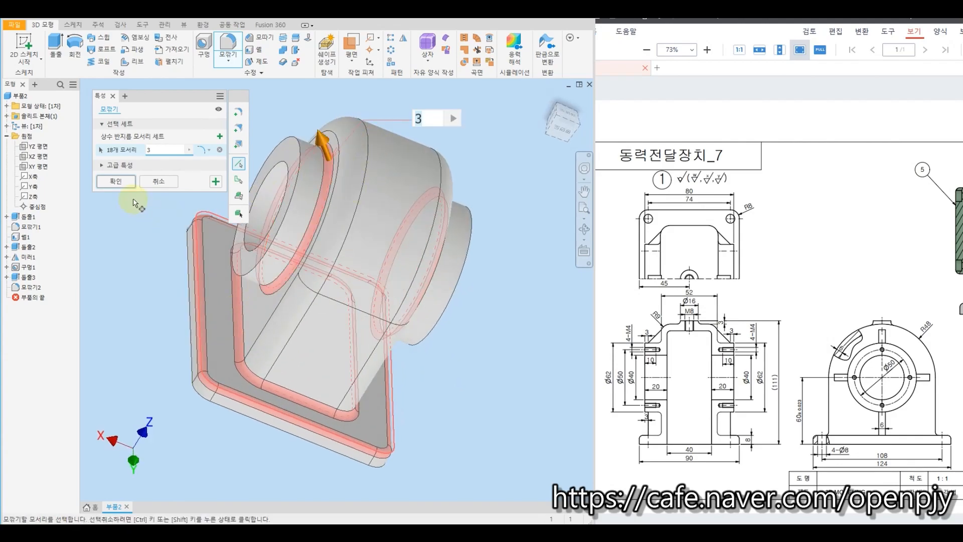
key(Return)
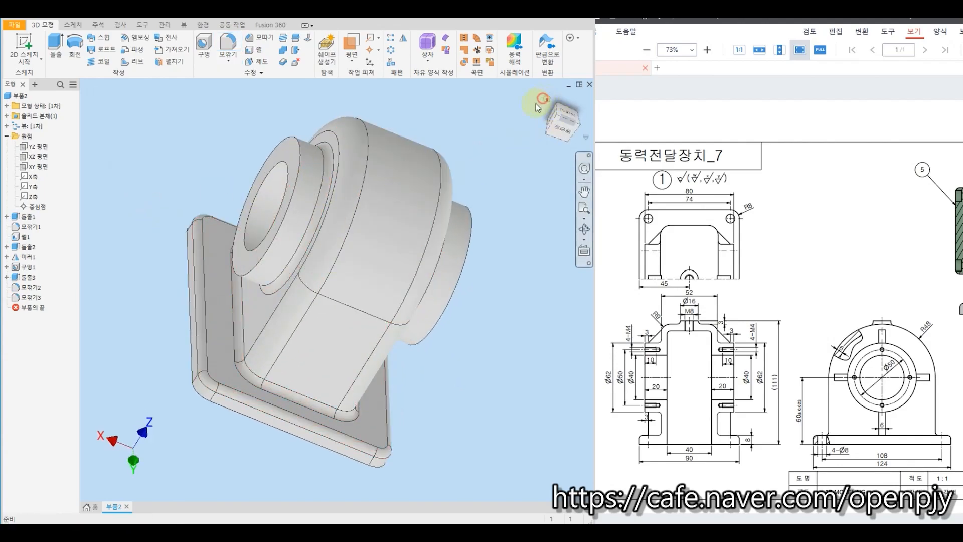
Start a sketch on the XZ plane, project the cut edges, and draw a roughly vertical line from one boss's underside into the base plate.
click(548, 99)
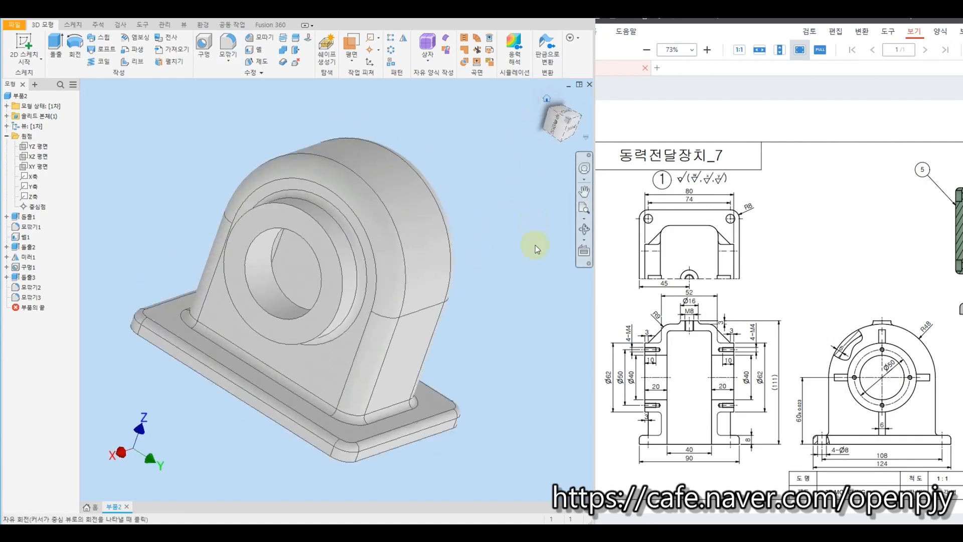
shift+middle_drag(477, 273, 631, 262)
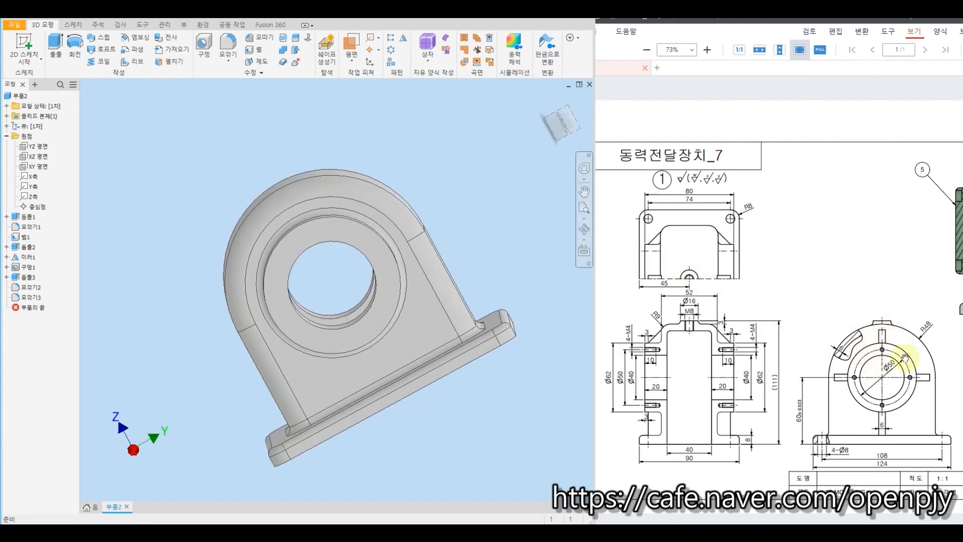
click(547, 96)
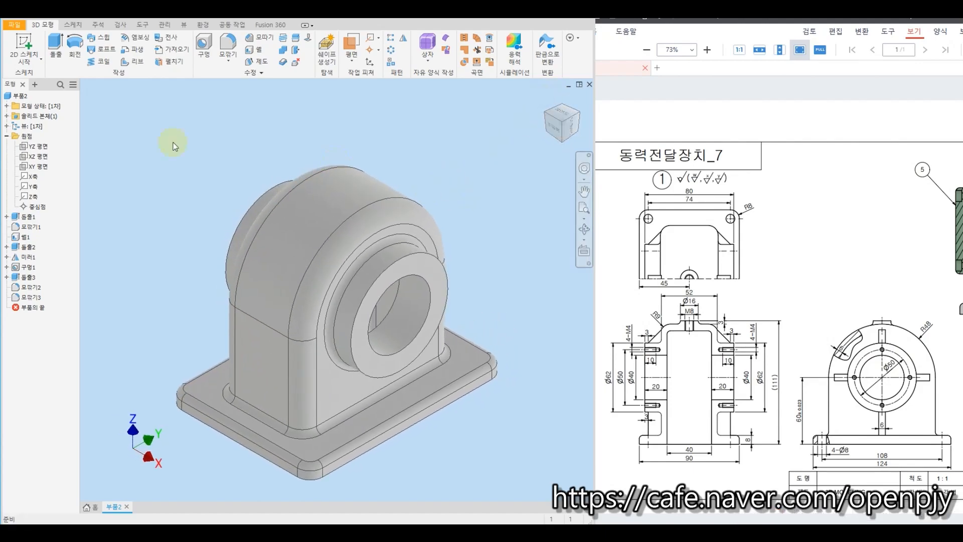
click(17, 48)
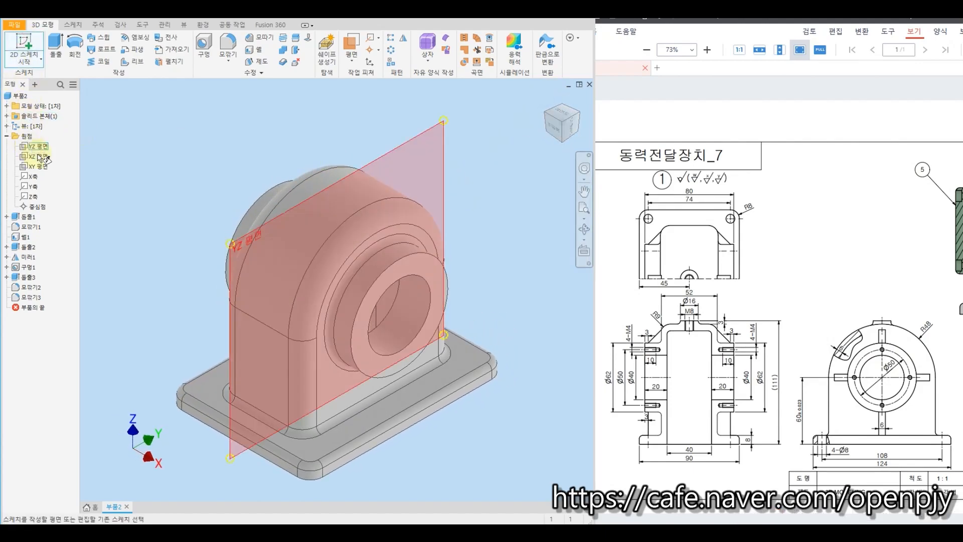
click(37, 157)
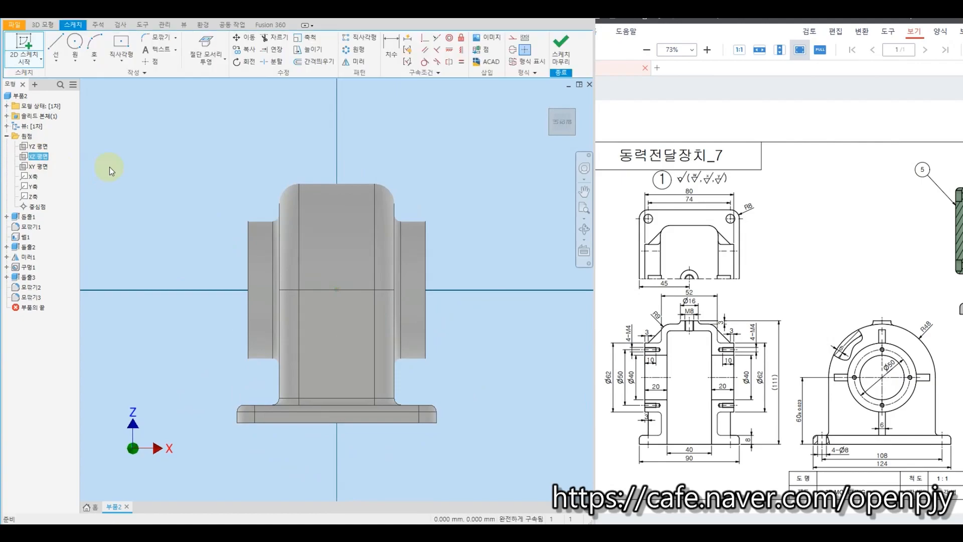
click(219, 63)
scroll(218, 381, up, 3)
key(l)
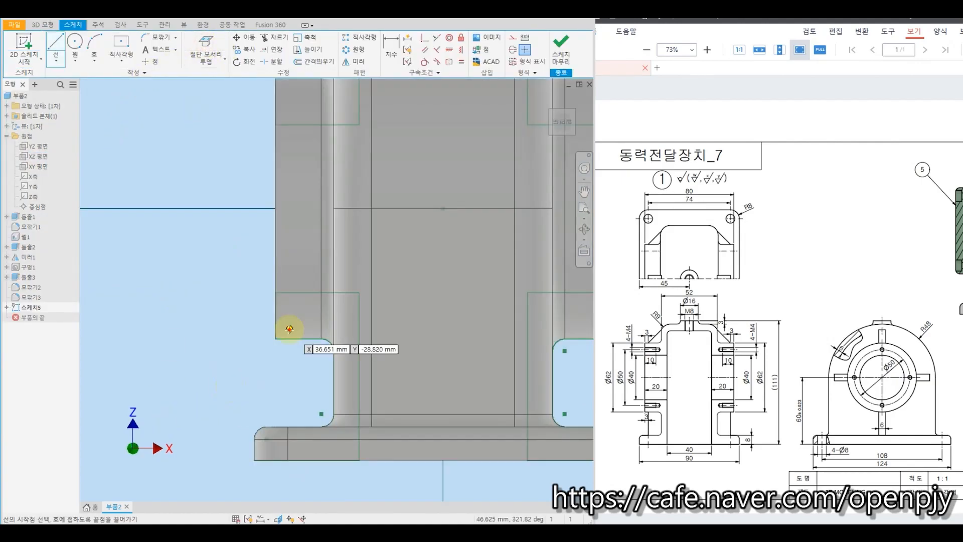
click(290, 329)
click(295, 439)
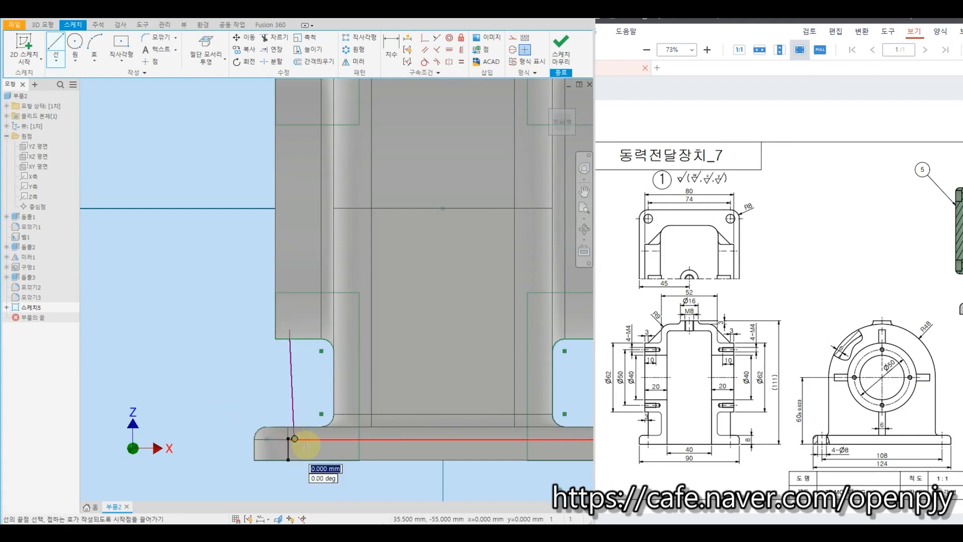
key(Escape)
Constrain the rib line vertical, dimension it 3 mm from the boss's outer face, and finish the sketch.
scroll(285, 444, up, 5)
scroll(370, 266, down, 4)
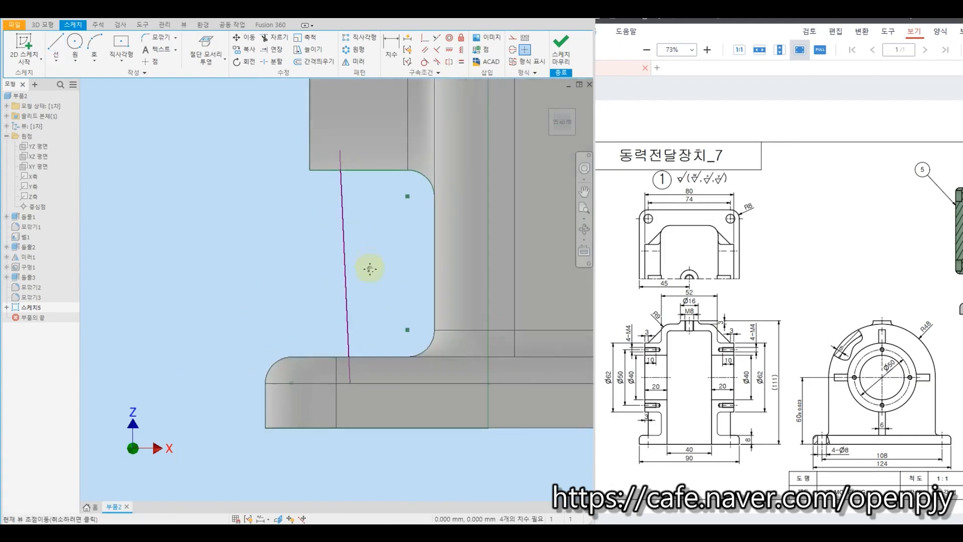
scroll(367, 153, up, 2)
click(460, 51)
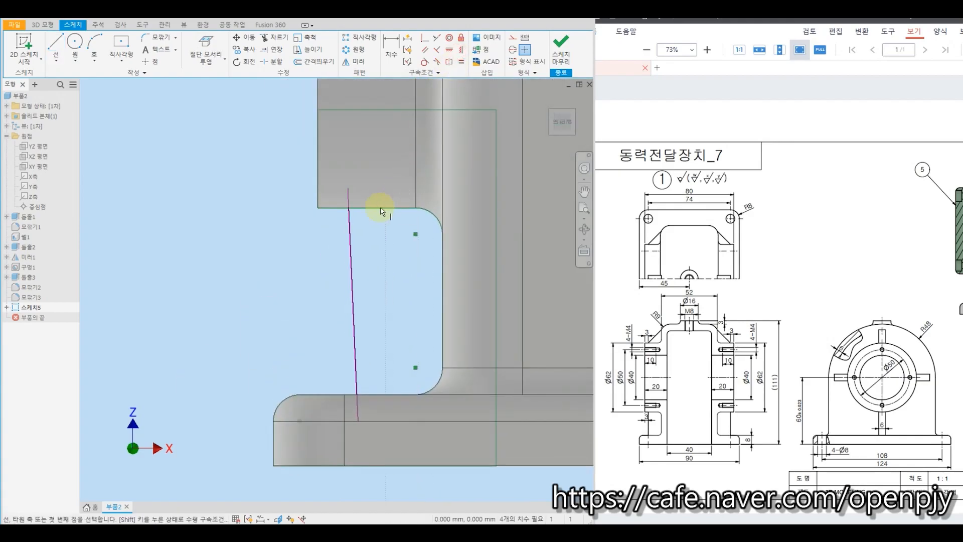
click(353, 231)
click(391, 47)
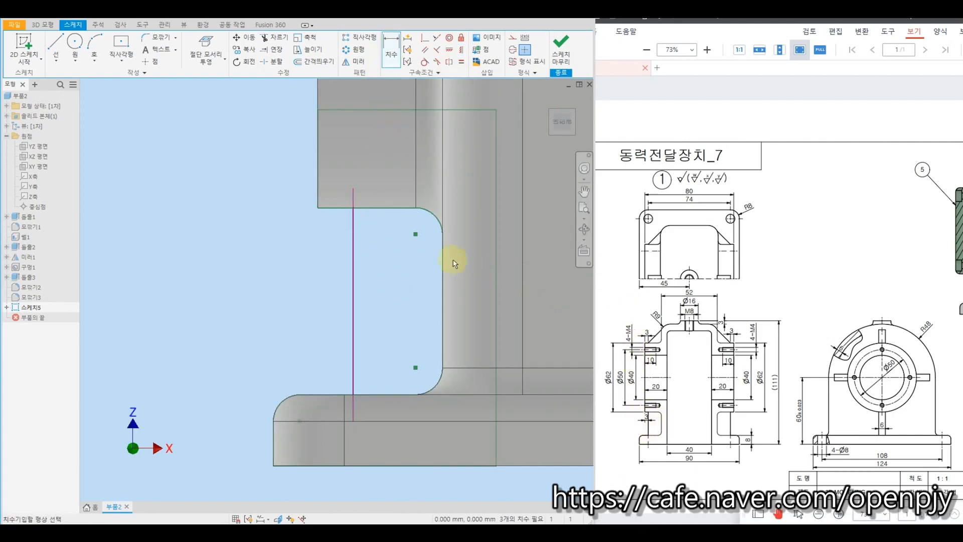
click(320, 187)
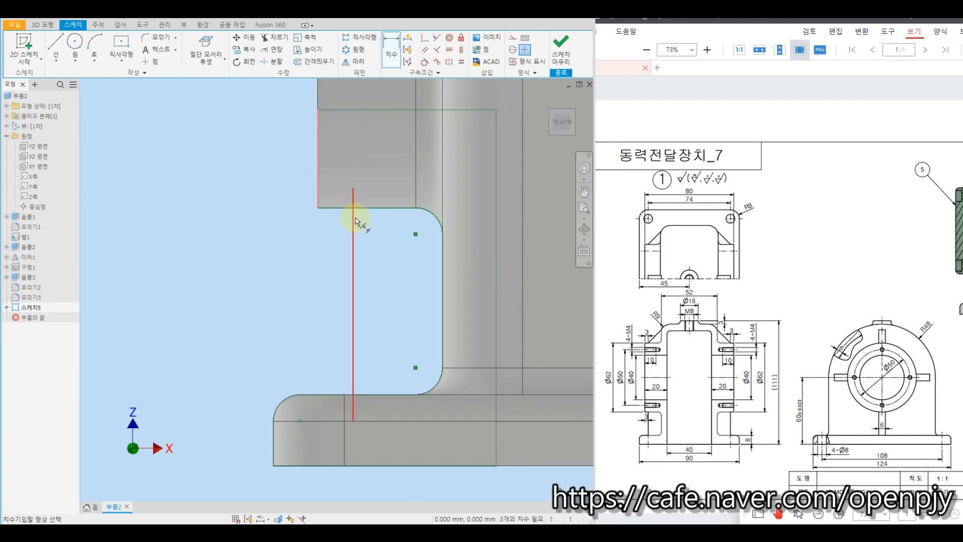
click(353, 215)
click(333, 231)
text(3.9244587)
key(Return)
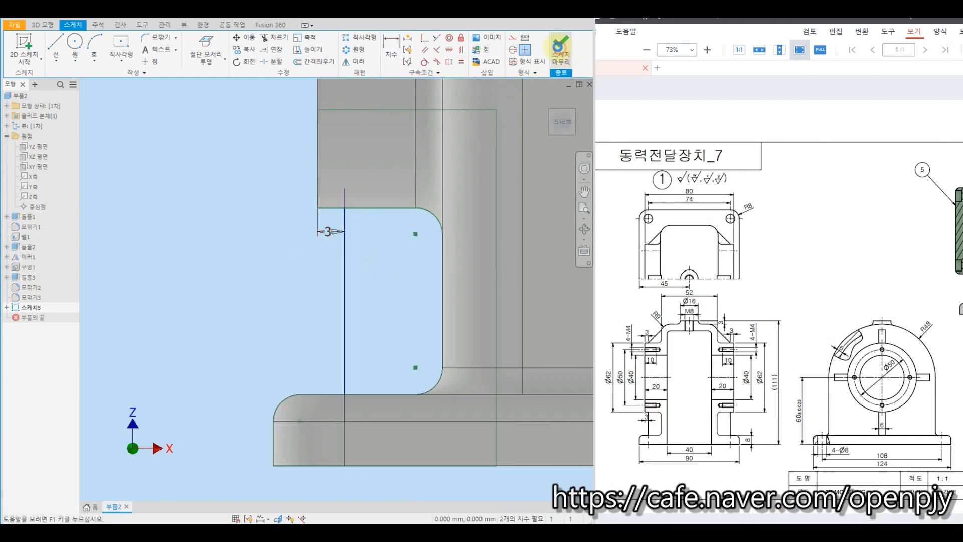
click(560, 48)
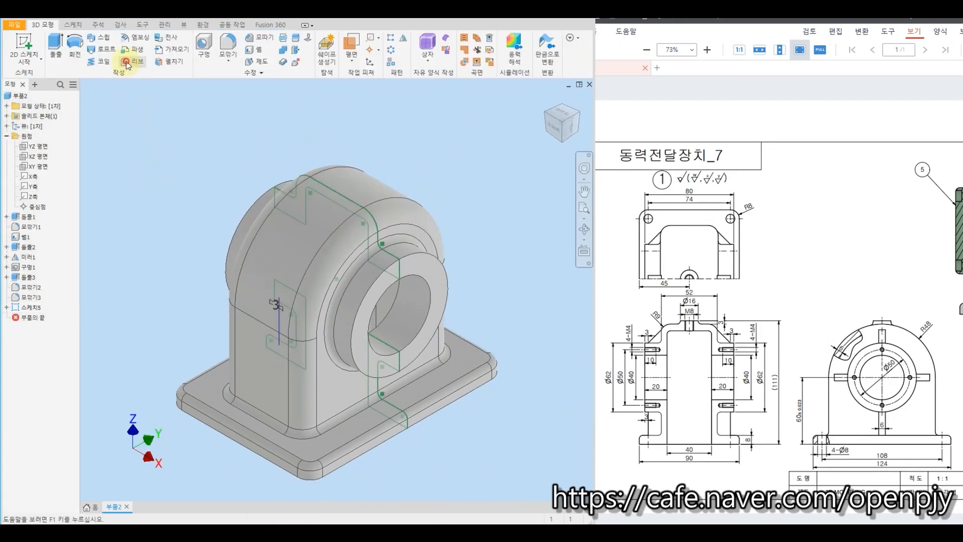
Create a 6 mm thick rib from the sketched line, parallel to the sketch plane and directed toward the housing wall.
click(125, 63)
shift+middle_drag(168, 319, 234, 329)
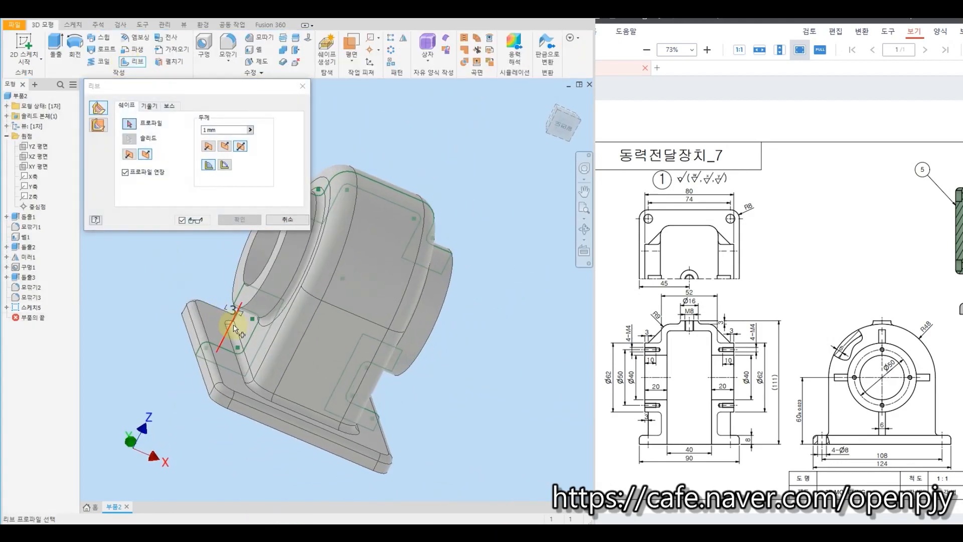
click(231, 326)
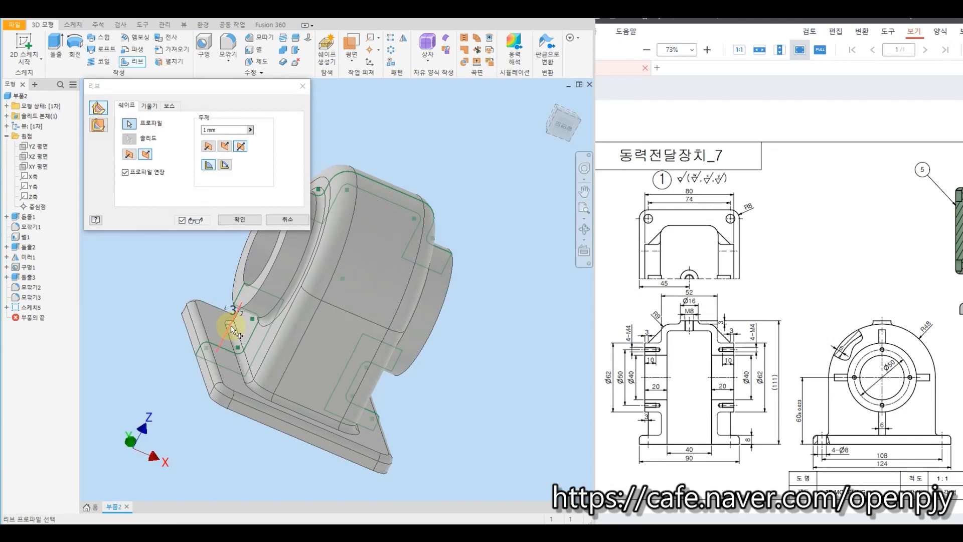
click(101, 128)
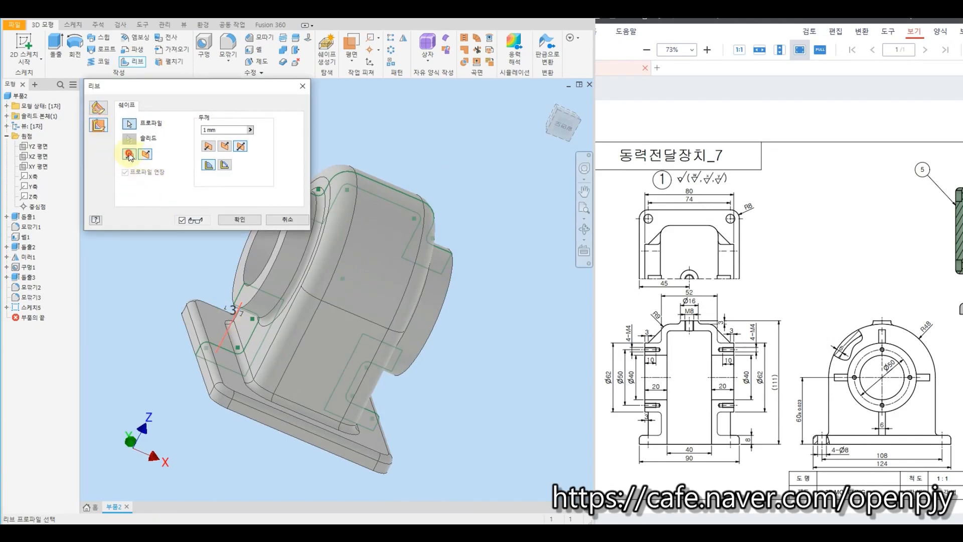
click(129, 154)
shift+middle_drag(175, 322, 206, 329)
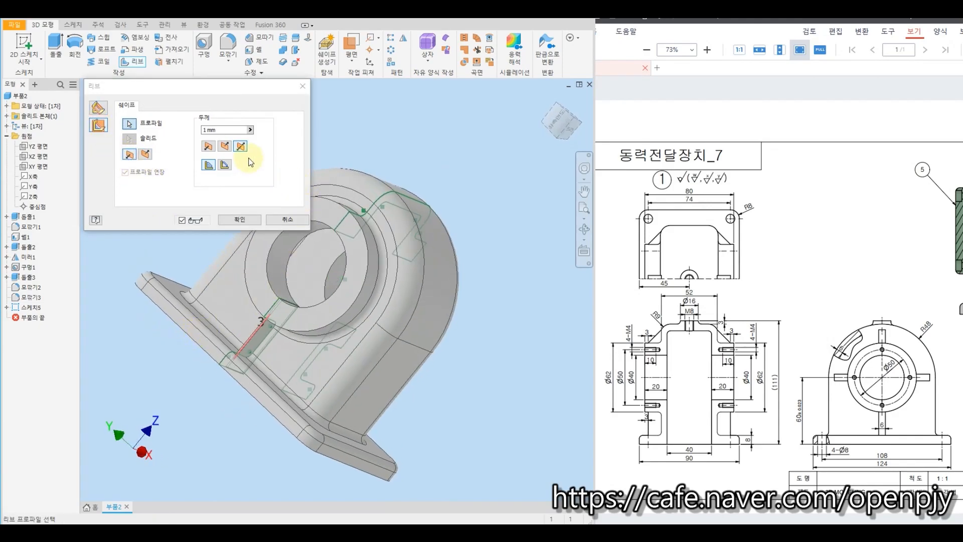
click(229, 130)
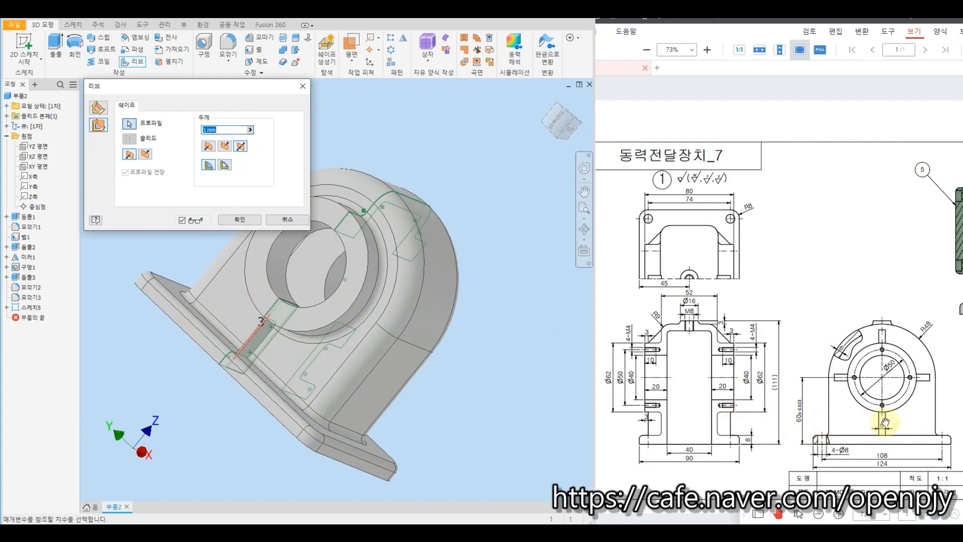
text(6)
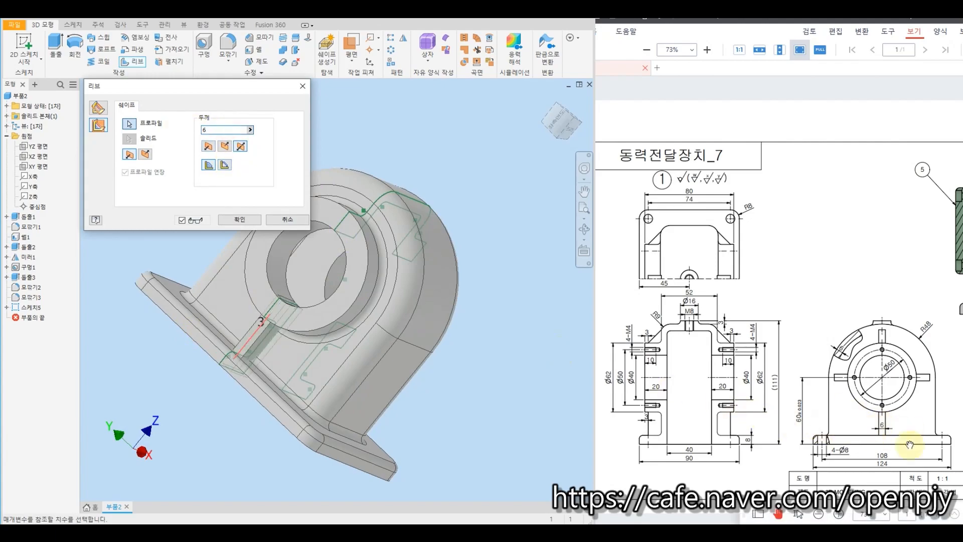
click(228, 222)
Mirror the rib about the YZ plane to the opposite side of the housing.
shift+middle_drag(533, 415, 479, 398)
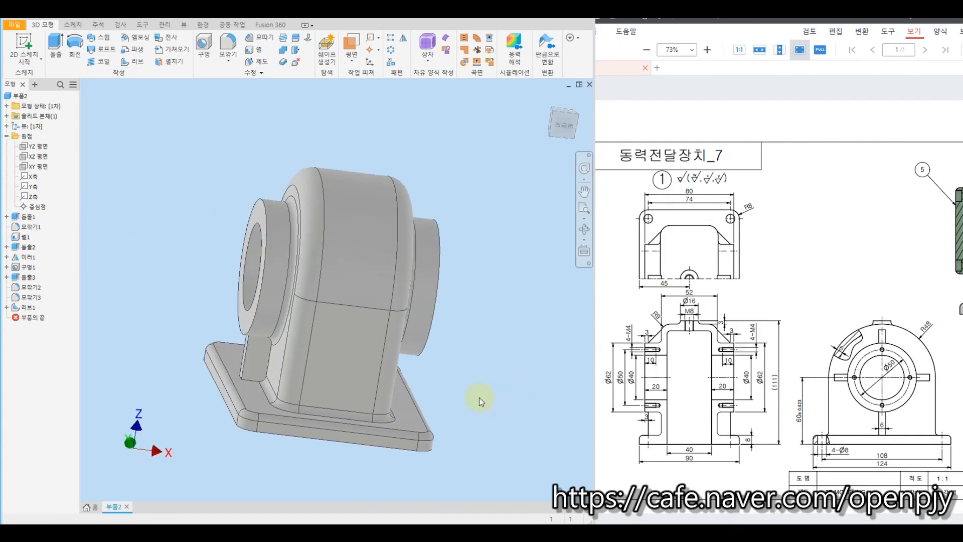
click(403, 42)
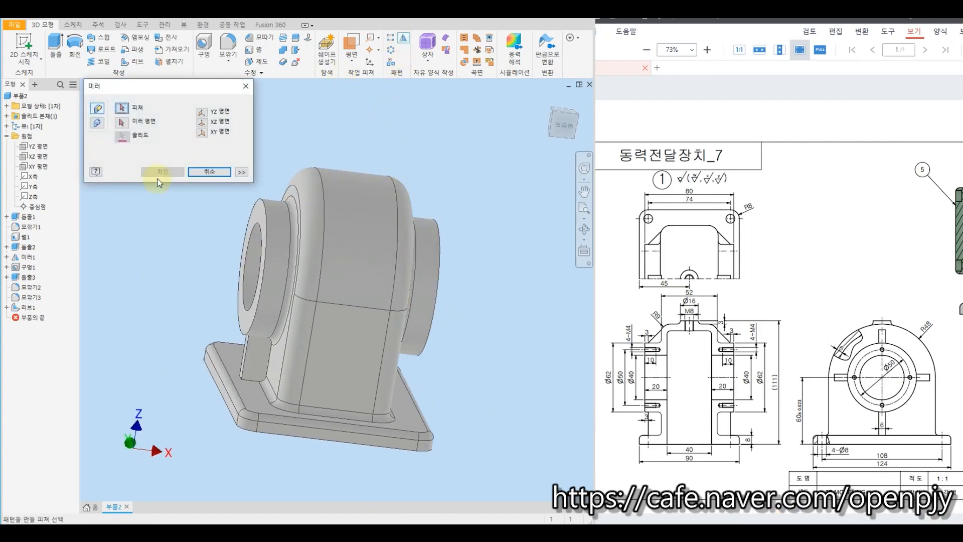
click(253, 351)
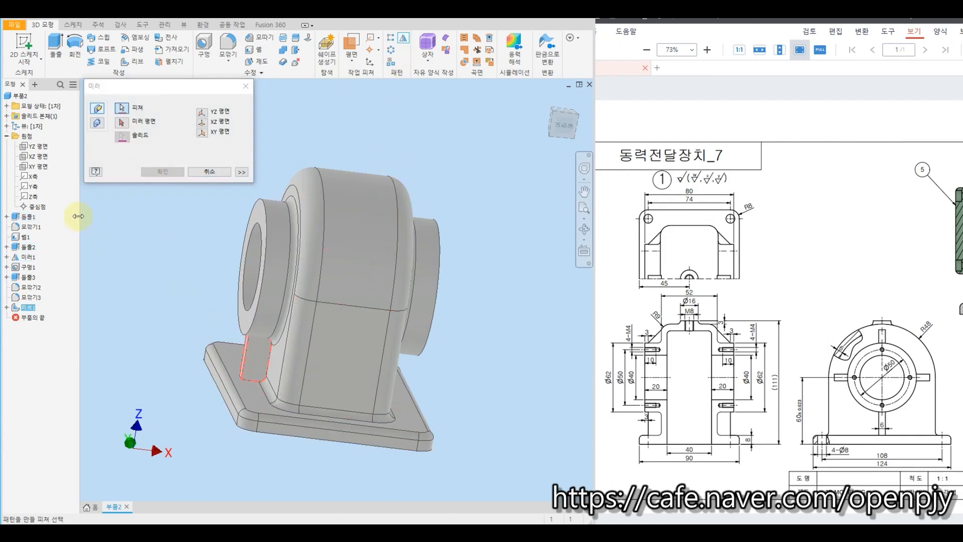
click(124, 123)
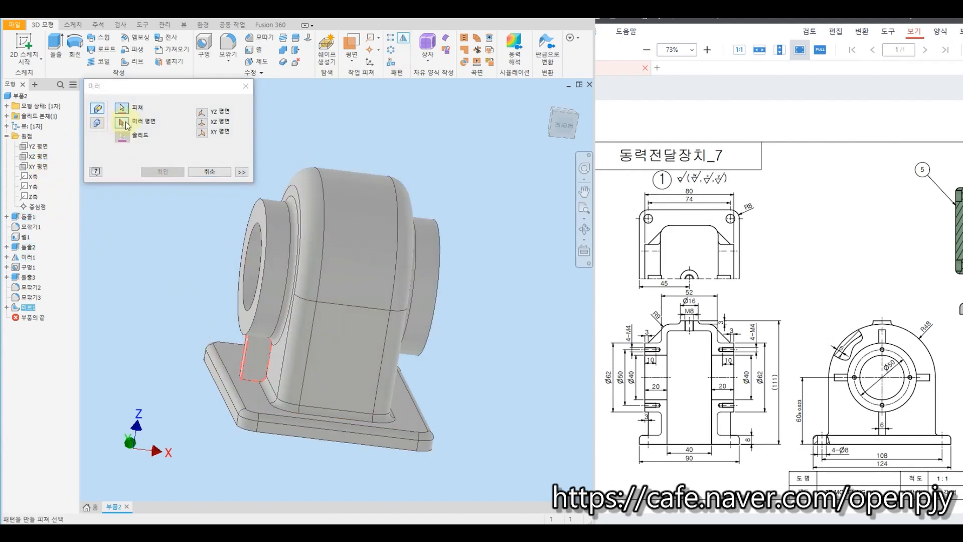
click(37, 146)
click(148, 172)
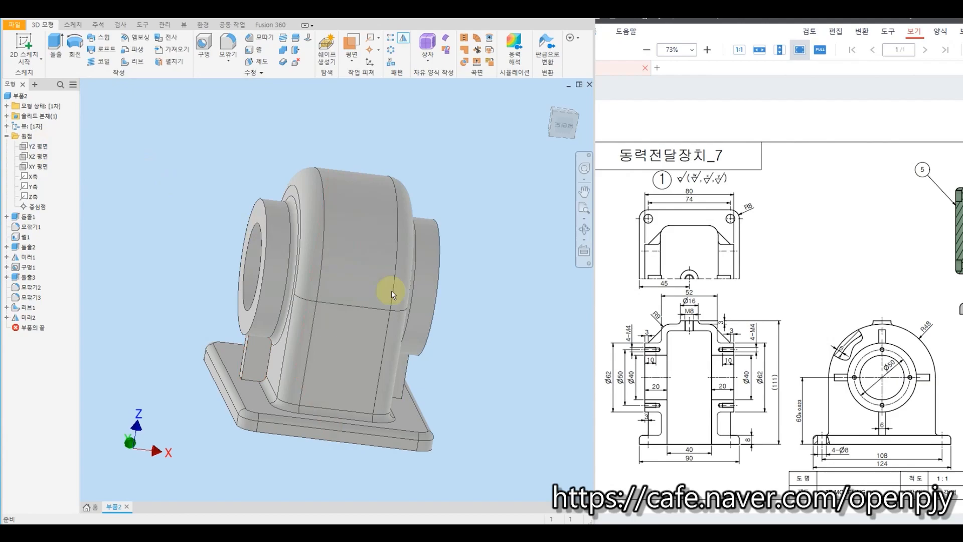
Start a sketch on the XY plane, project the cut edges, and draw a slanted line between one boss's side and the housing's rounded corner.
shift+middle_drag(386, 289, 484, 350)
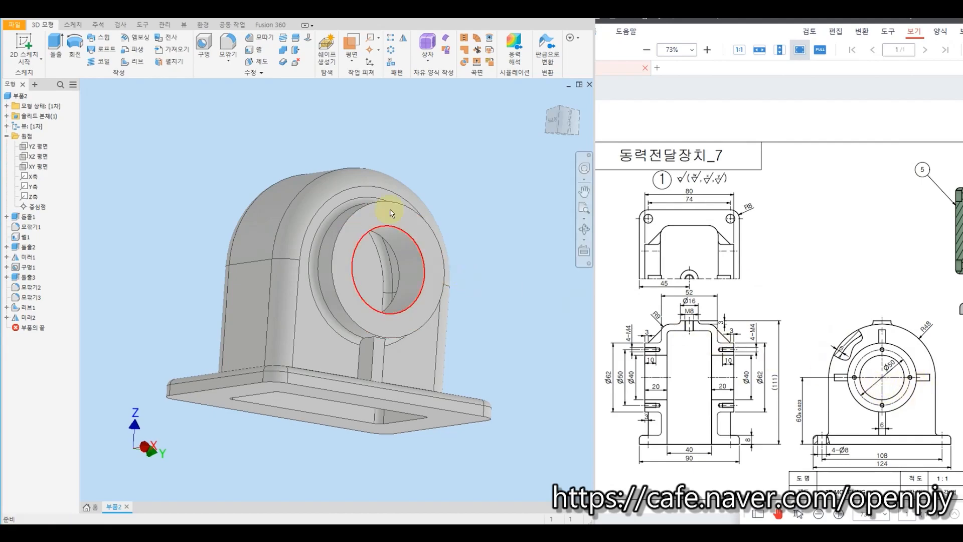
shift+middle_drag(177, 146, 304, 173)
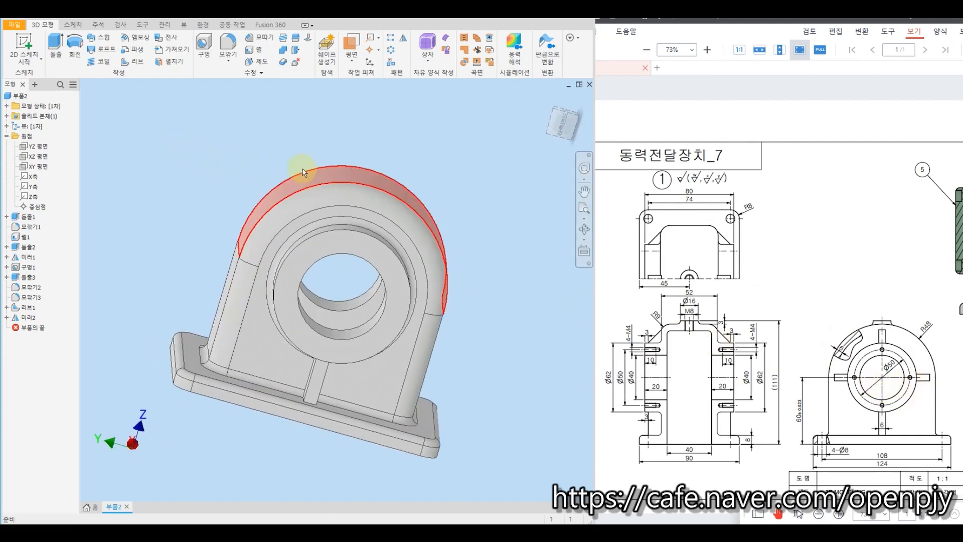
click(24, 48)
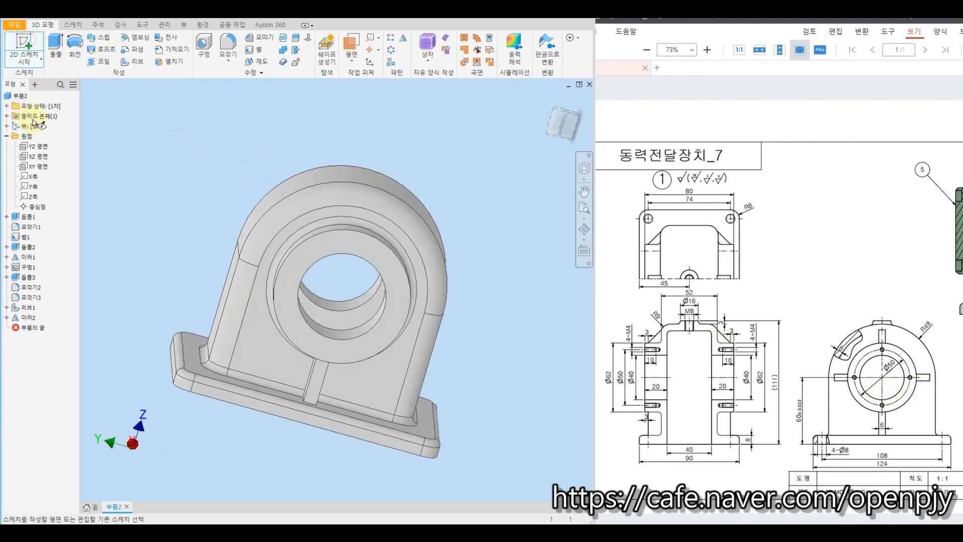
click(42, 168)
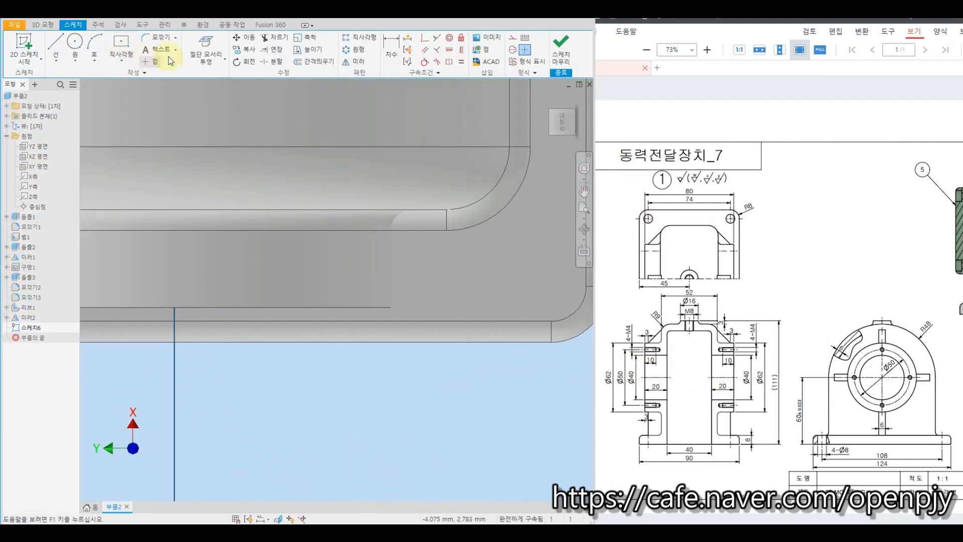
click(204, 46)
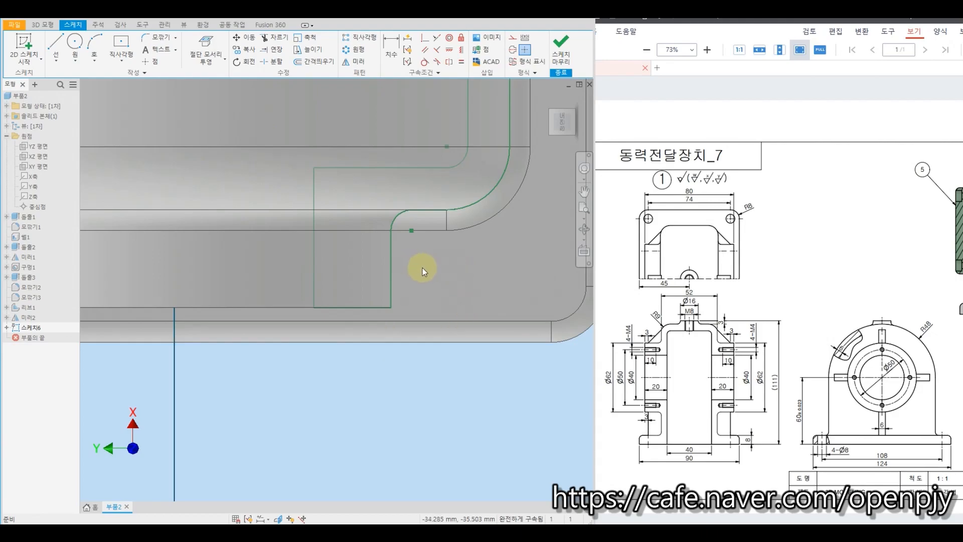
scroll(427, 267, down, 3)
click(53, 47)
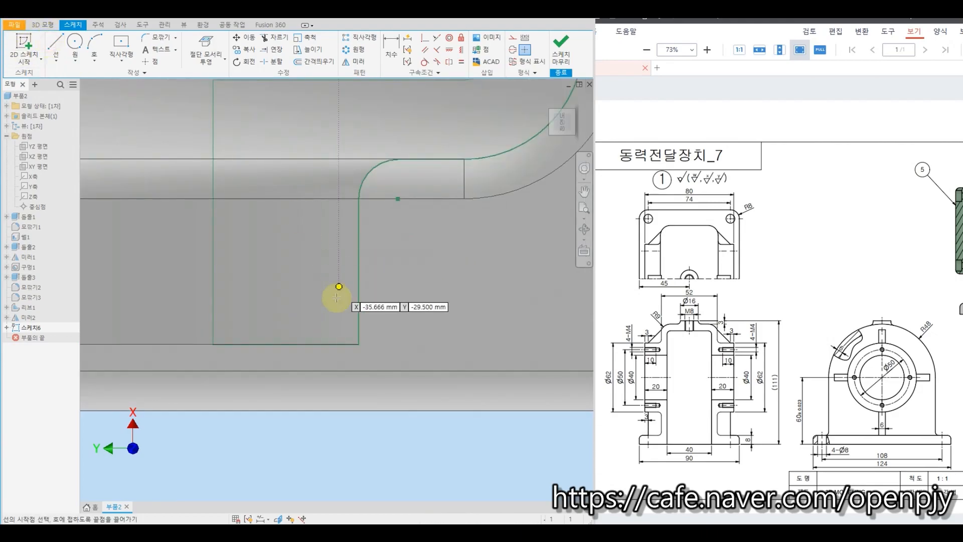
click(358, 313)
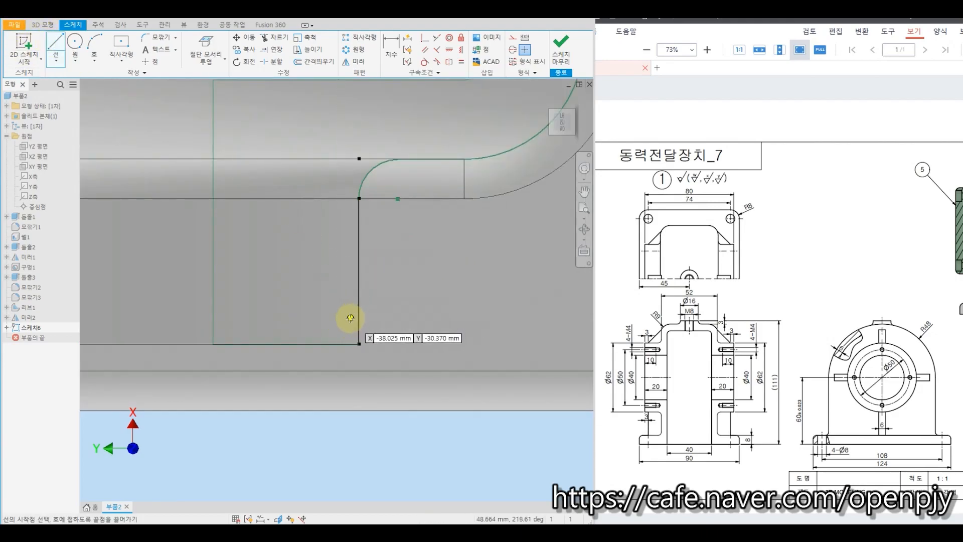
click(344, 325)
Make the slanted line's lower endpoint coincident with the projected side edge of the boss.
click(425, 38)
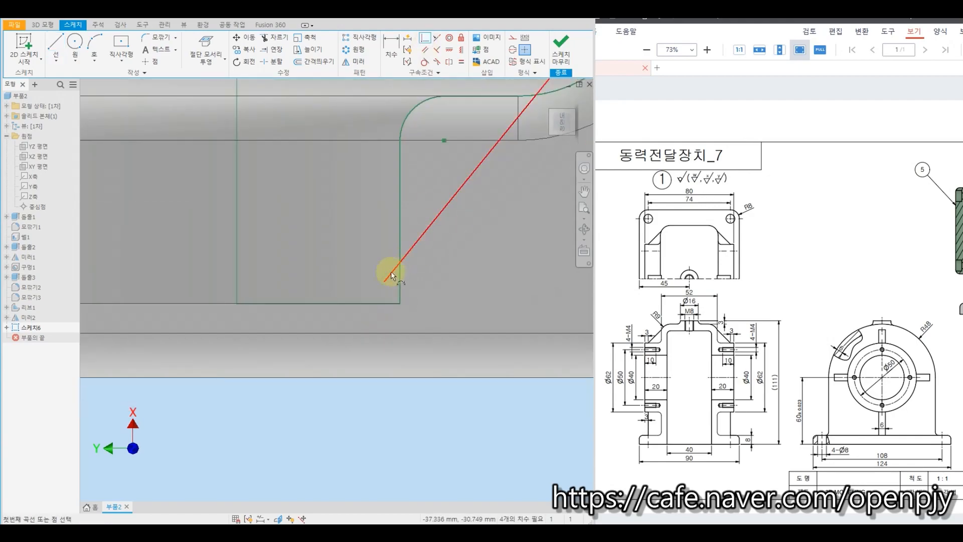
click(400, 289)
click(385, 281)
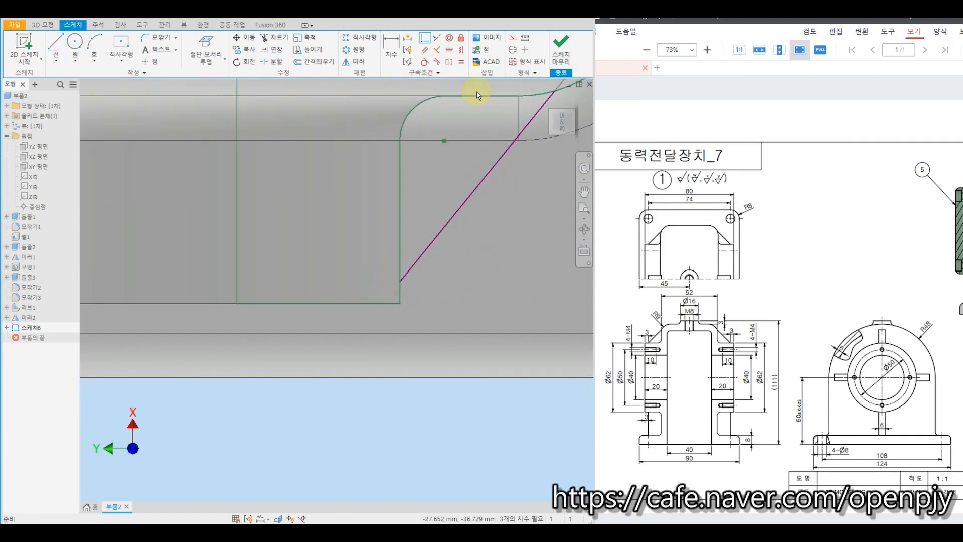
Dimension the slanted line's start 3 mm from the boss's outer face and its angle 45°, and finish the sketch.
click(389, 49)
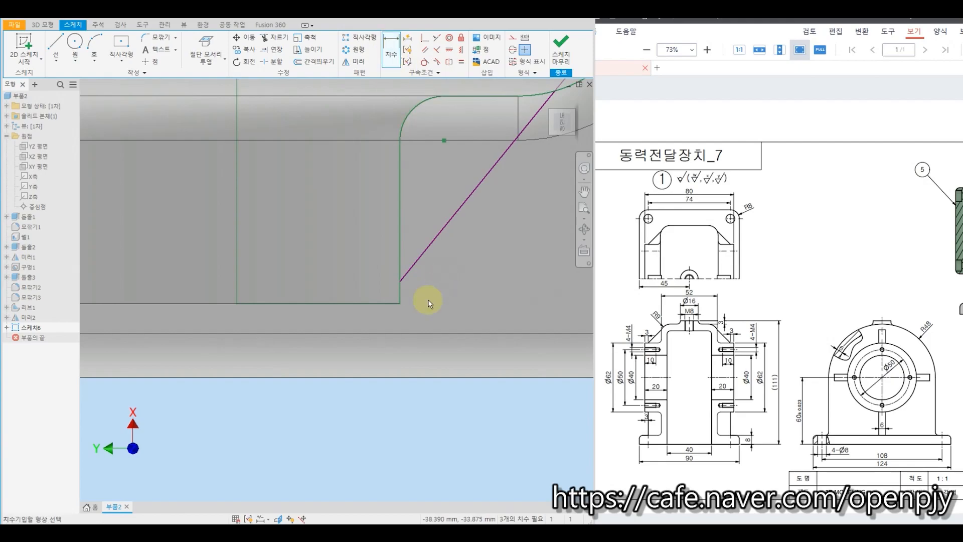
click(391, 305)
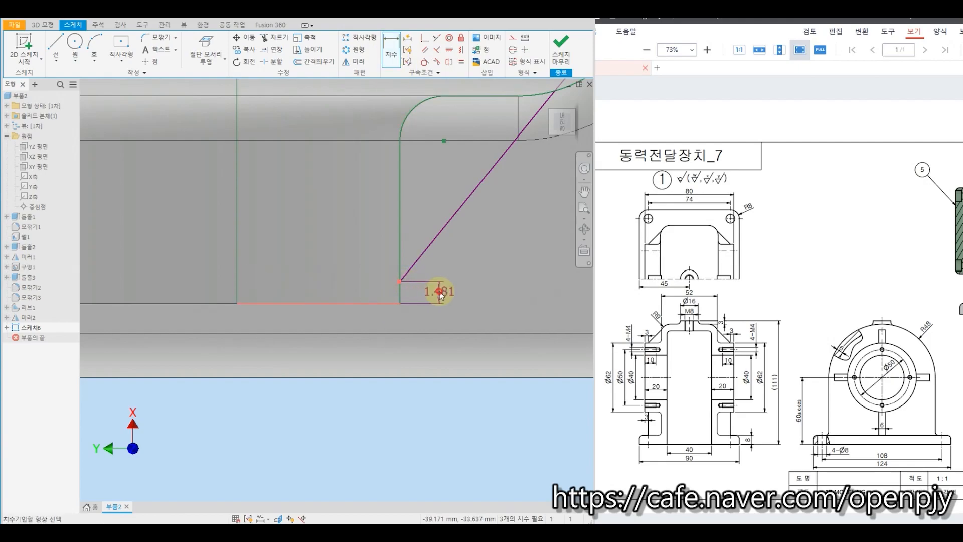
click(440, 292)
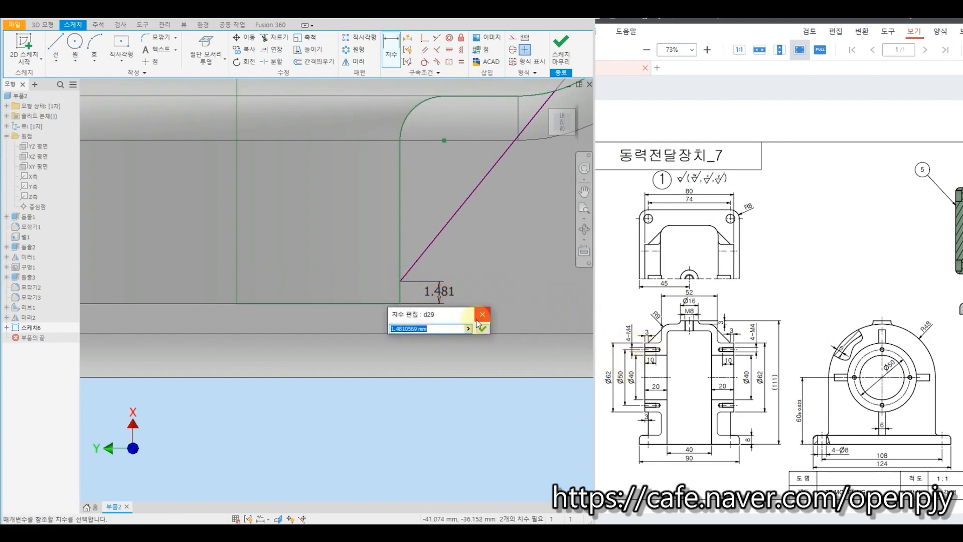
text(3)
key(Return)
click(443, 207)
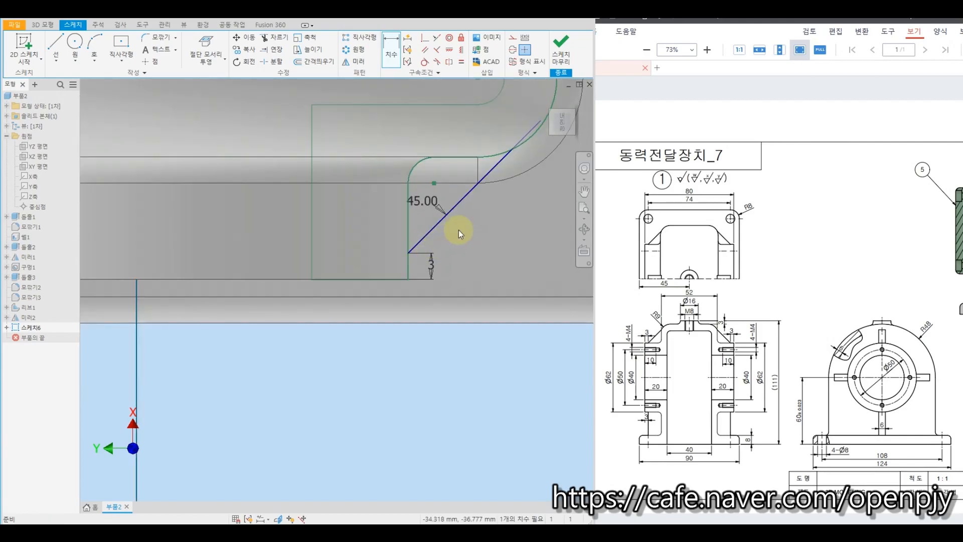
key(Escape)
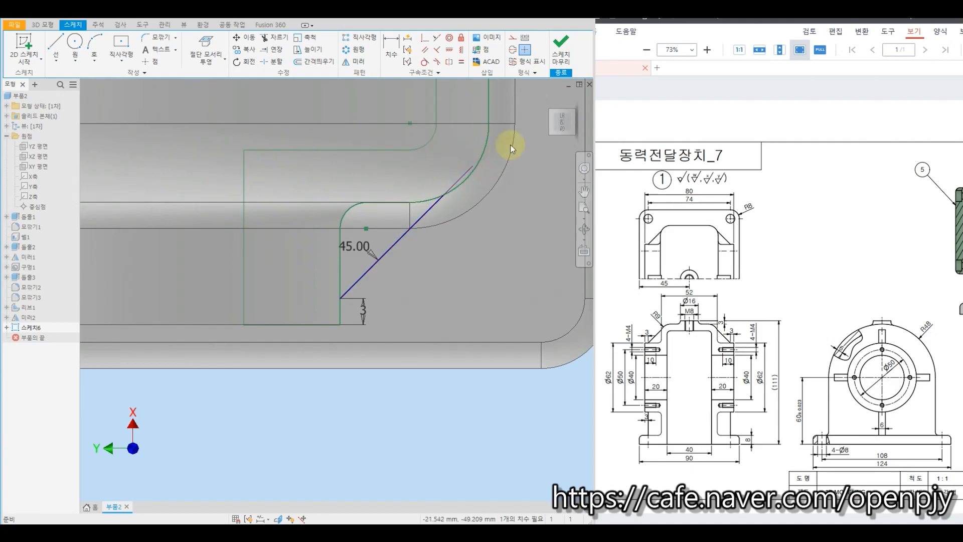
click(562, 50)
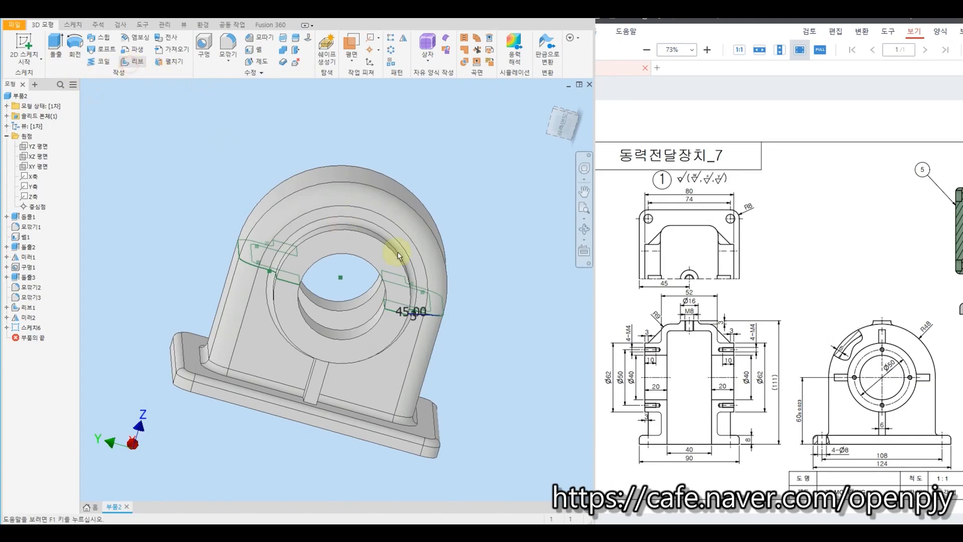
Create a 6 mm thick rib from the slanted line, parallel to the sketch plane and directed toward the housing wall.
shift+middle_drag(501, 310, 474, 323)
scroll(389, 345, up, 3)
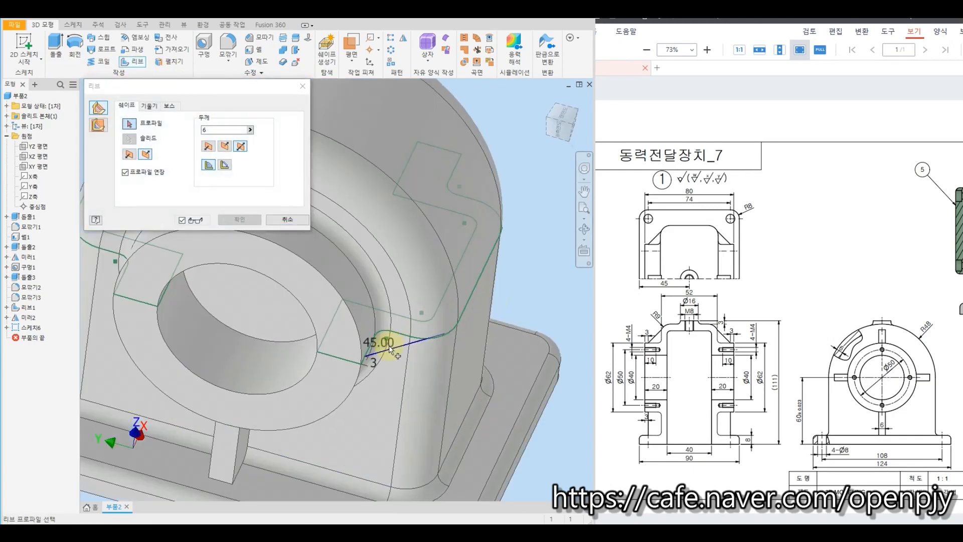
click(97, 126)
click(145, 155)
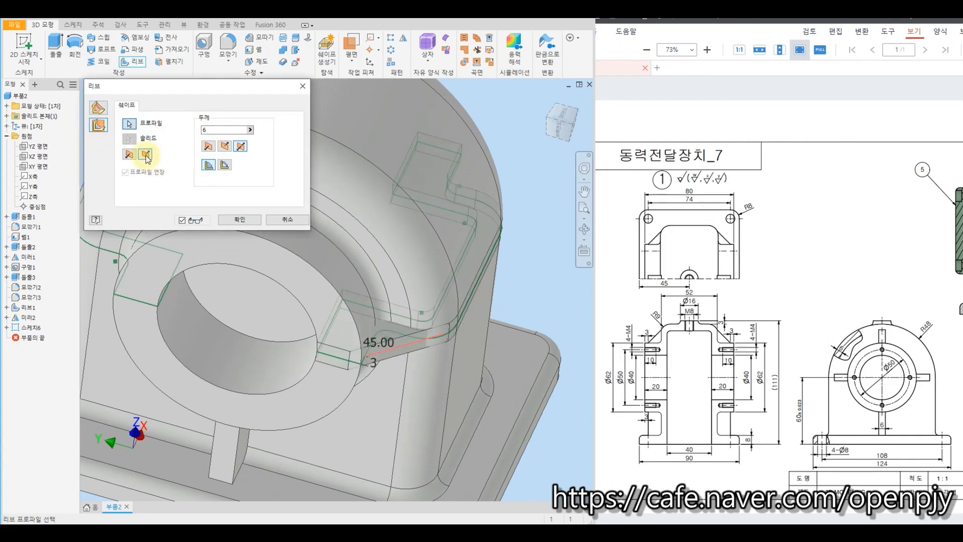
click(240, 219)
shift+middle_drag(542, 300, 513, 311)
scroll(421, 370, down, 3)
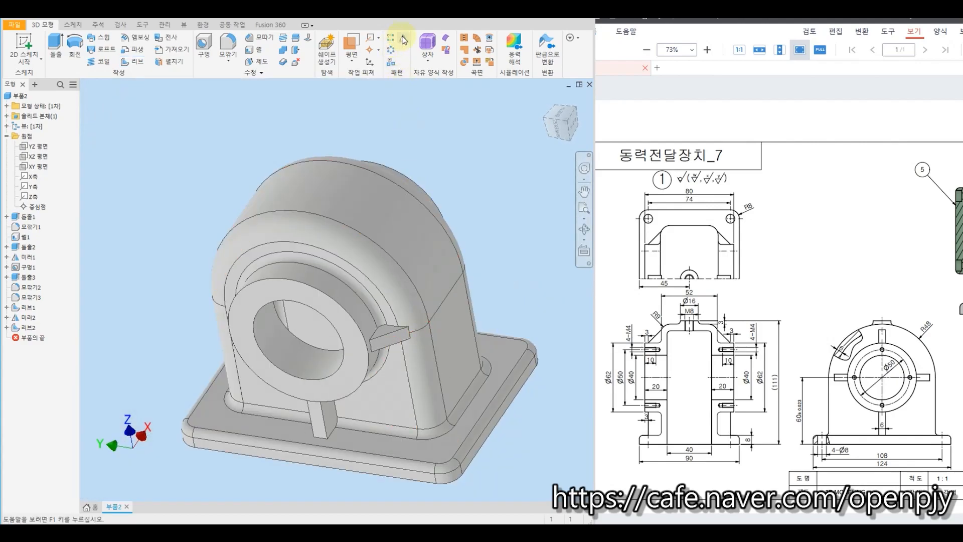
Mirror the boss's side rib about the YZ plane onto the opposite boss.
click(389, 335)
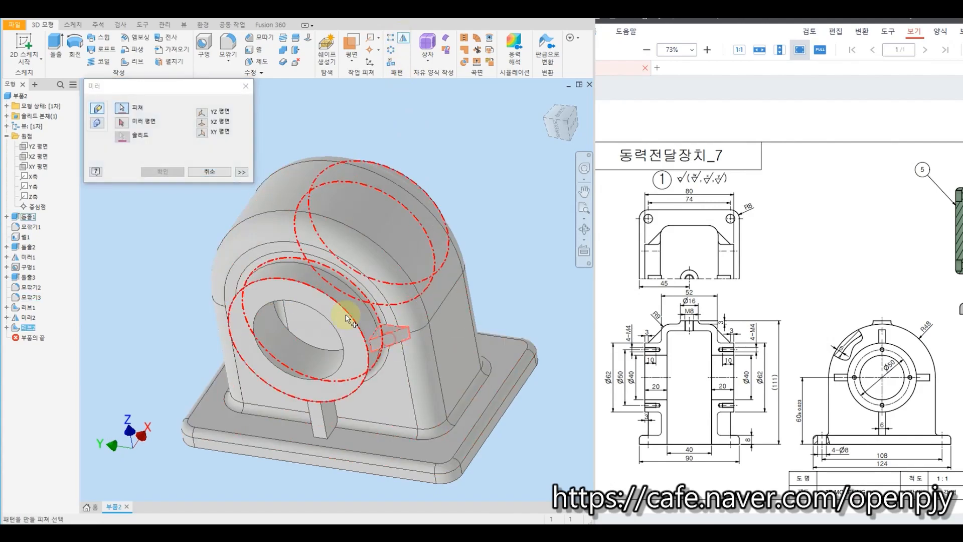
click(122, 122)
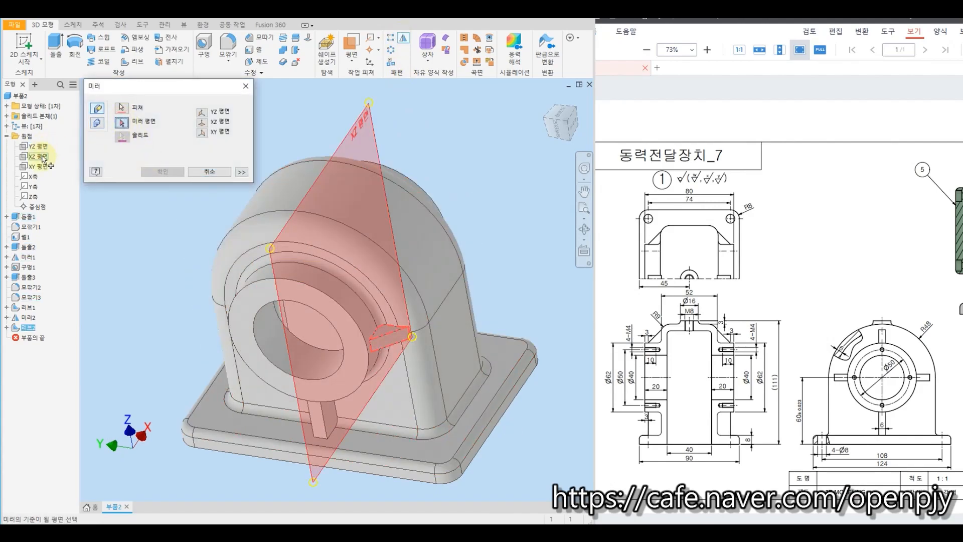
click(36, 150)
click(161, 172)
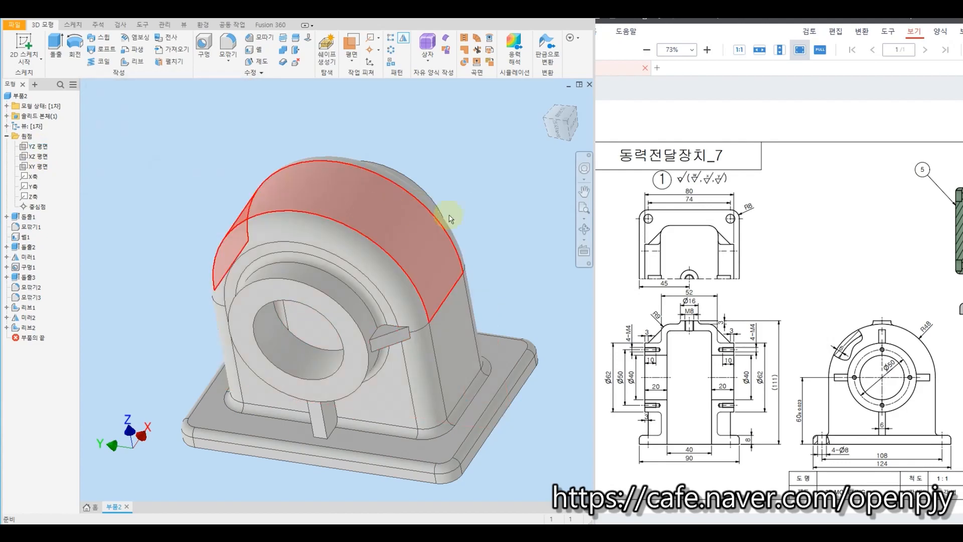
Circularly pattern the side rib and its mirror about the bore axis, 3 occurrences over 180°, reversing the direction so they pass over the top.
shift+middle_drag(447, 214, 477, 235)
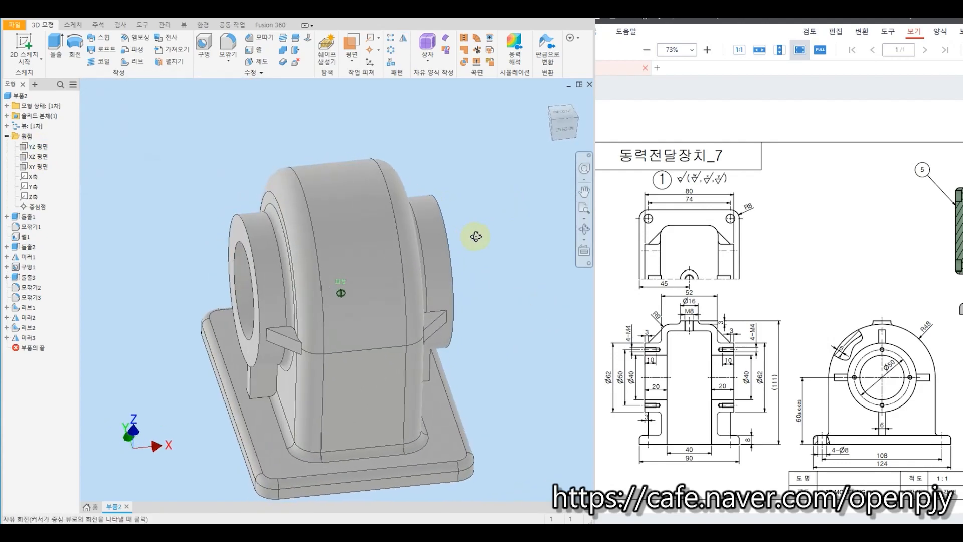
click(391, 52)
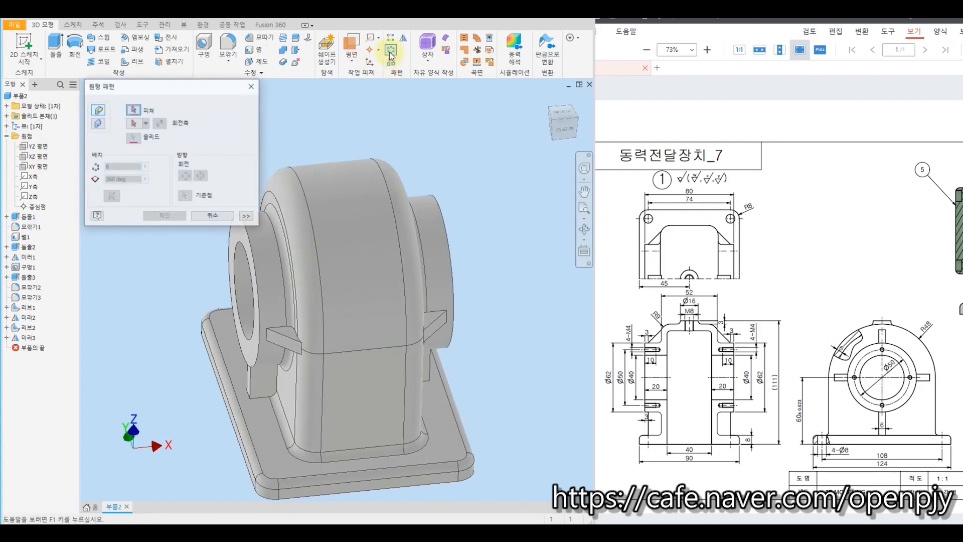
click(278, 337)
click(434, 325)
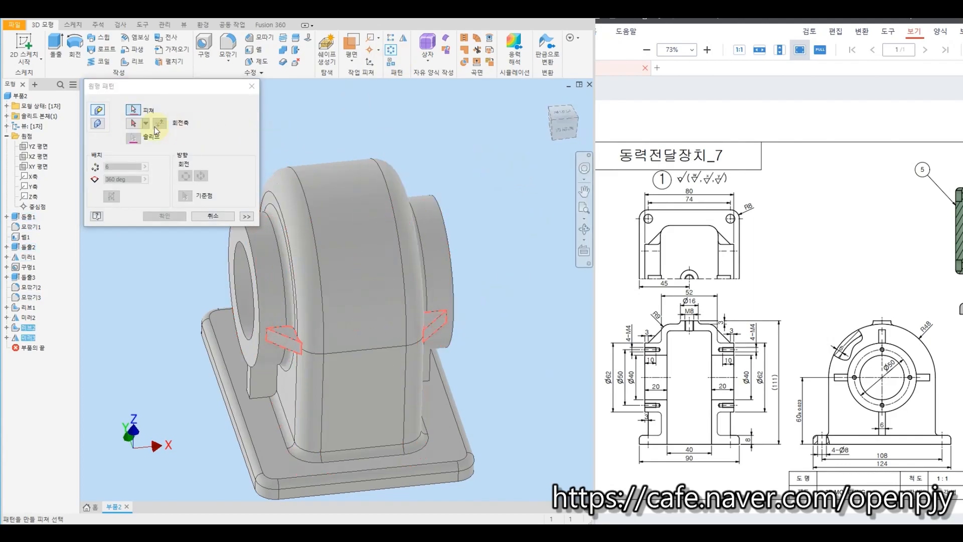
click(134, 123)
click(368, 231)
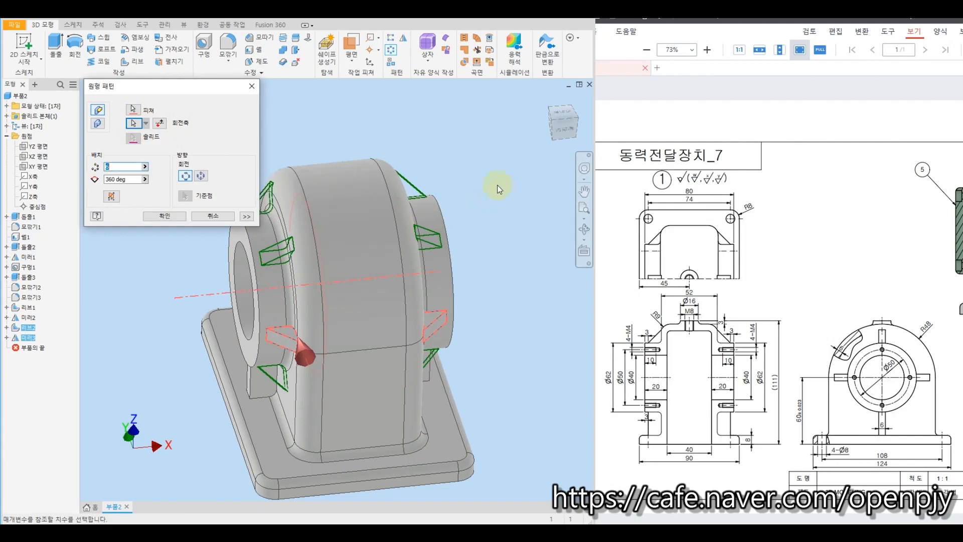
key(Tab)
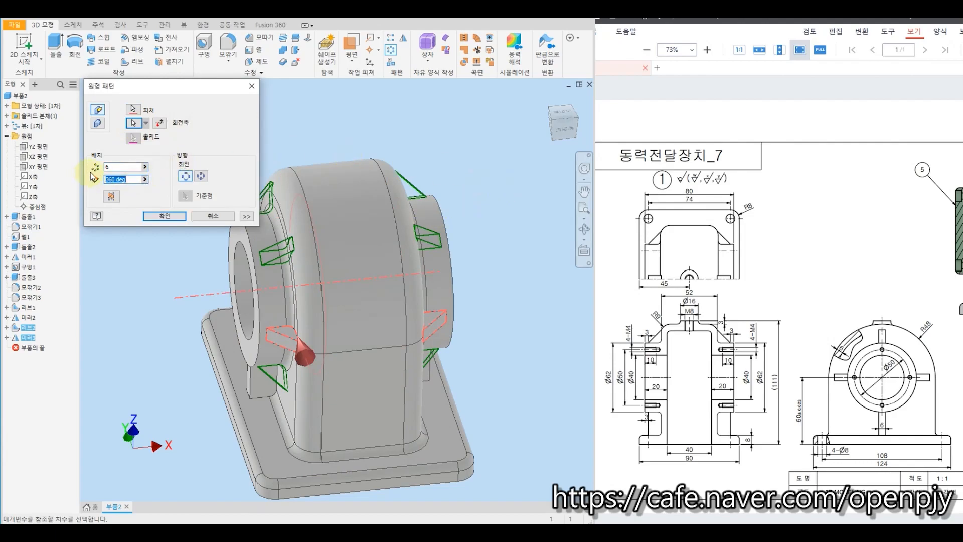
text(180)
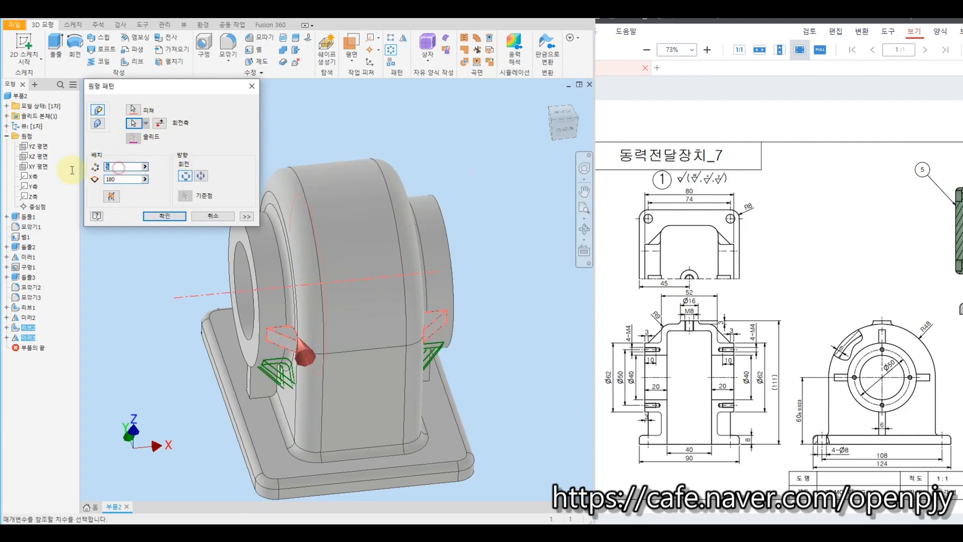
text(3)
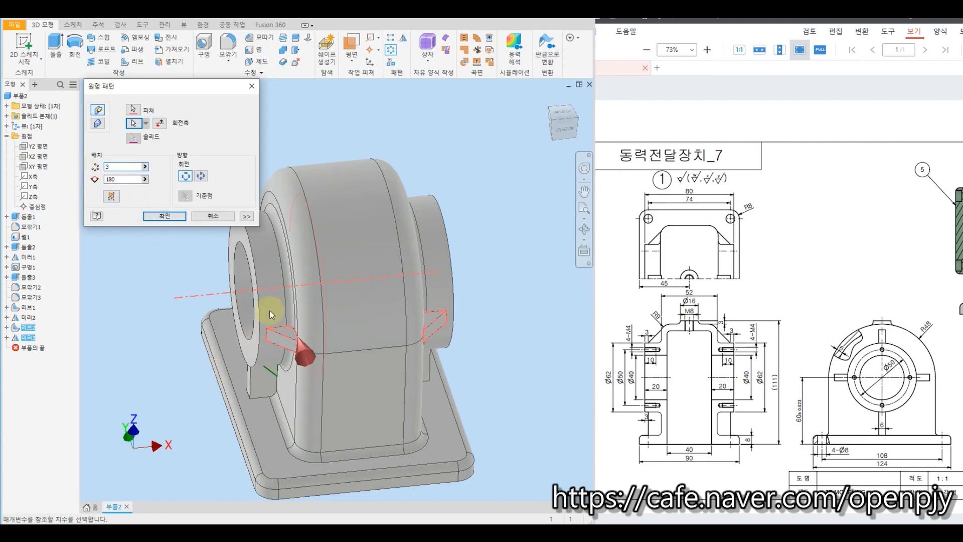
shift+middle_drag(112, 241, 187, 197)
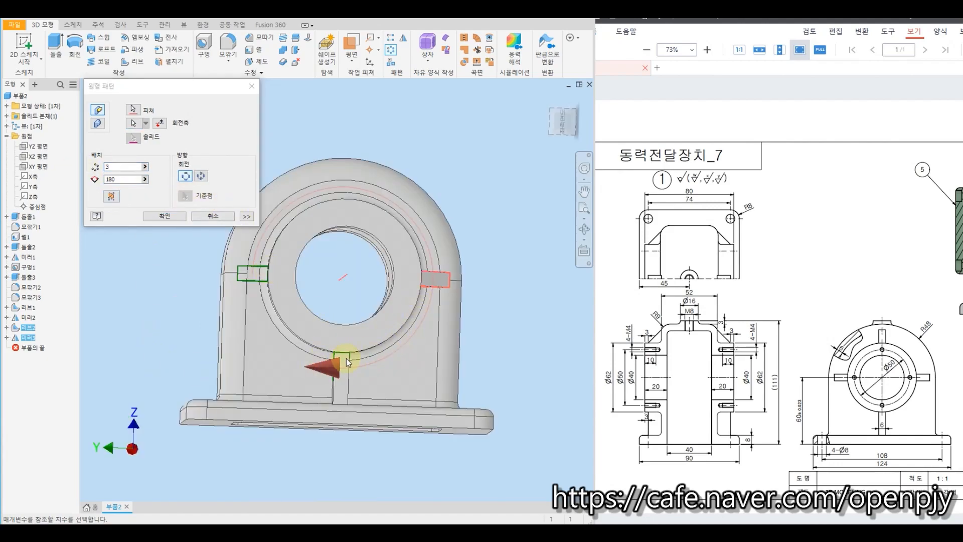
click(160, 124)
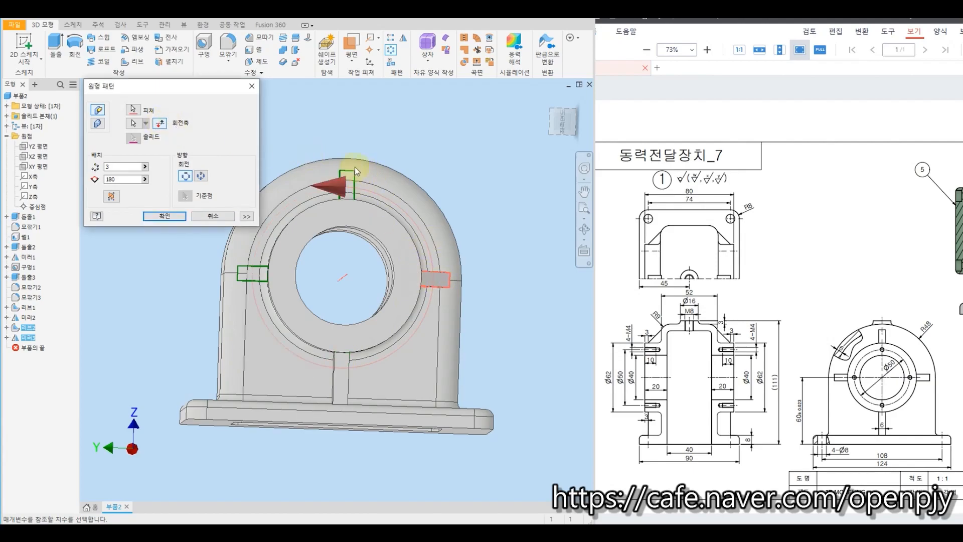
click(165, 216)
Start a sketch on one boss's end face and draw a 50 mm diameter circle centred on the bore.
mouse_move(488, 212)
shift+middle_down()
mouse_move(378, 215)
mouse_move(338, 241)
mouse_move(492, 224)
mouse_move(374, 224)
mouse_move(366, 236)
shift+middle_up()
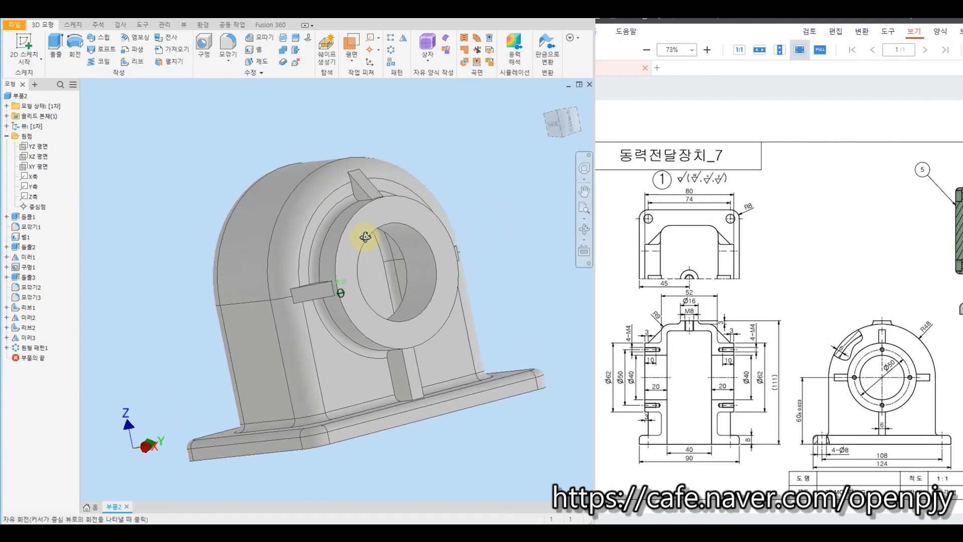
click(25, 48)
click(372, 216)
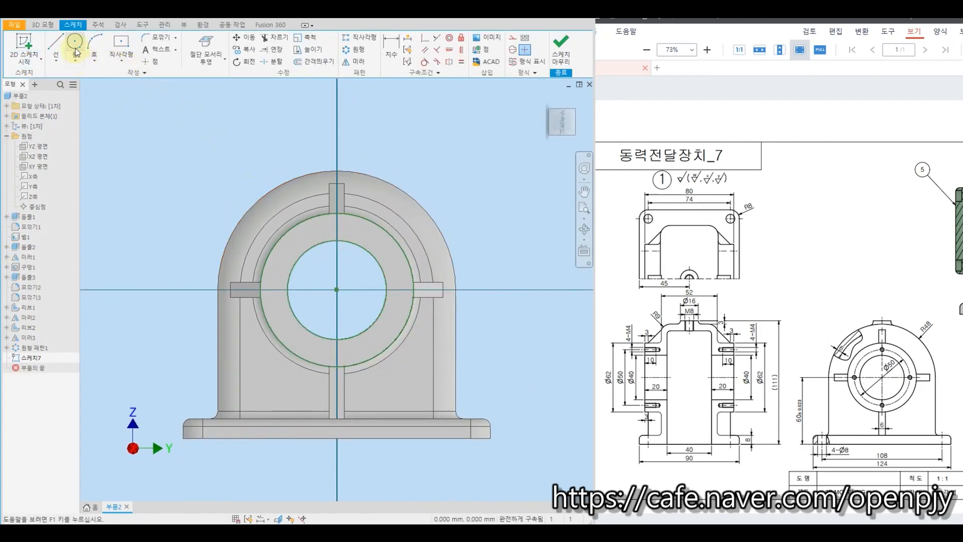
click(75, 50)
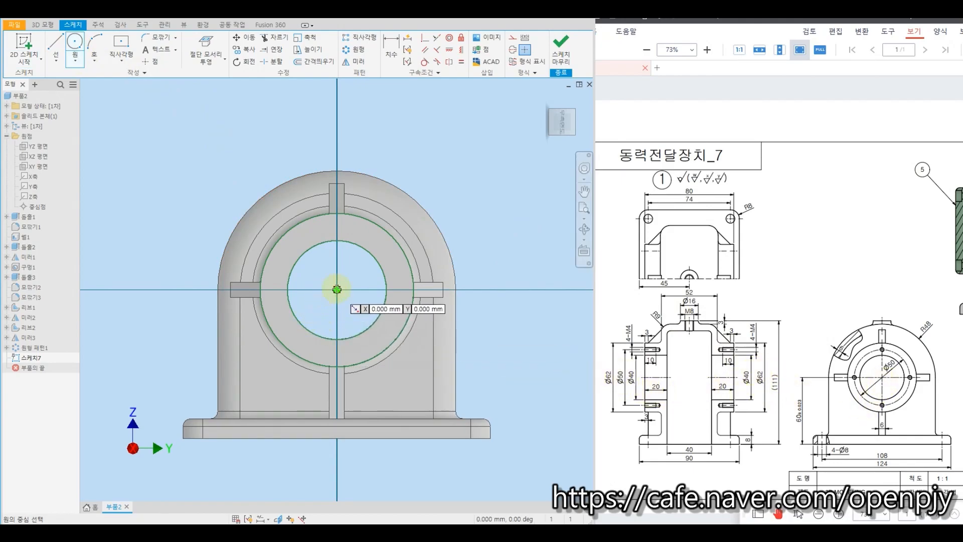
click(337, 290)
text(50)
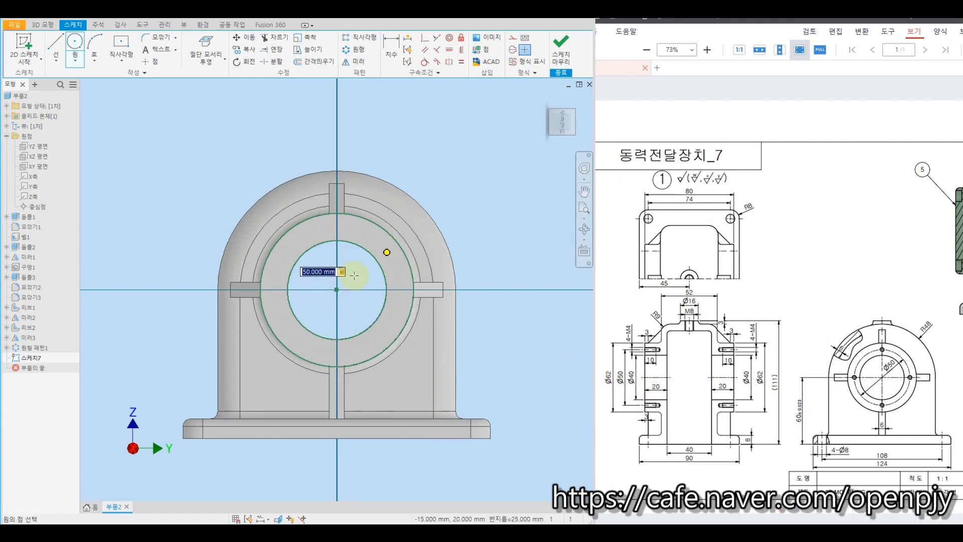
key(Return)
key(Escape)
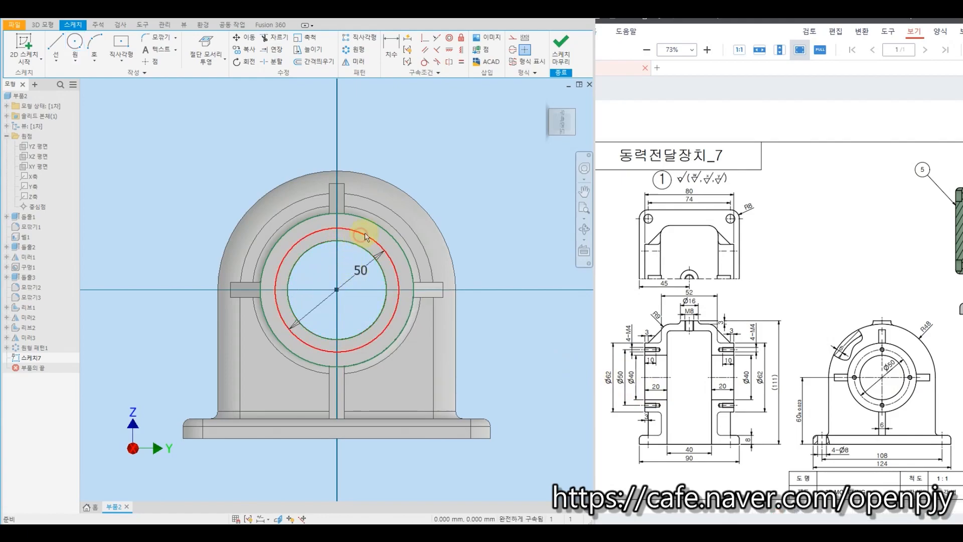
Convert the 50 mm circle to construction geometry and place a sketch point where it crosses the vertical centreline above the bore.
click(513, 38)
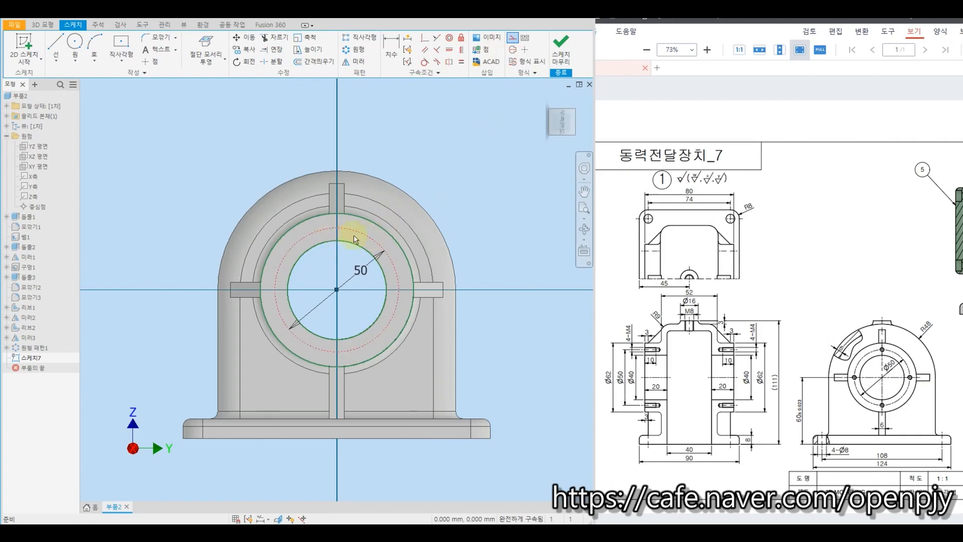
click(144, 62)
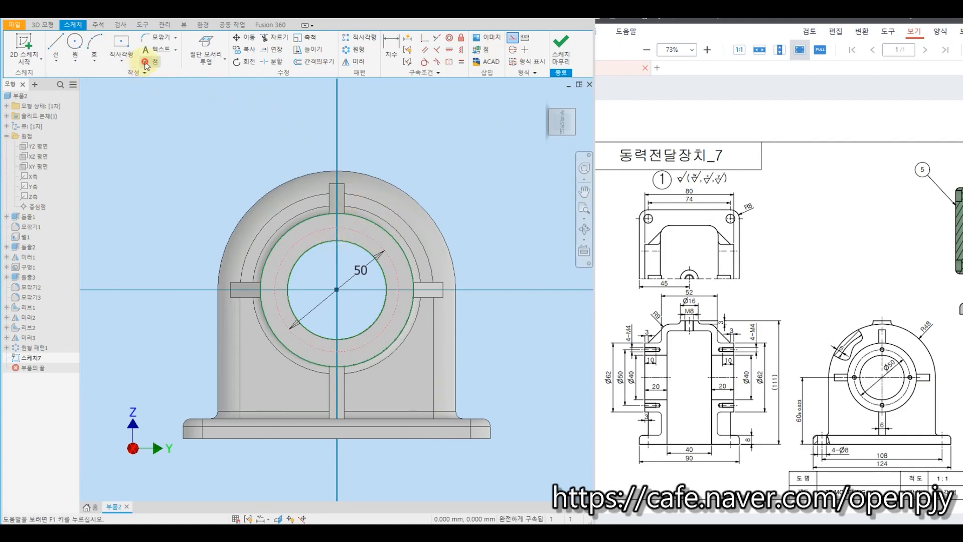
click(337, 228)
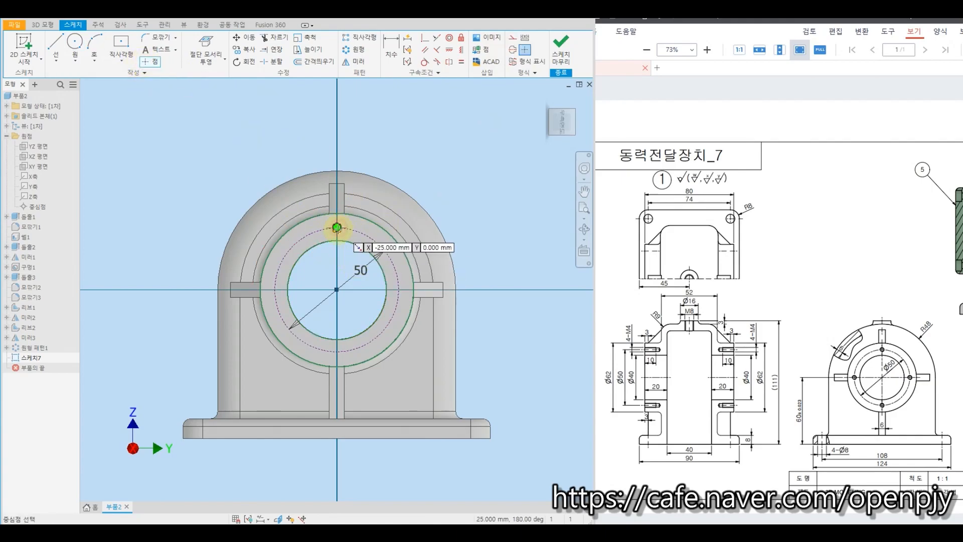
Apply a Horizontal constraint between the bore centre and the point directly above it, and finish the sketch.
click(460, 51)
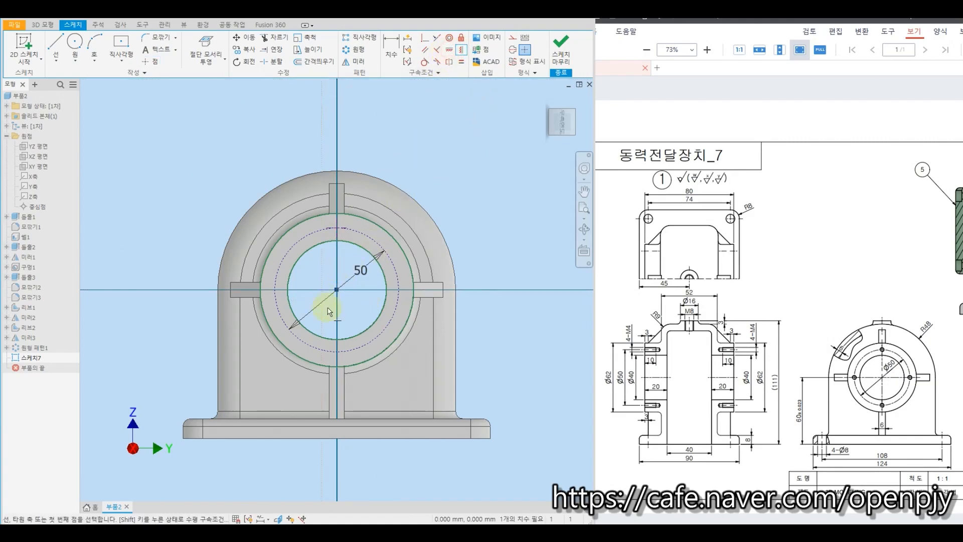
click(337, 291)
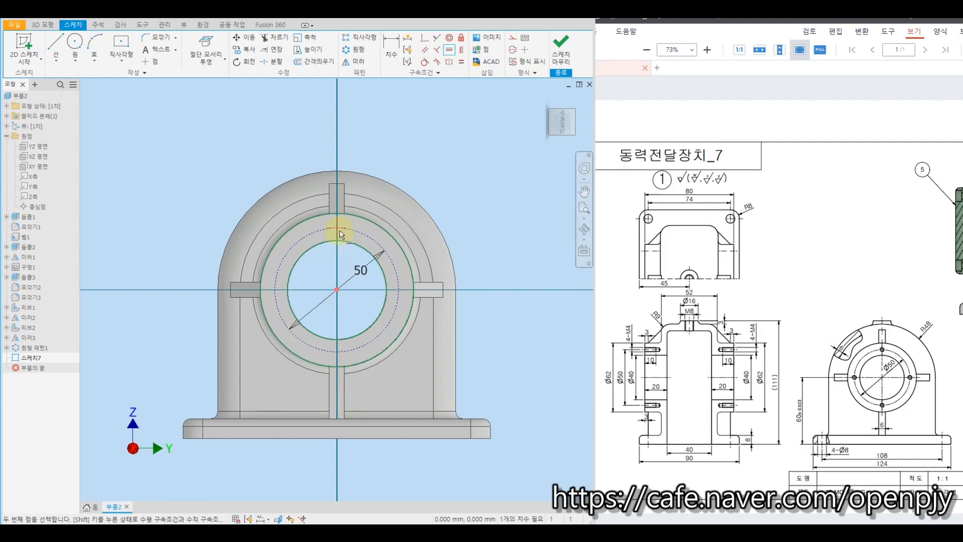
click(340, 232)
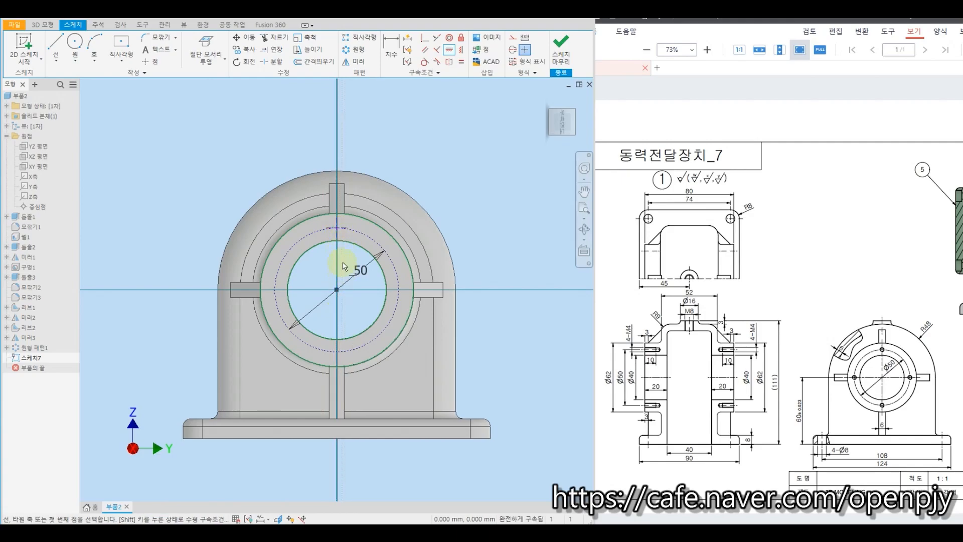
click(561, 50)
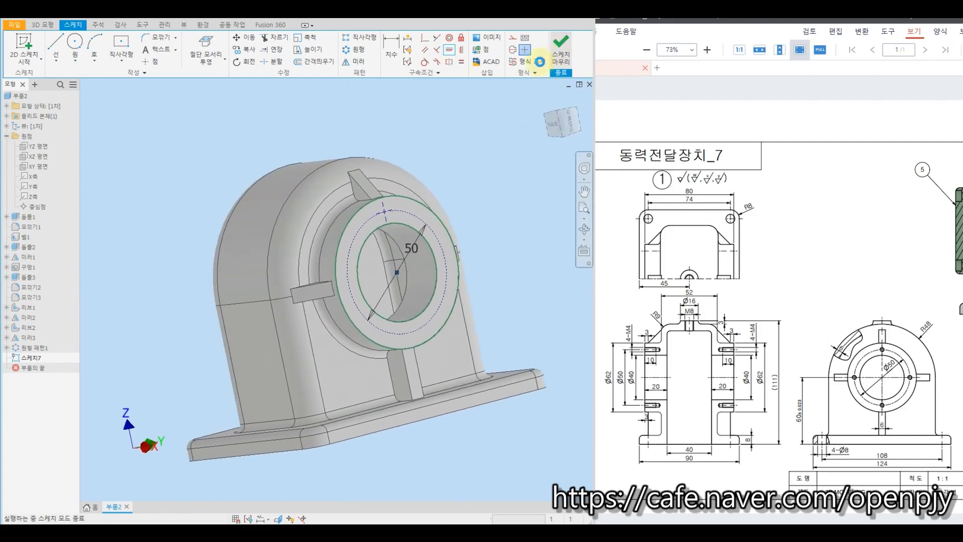
Start a tapped hole at the sketch point with an ISO Metric profile thread, size 4, designation M4x0.7.
click(208, 62)
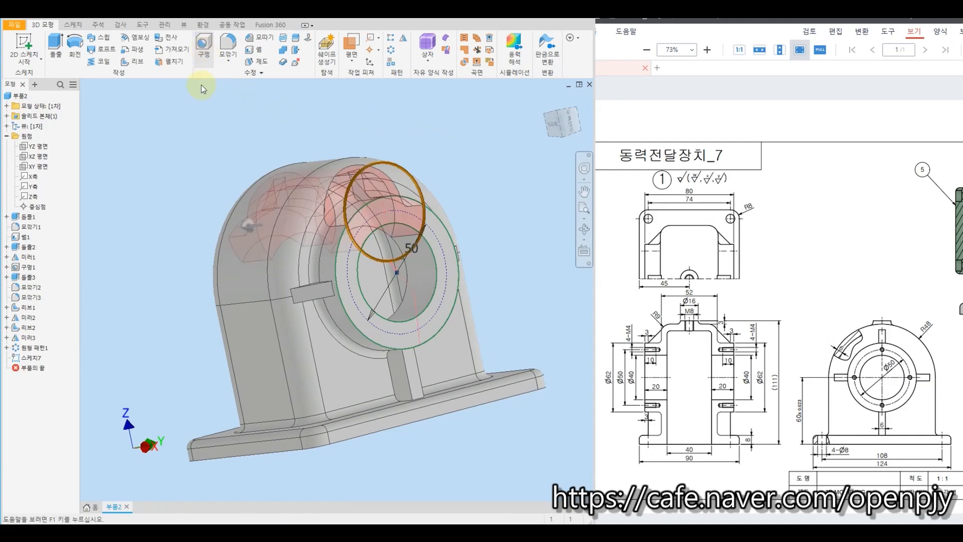
click(189, 168)
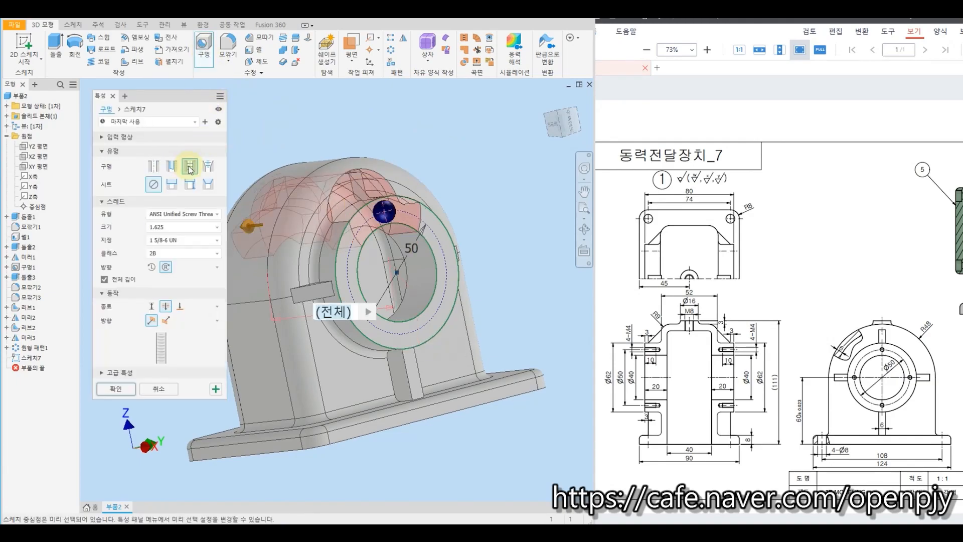
click(204, 215)
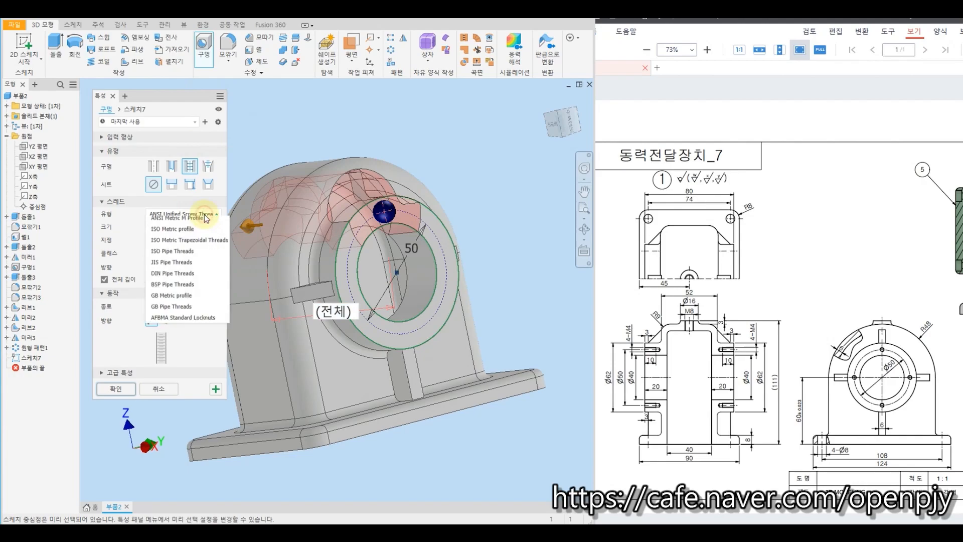
click(184, 248)
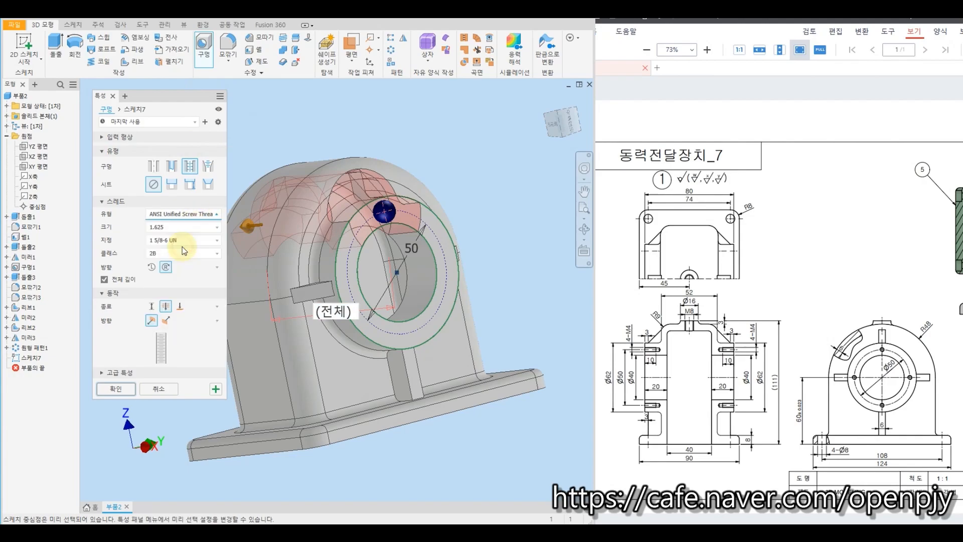
click(198, 226)
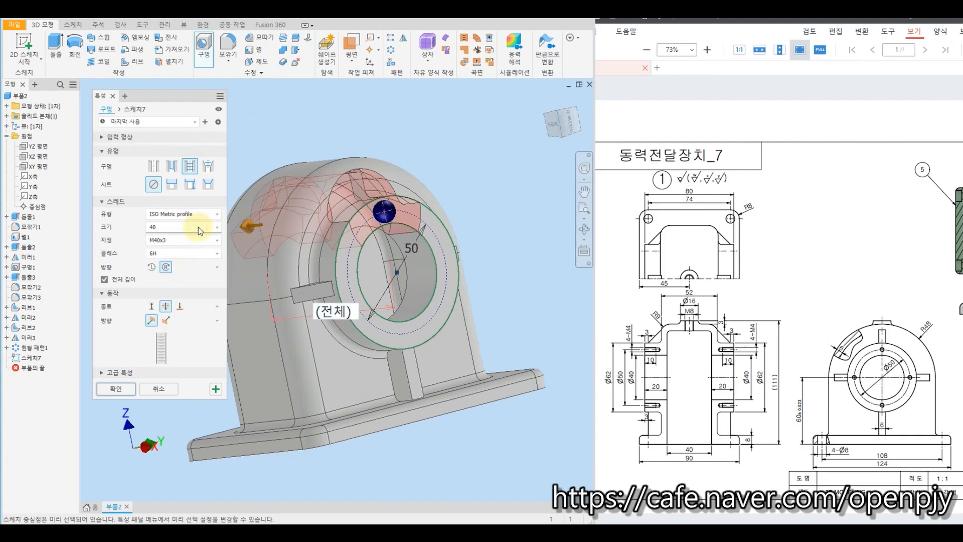
Make the tapped hole blind instead of through, with a 10 mm thread depth and a 13 mm hole depth, and create it.
click(155, 309)
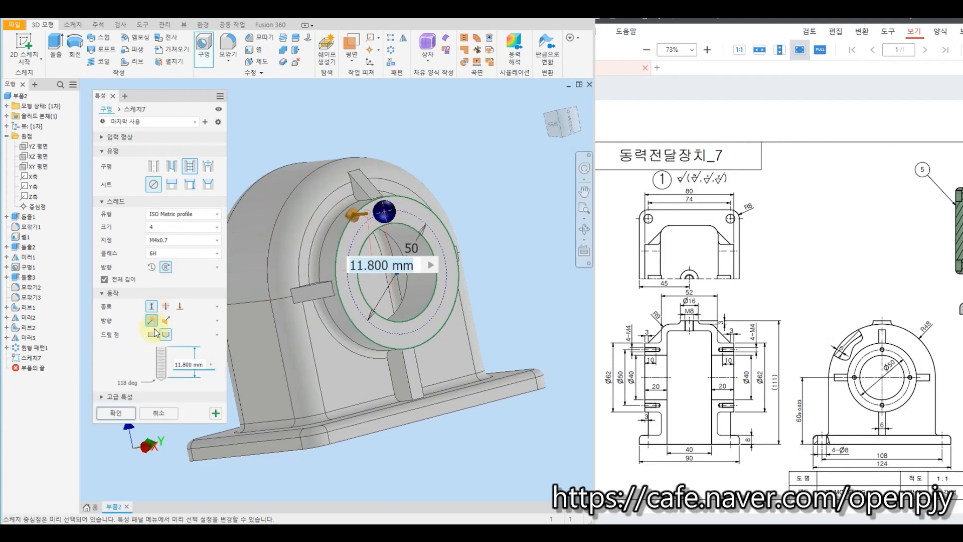
click(135, 361)
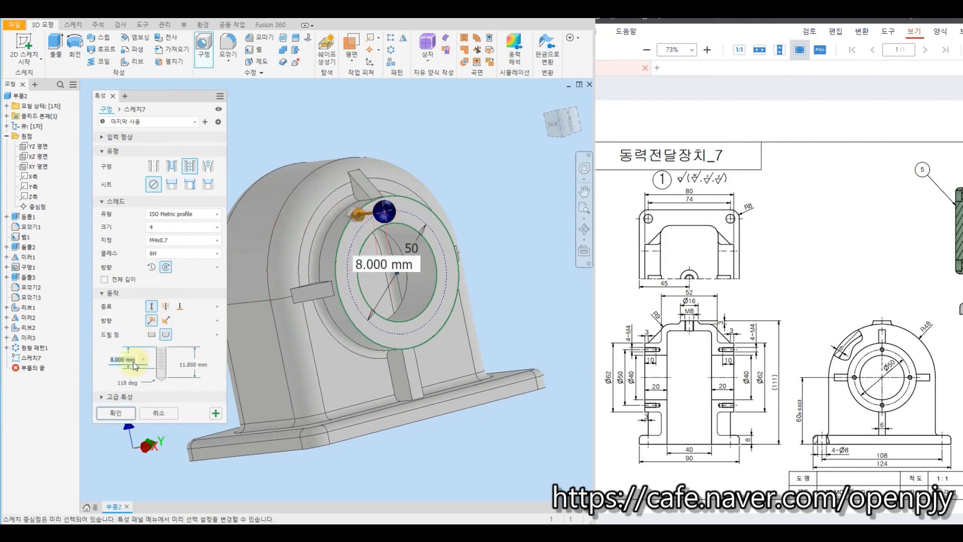
text(10)
click(201, 365)
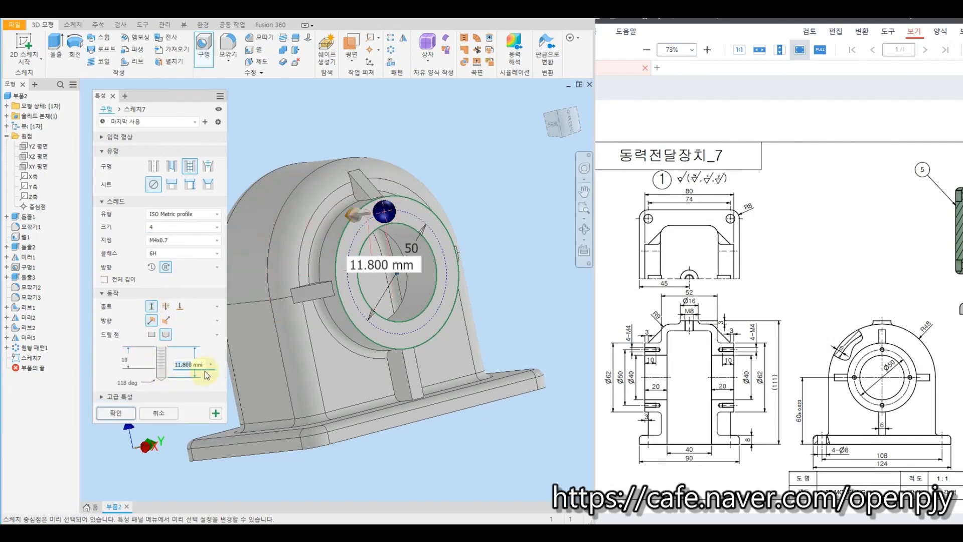
text(13)
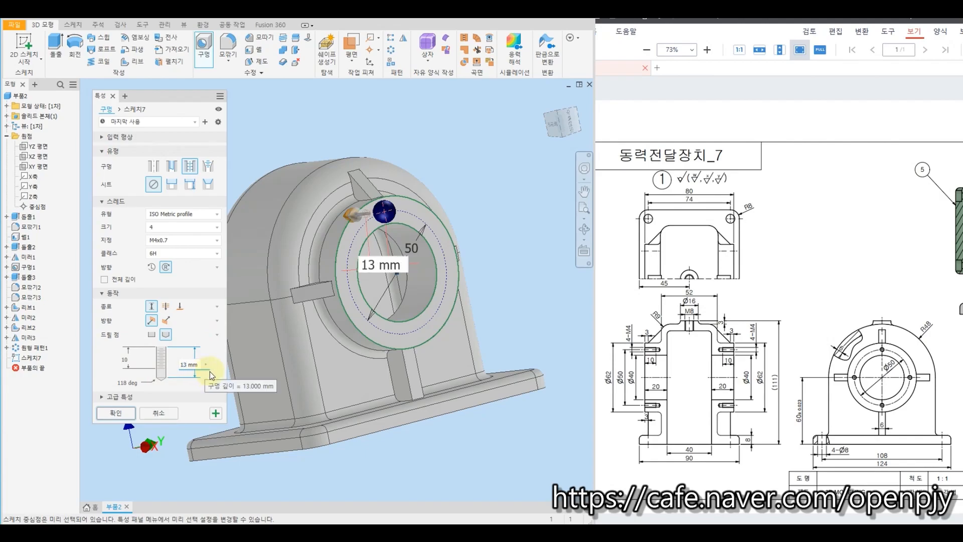
click(123, 413)
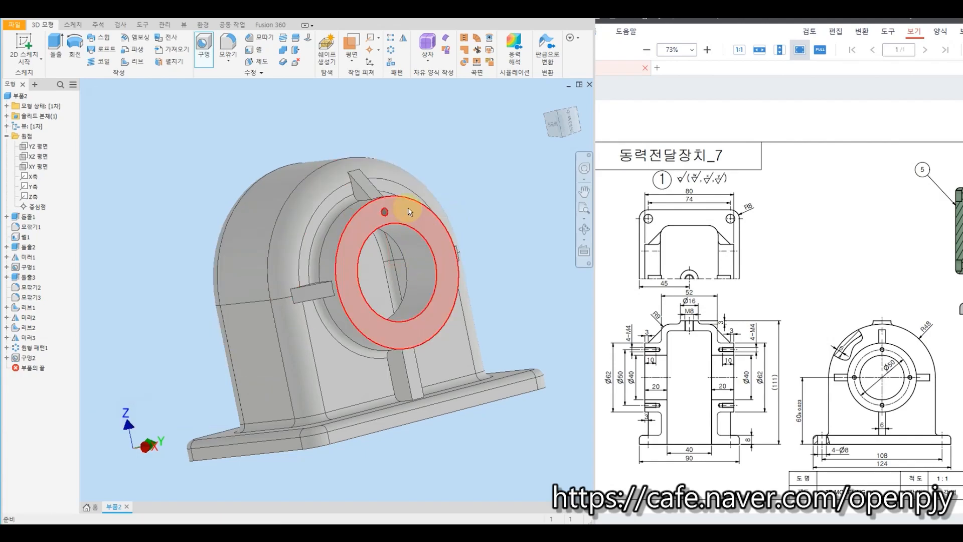
Mirror the M4 tapped hole about the YZ plane onto the opposite boss.
scroll(387, 208, up, 5)
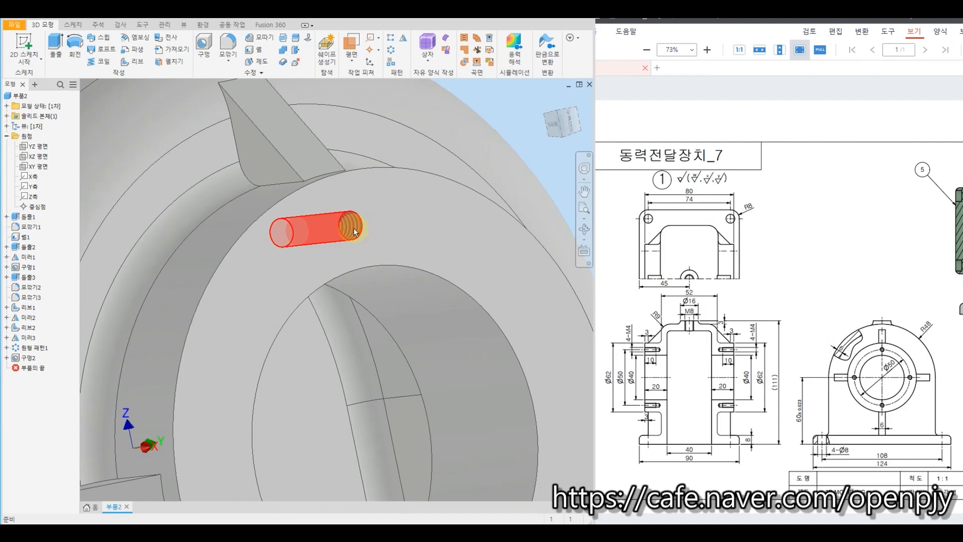
scroll(377, 222, down, 5)
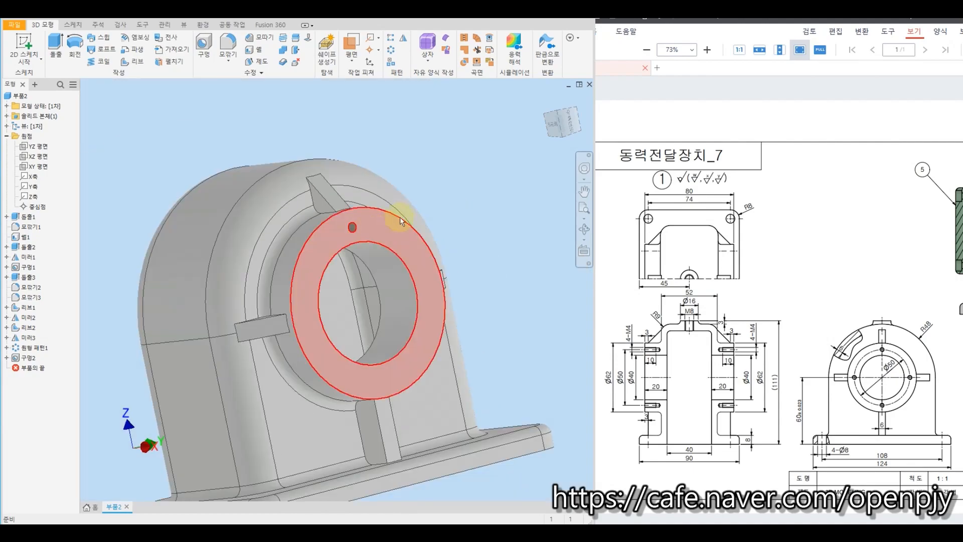
click(405, 42)
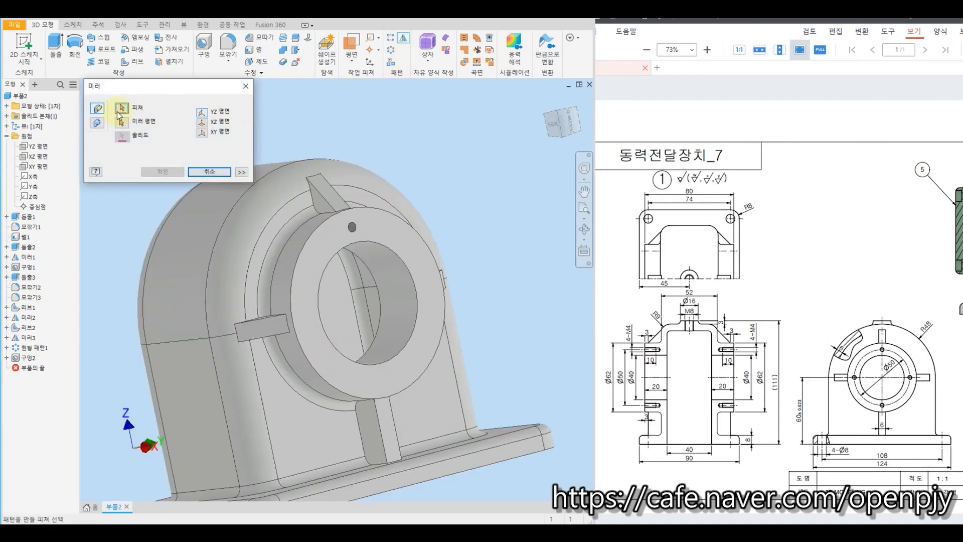
click(27, 358)
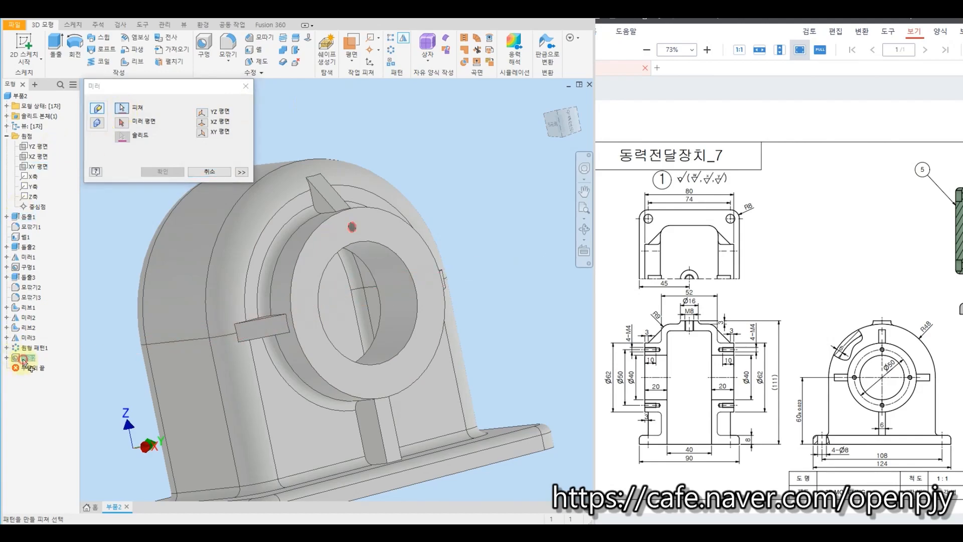
click(123, 122)
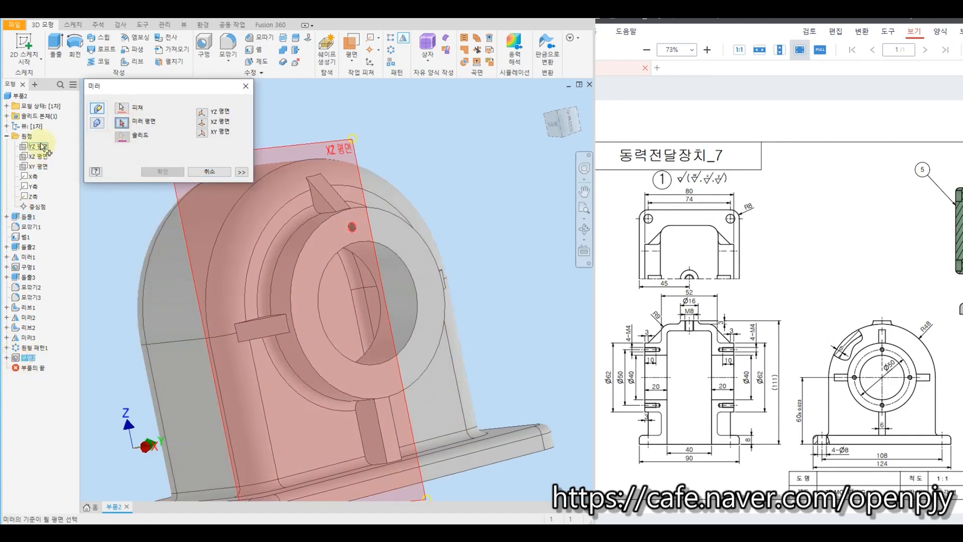
click(39, 146)
click(167, 173)
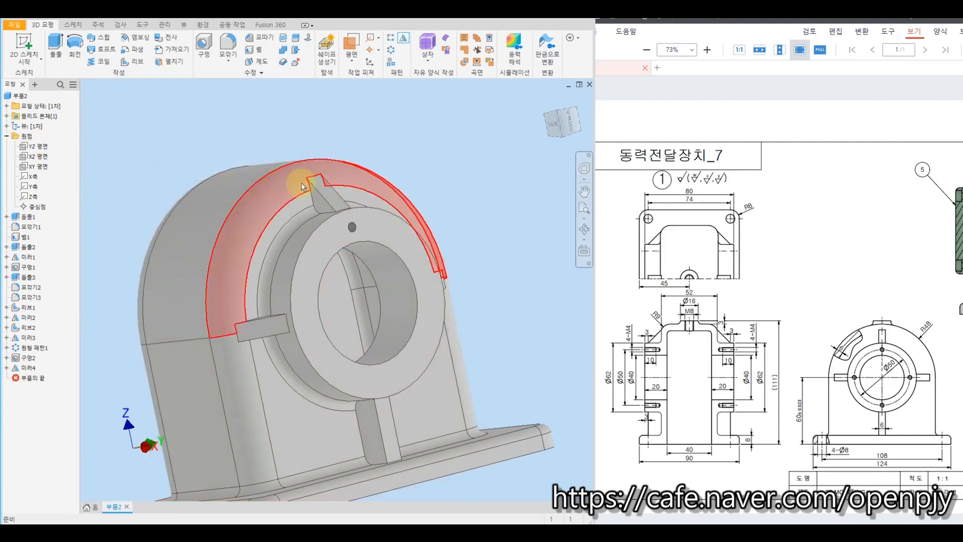
Circularly pattern the M4 hole and its mirror about the axis of the housing's arched face, 4 occurrences over 360°.
mouse_move(303, 157)
middle_down()
mouse_move(330, 165)
mouse_move(338, 155)
mouse_move(210, 176)
mouse_move(318, 189)
mouse_move(263, 166)
middle_up()
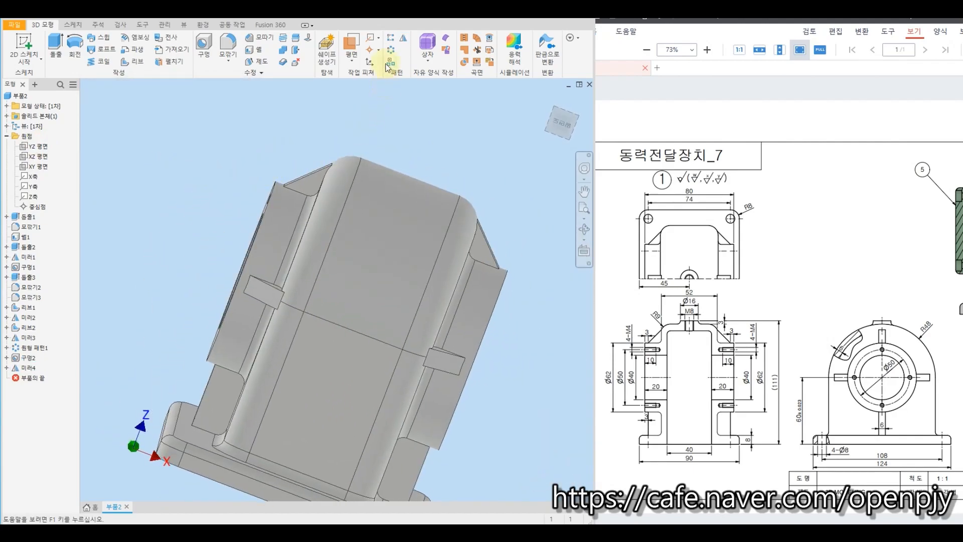
click(392, 48)
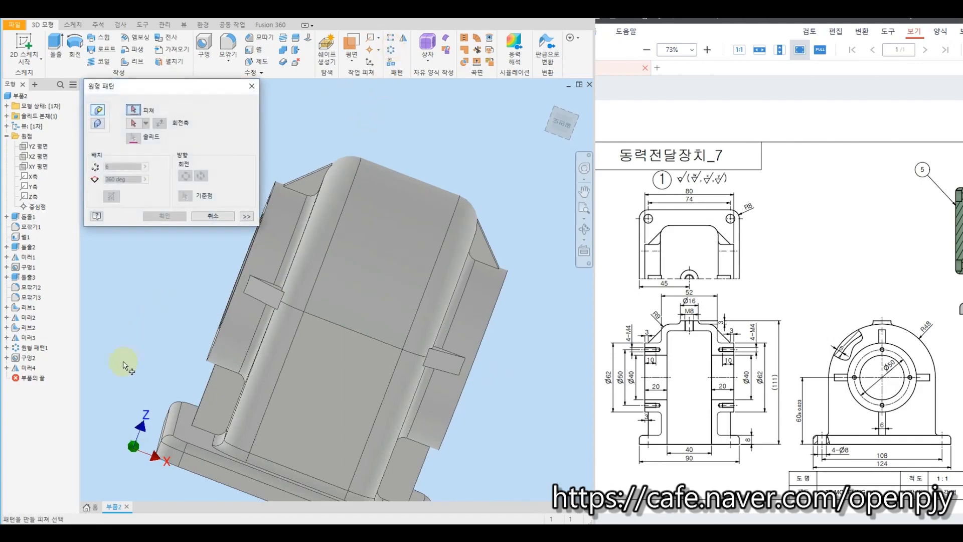
click(29, 358)
click(29, 368)
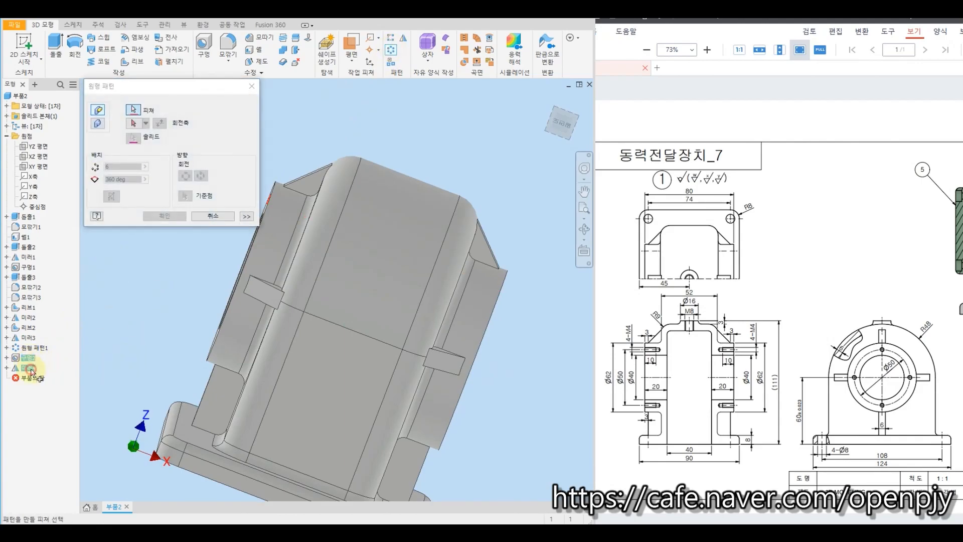
click(133, 123)
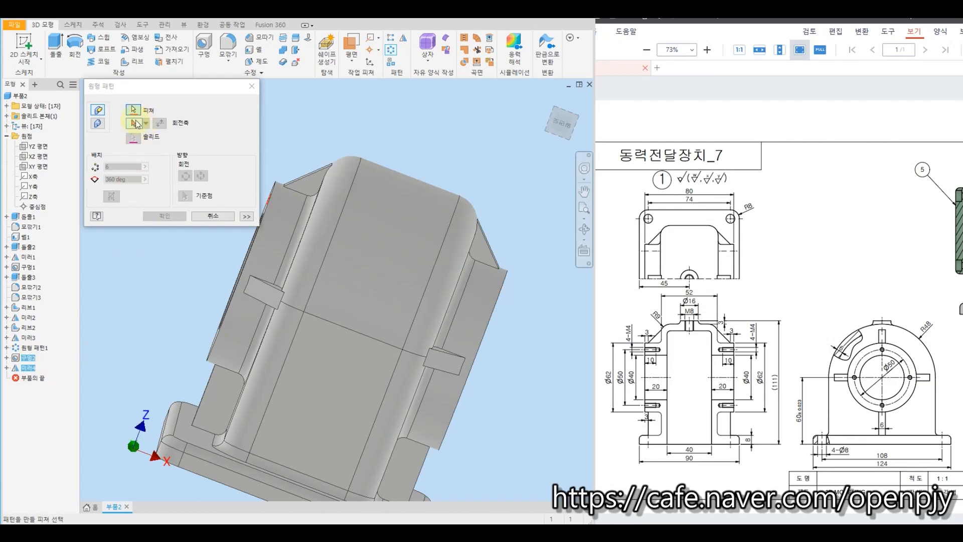
click(393, 189)
shift+middle_drag(466, 164, 402, 157)
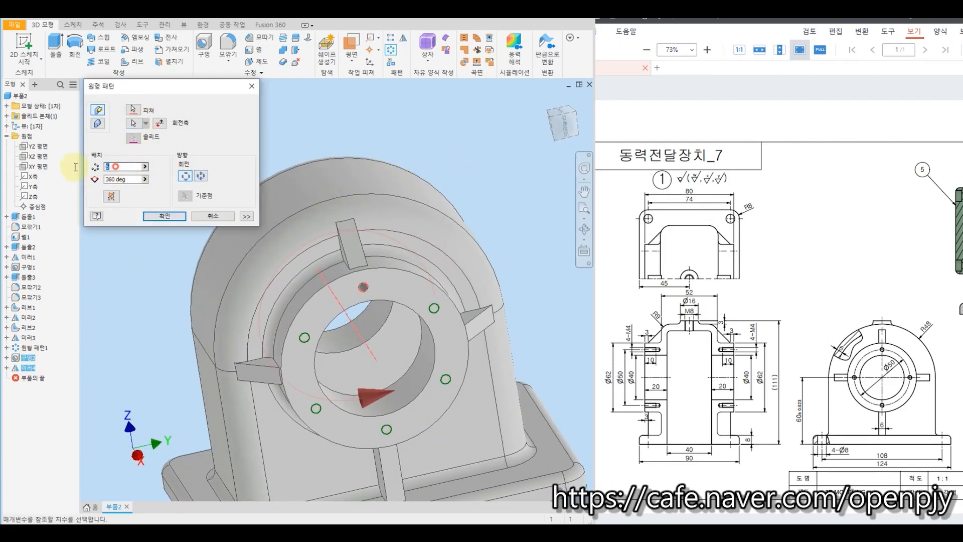
text(4)
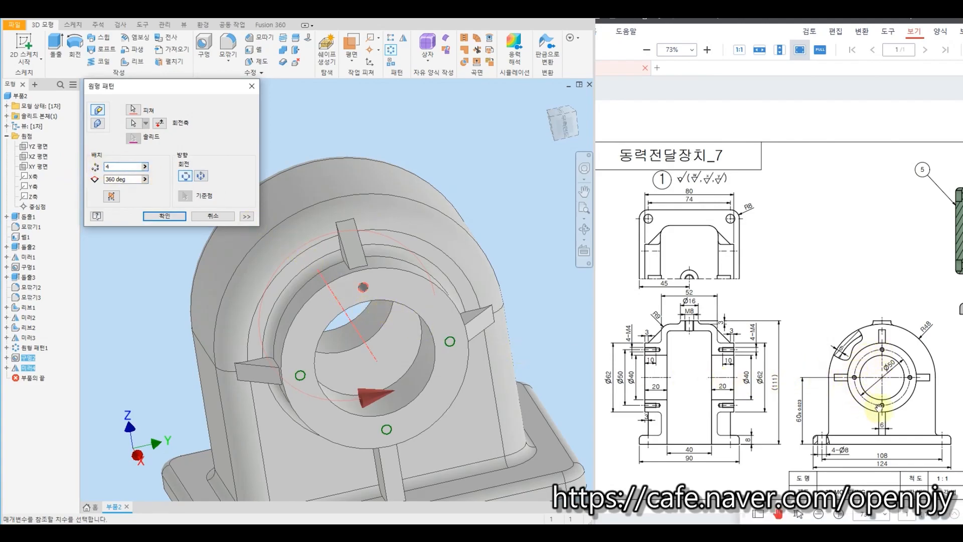
click(165, 216)
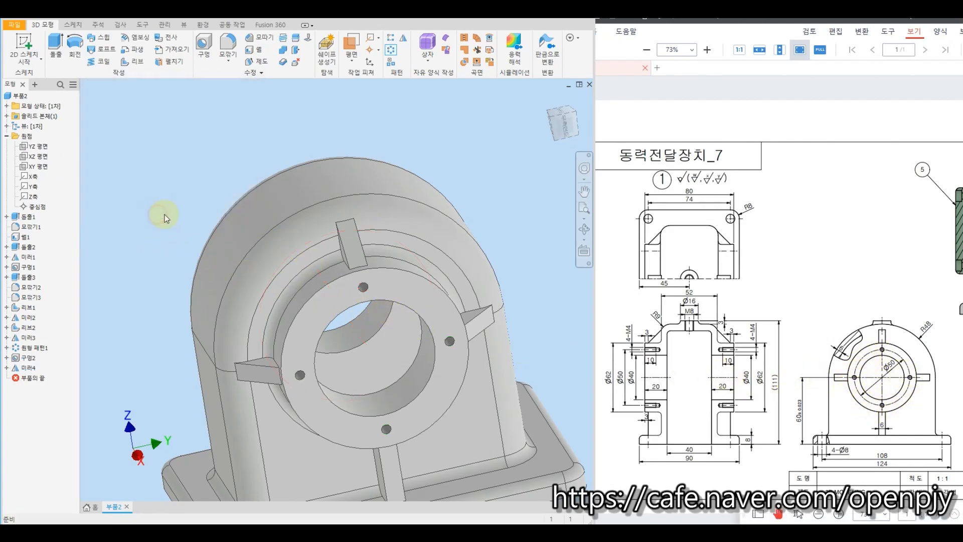
Start a simple through-all hole of 8 mm diameter and place it concentric with one rounded corner of the base flange.
shift+middle_drag(150, 290, 215, 299)
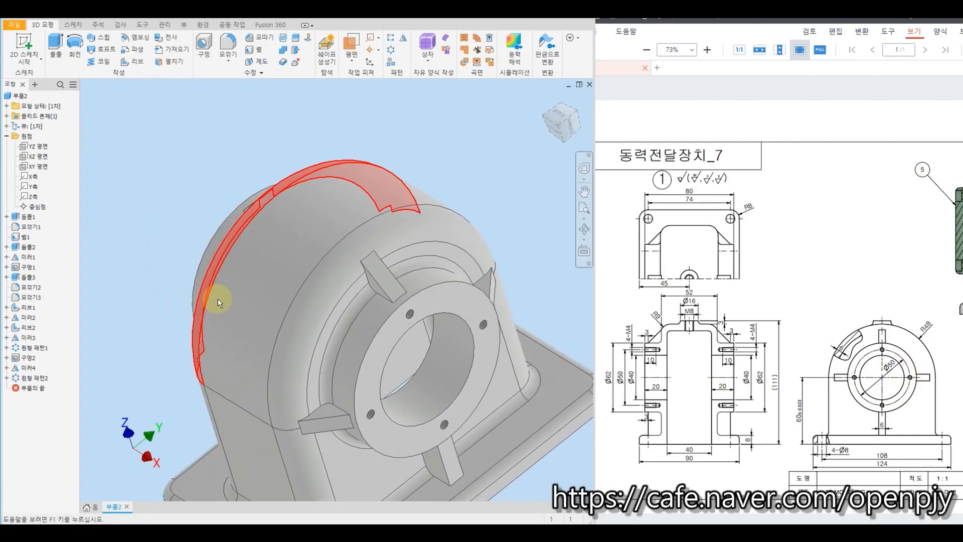
middle_drag(397, 277, 359, 181)
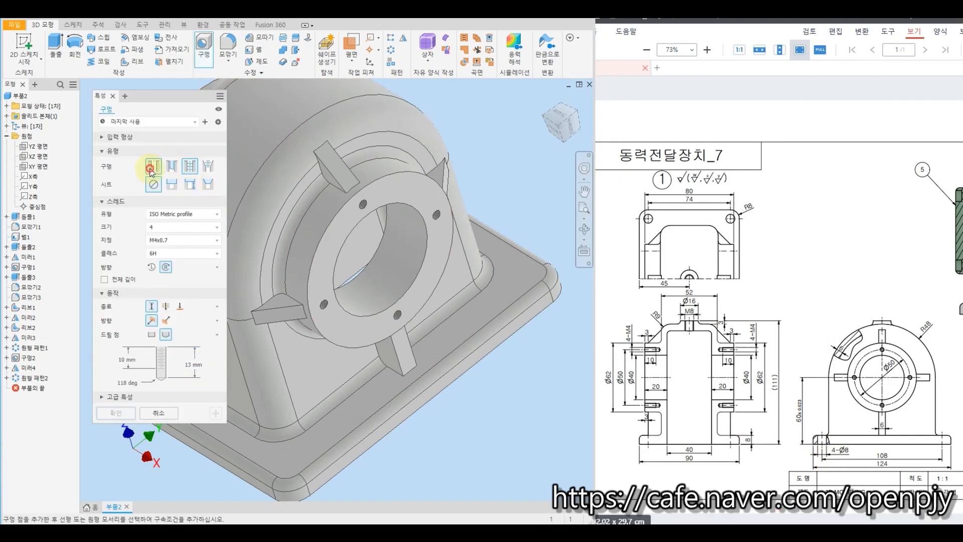
click(165, 214)
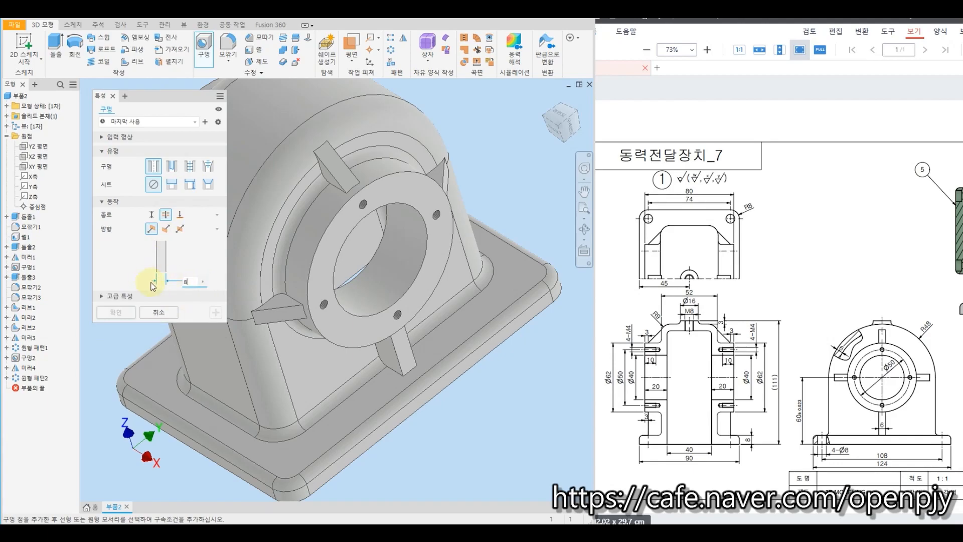
click(141, 376)
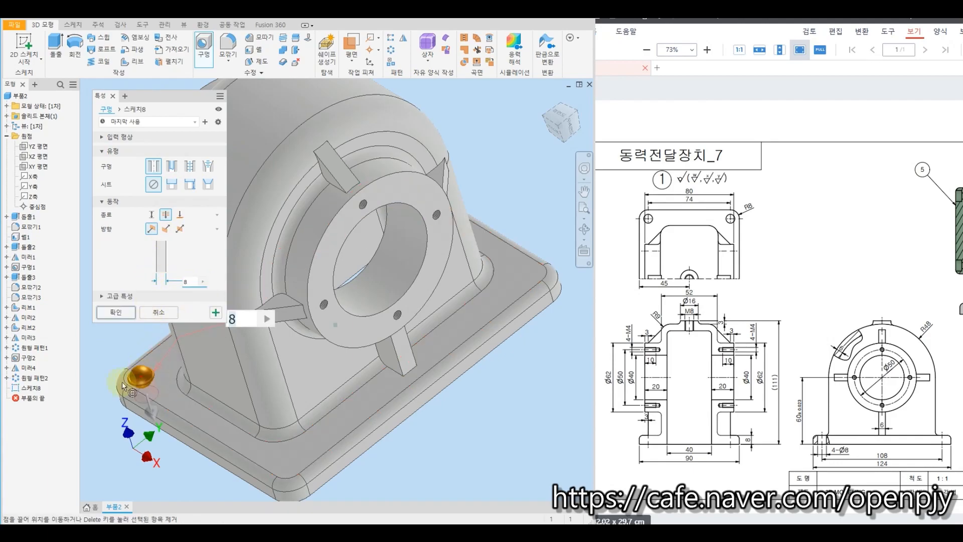
scroll(140, 374, up, 5)
click(147, 358)
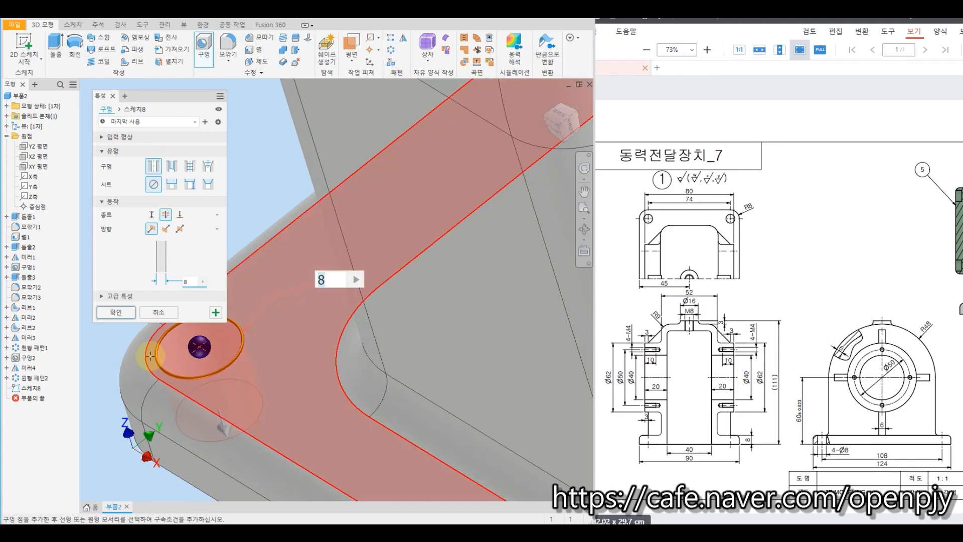
Add two more 8 mm hole positions on the base flange, each concentric with its rounded corner.
scroll(158, 361, down, 5)
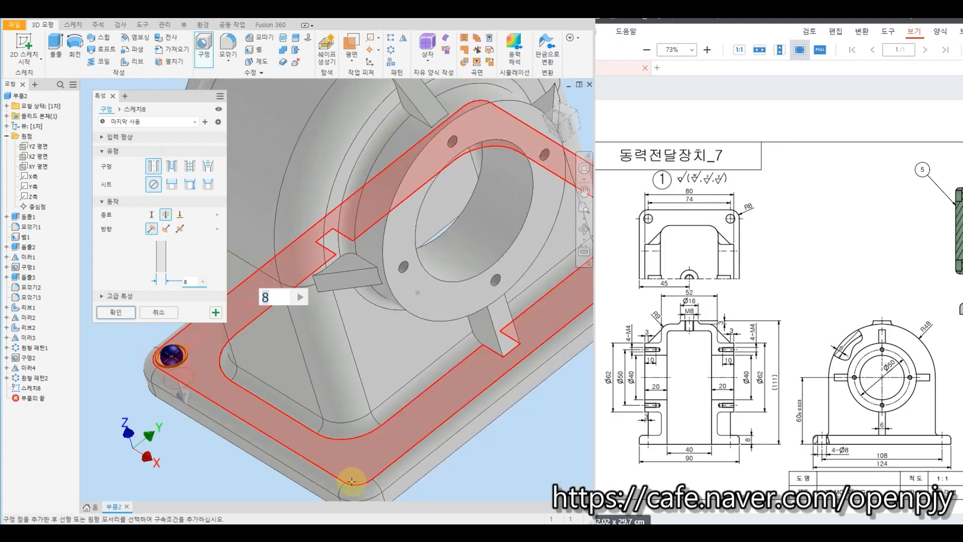
middle_drag(360, 470, 347, 381)
click(346, 381)
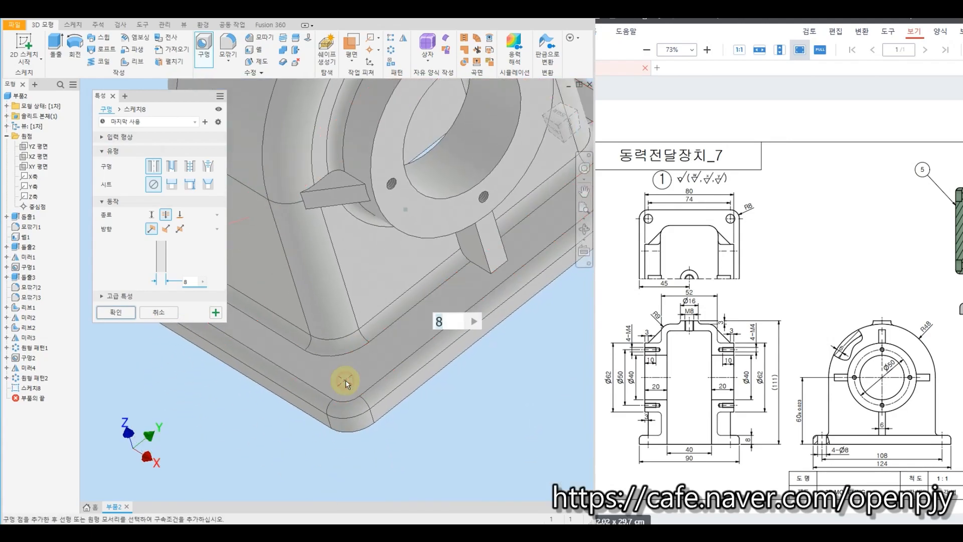
click(348, 401)
scroll(379, 395, down, 5)
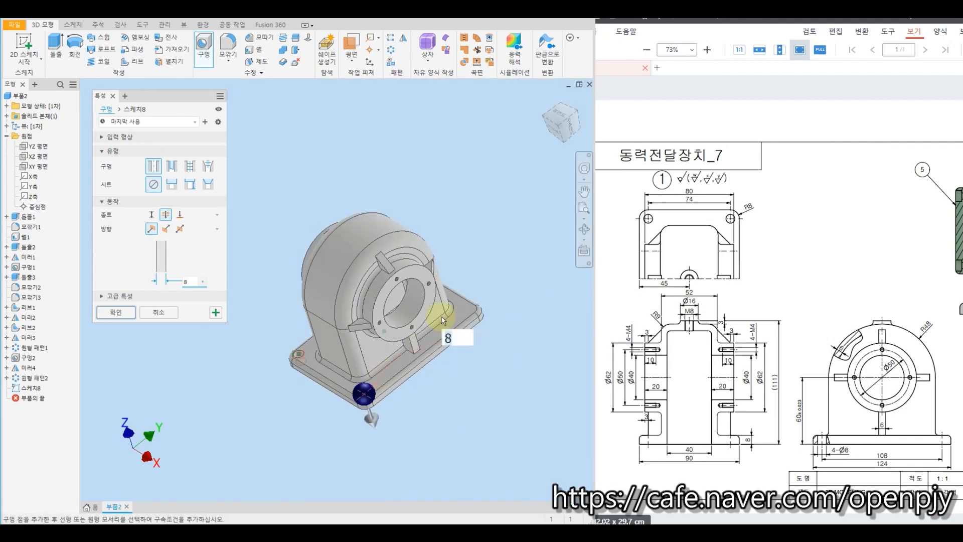
scroll(474, 306, up, 5)
click(461, 357)
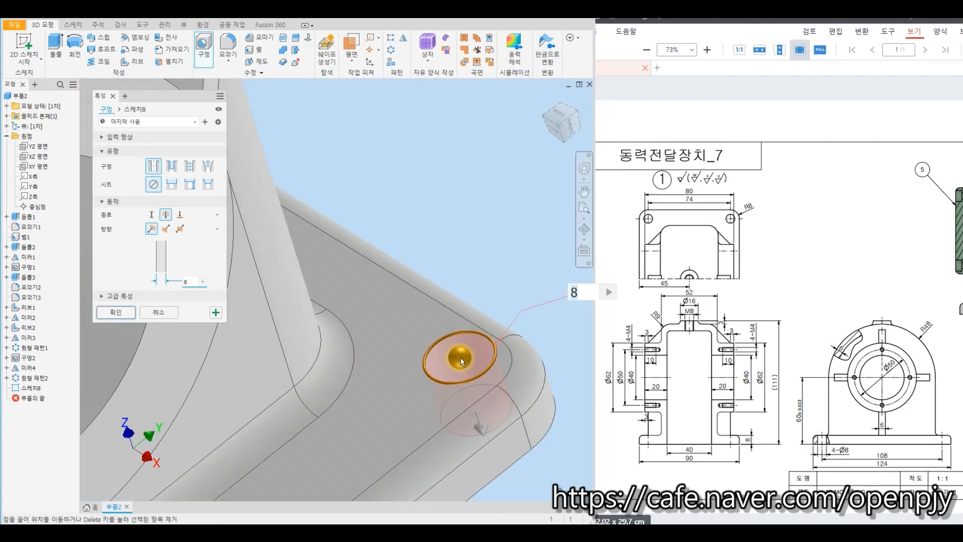
click(511, 366)
scroll(470, 273, down, 3)
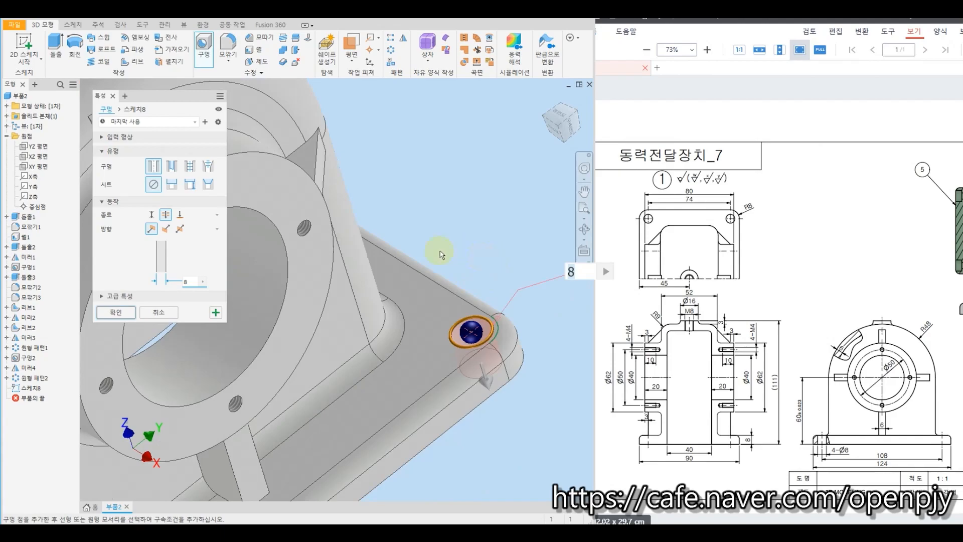
Make the fourth 8 mm hole concentric with the remaining base corner and create the set of base mounting holes.
scroll(351, 262, up, 3)
shift+middle_drag(480, 280, 371, 297)
scroll(471, 364, down, 3)
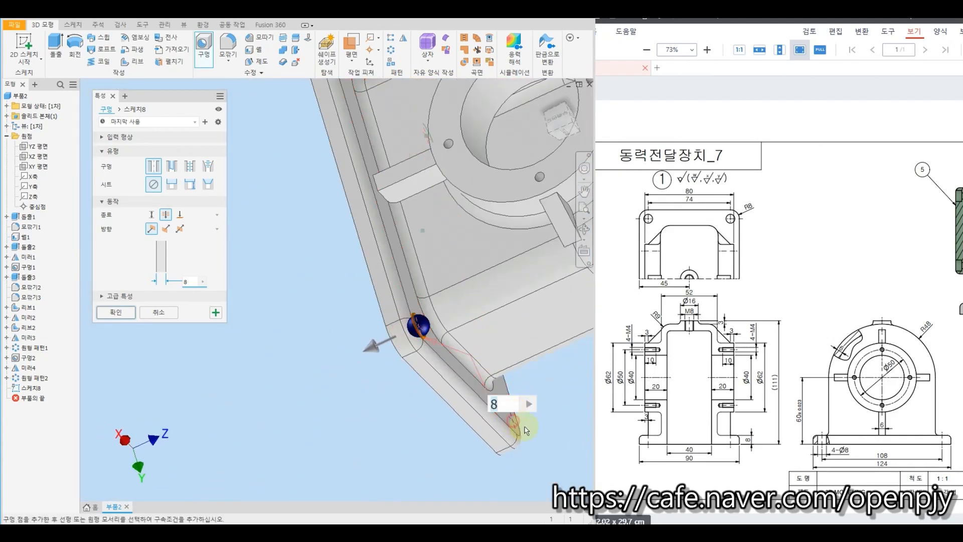
scroll(517, 421, up, 4)
click(493, 436)
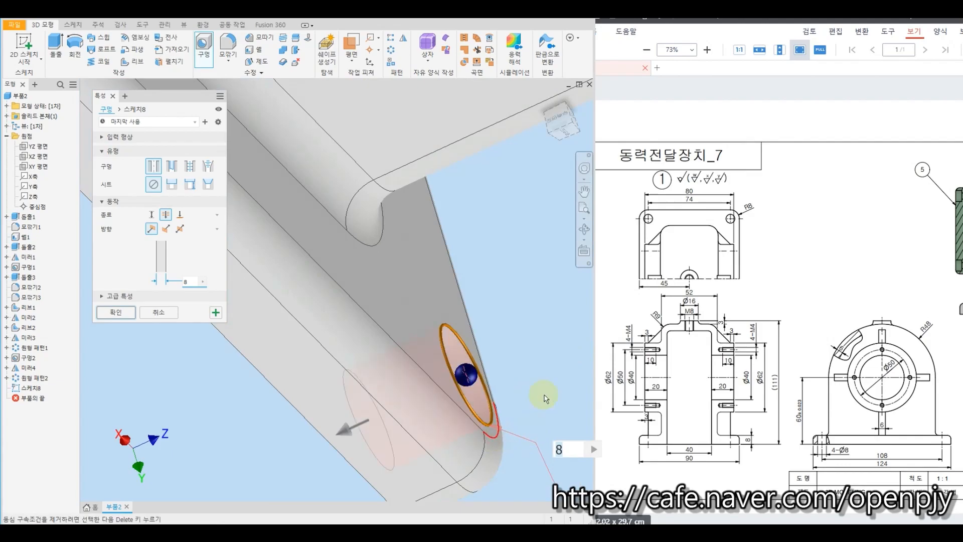
click(117, 313)
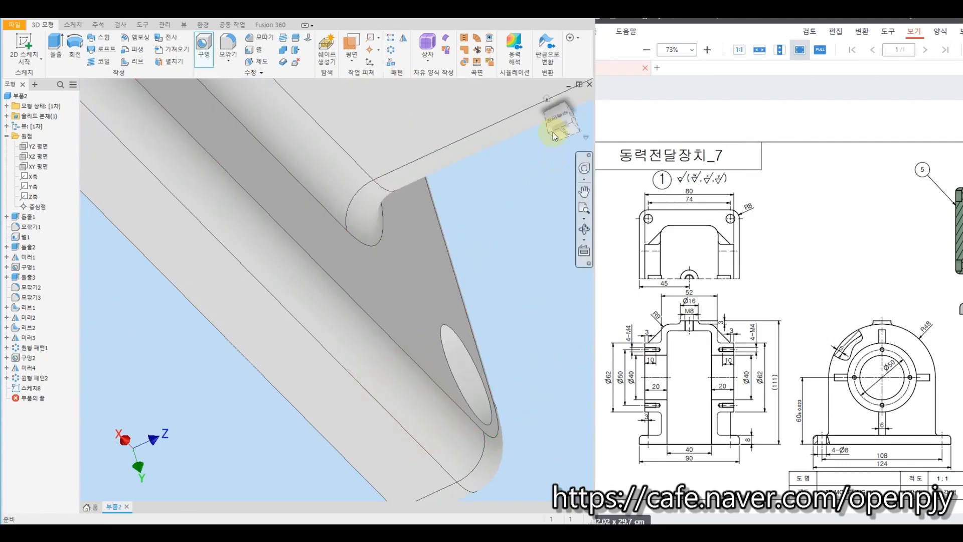
click(547, 97)
mouse_move(427, 342)
mouse_down()
mouse_move(362, 431)
mouse_move(437, 482)
mouse_move(442, 455)
mouse_up()
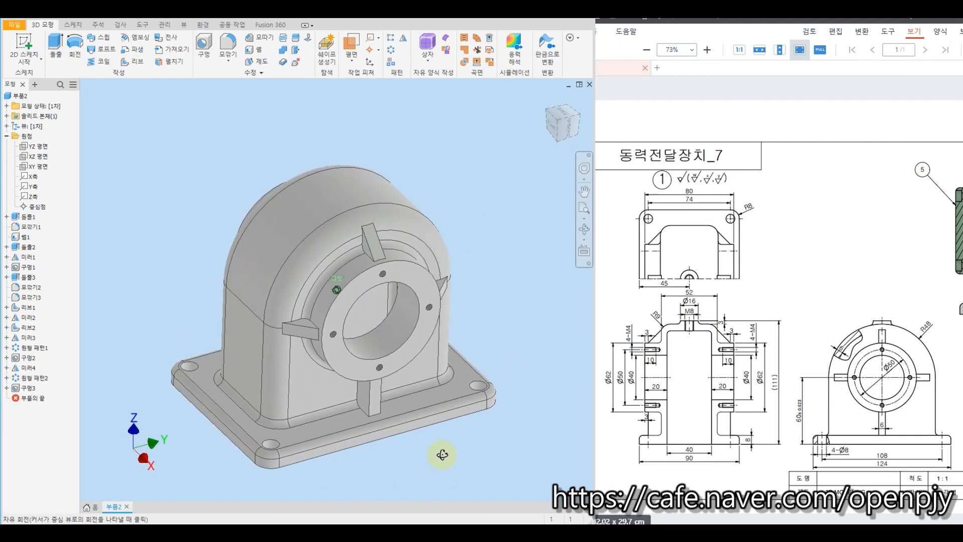
key(Escape)
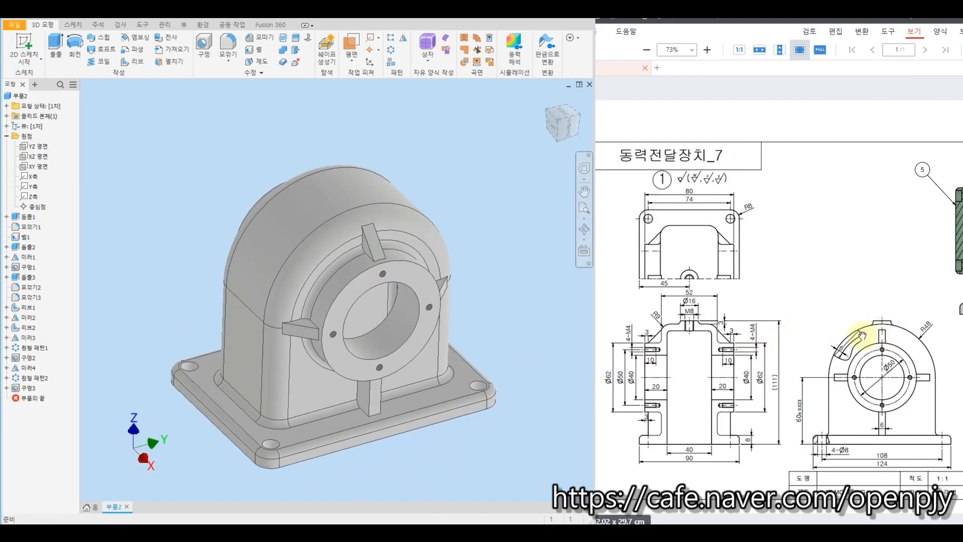
Create a work plane above the arch, offset from the base's bottom face to the drawing's 111 mm overall height.
shift+middle_drag(520, 383, 451, 346)
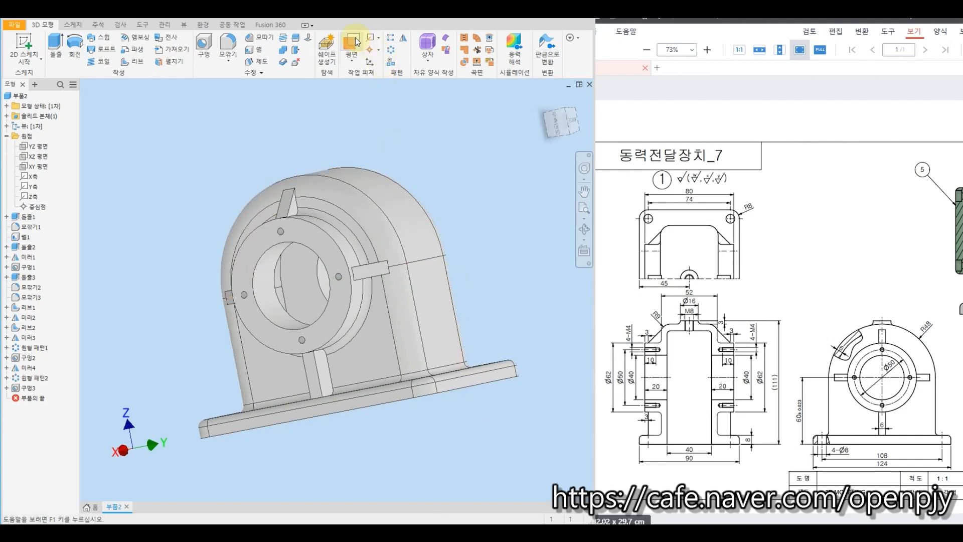
shift+middle_drag(512, 431, 469, 391)
drag(469, 391, 423, 145)
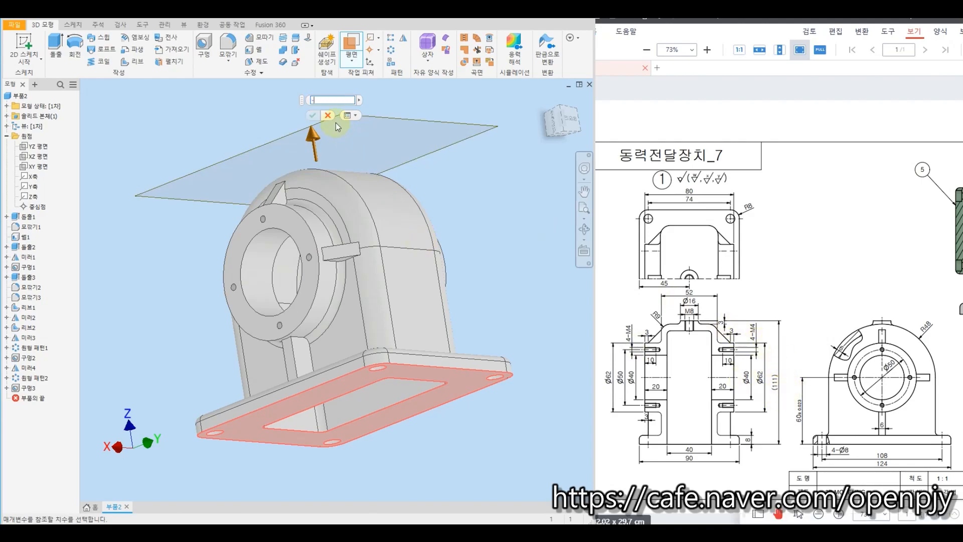
key(Return)
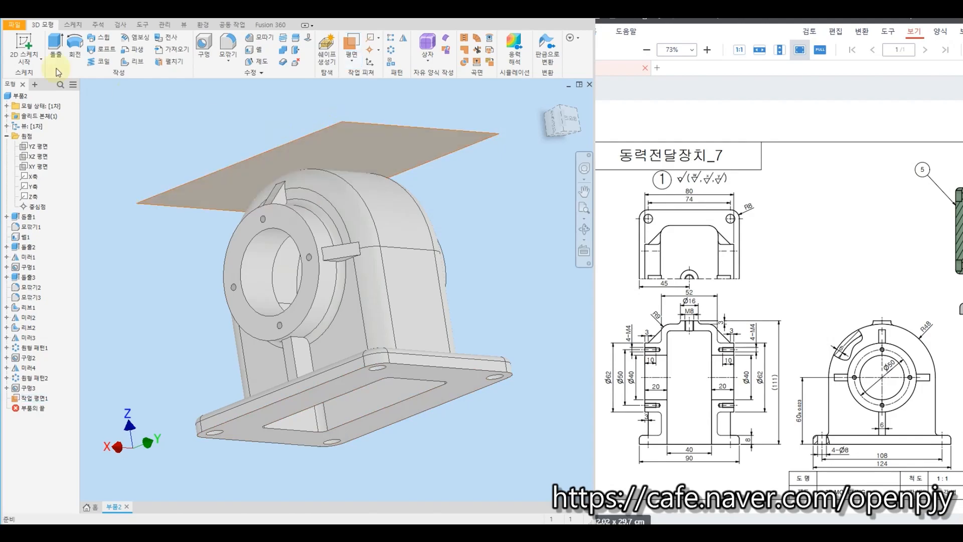
Sketch a 16 mm diameter circle centred on the origin on the new work plane and finish the sketch.
click(23, 44)
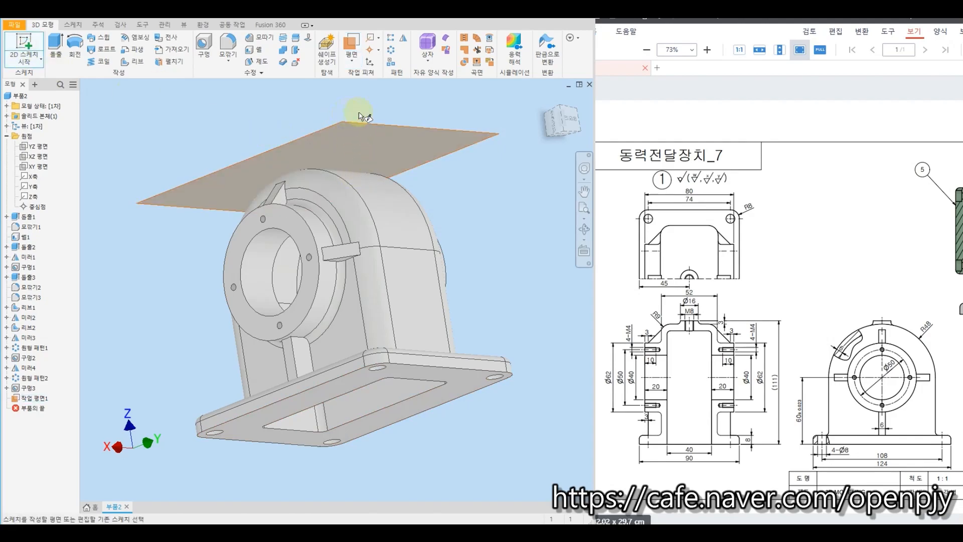
key(F6)
click(360, 129)
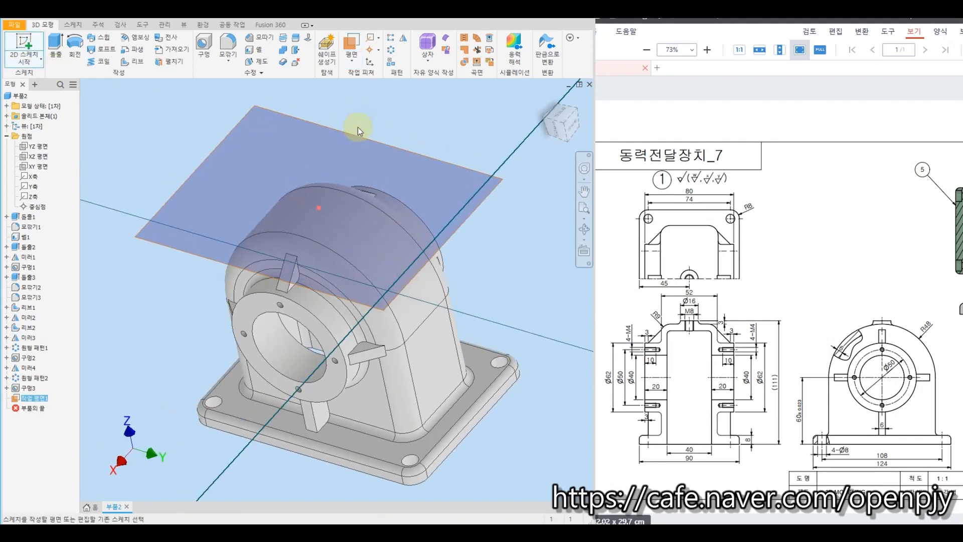
click(77, 43)
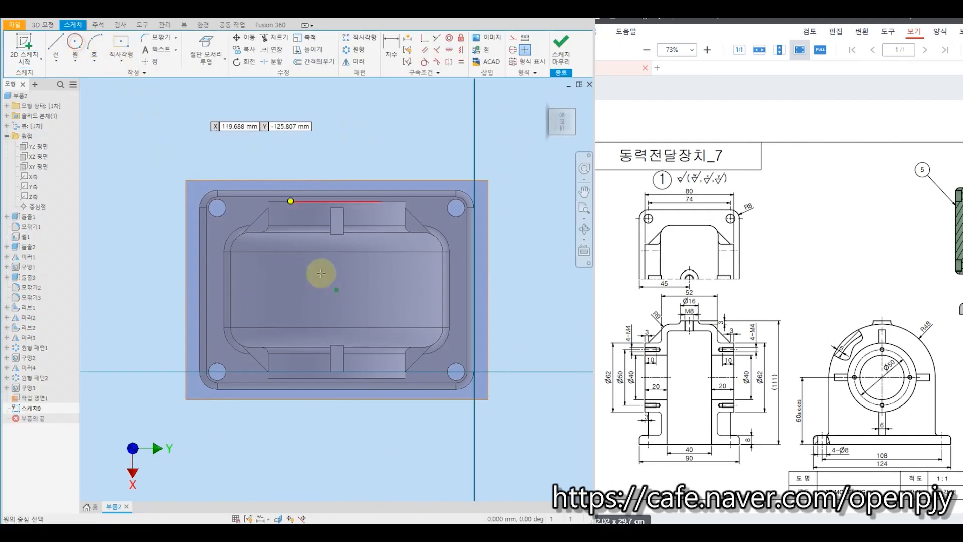
click(333, 289)
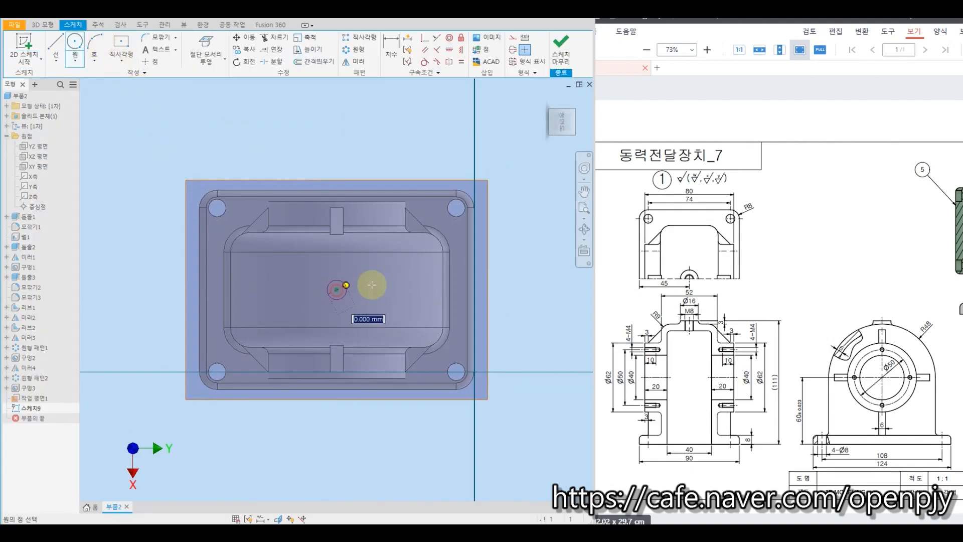
text(16)
key(Return)
click(568, 54)
Hide the work plane and extrude the 16 mm circle down to the next face, joined to the housing as a boss.
right_click(440, 150)
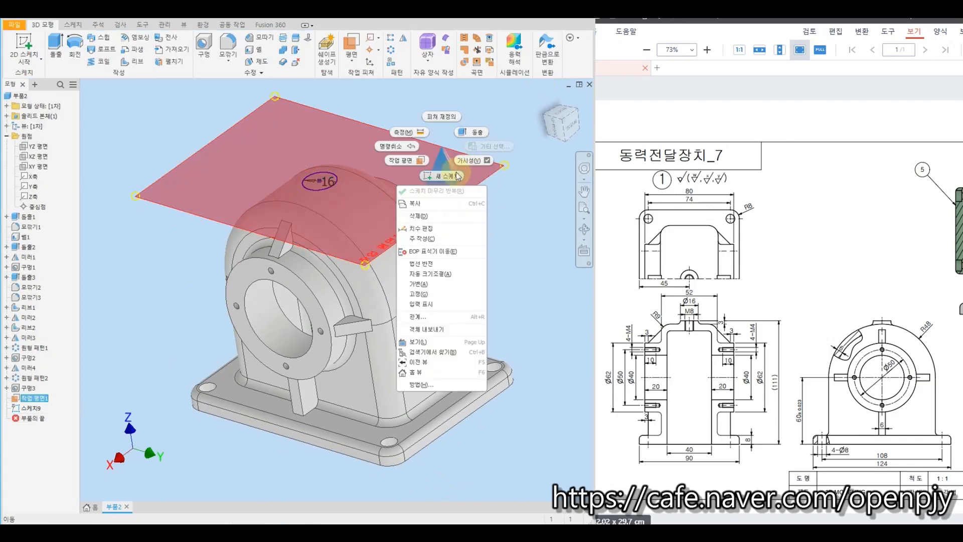
click(474, 163)
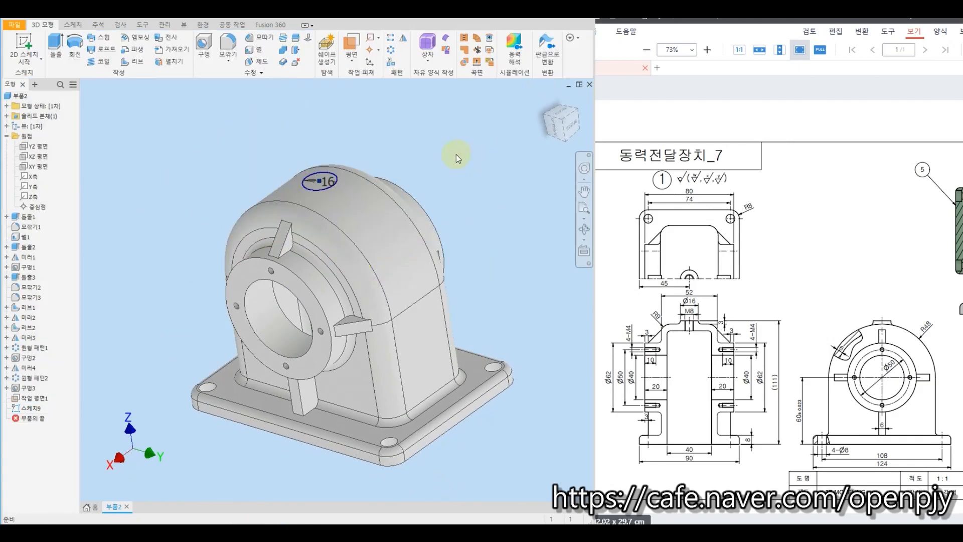
click(55, 44)
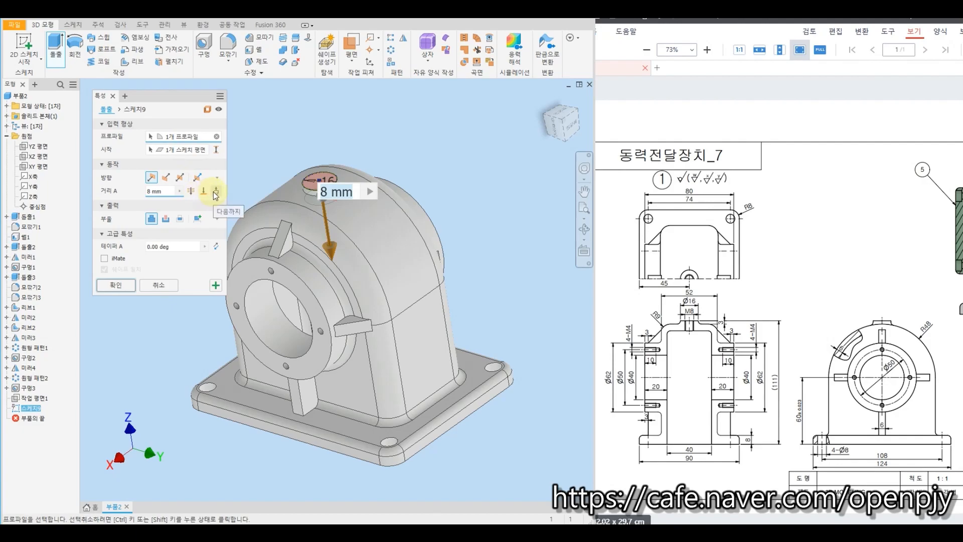
click(213, 192)
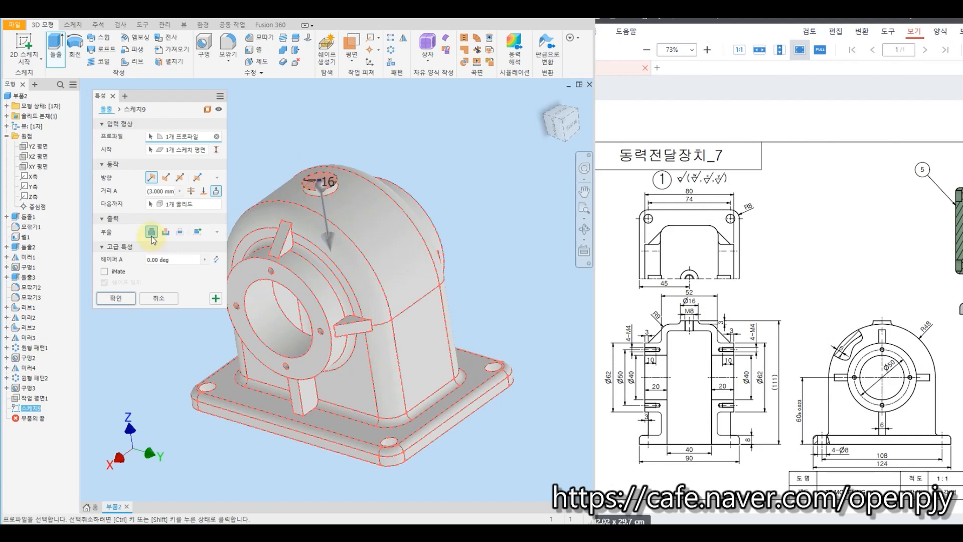
click(116, 299)
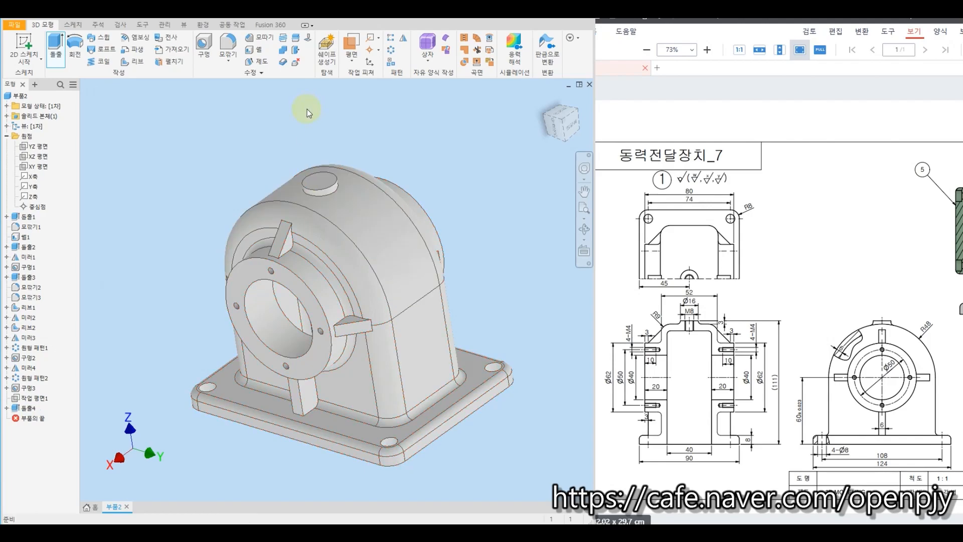
Fillet the edge where the 16 mm boss meets the arch with a 3 mm radius.
click(227, 45)
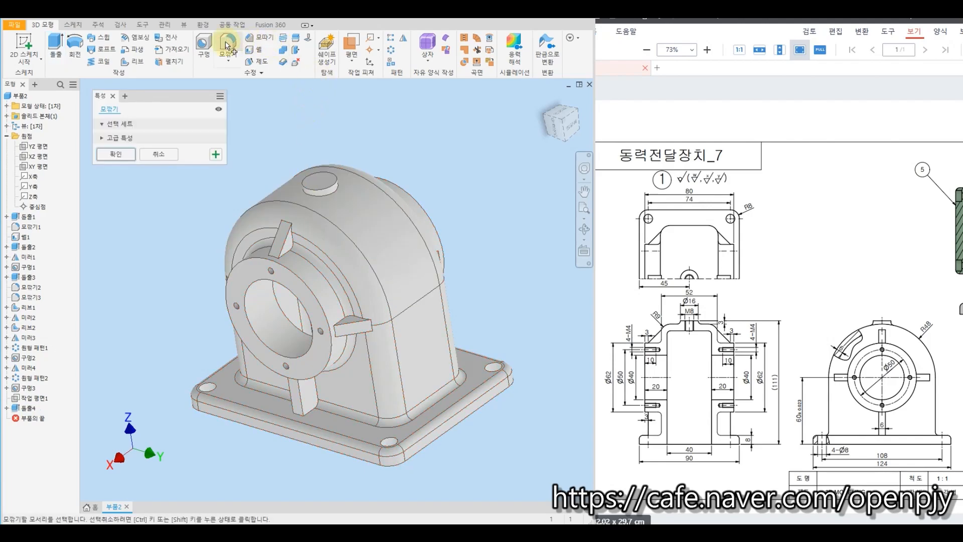
scroll(321, 193, down, 5)
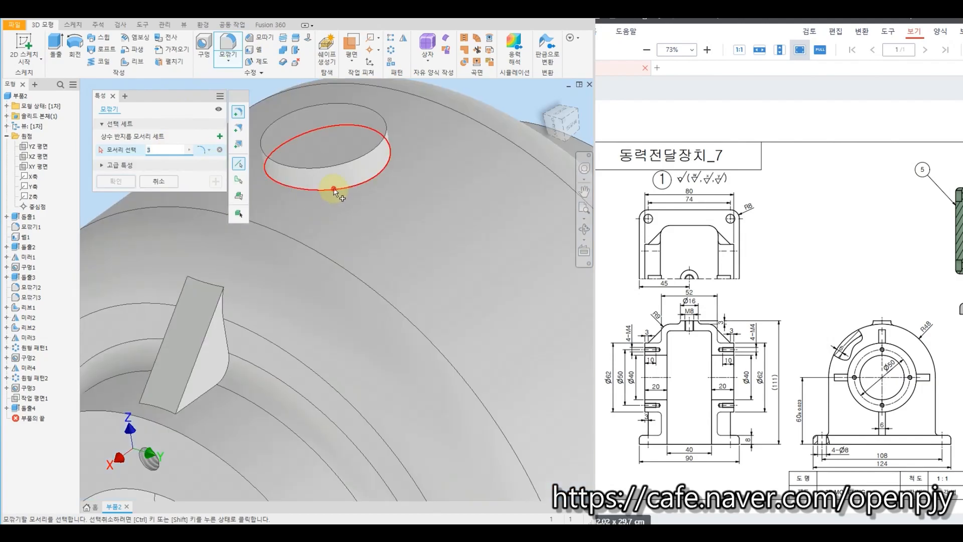
click(334, 190)
click(116, 181)
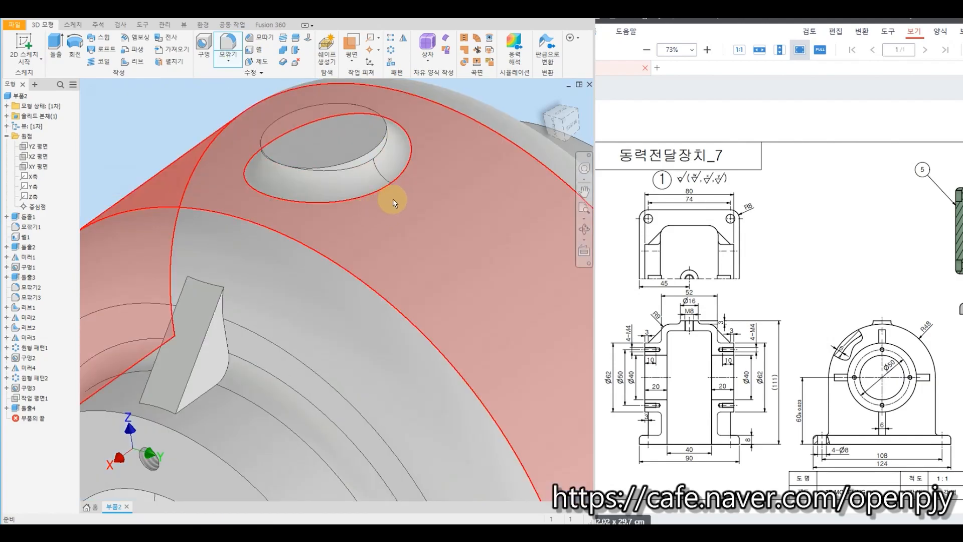
Start a through-all tapped hole with full-depth ISO Metric profile thread, size 8, designation M8x1.25.
shift+middle_drag(391, 201, 323, 146)
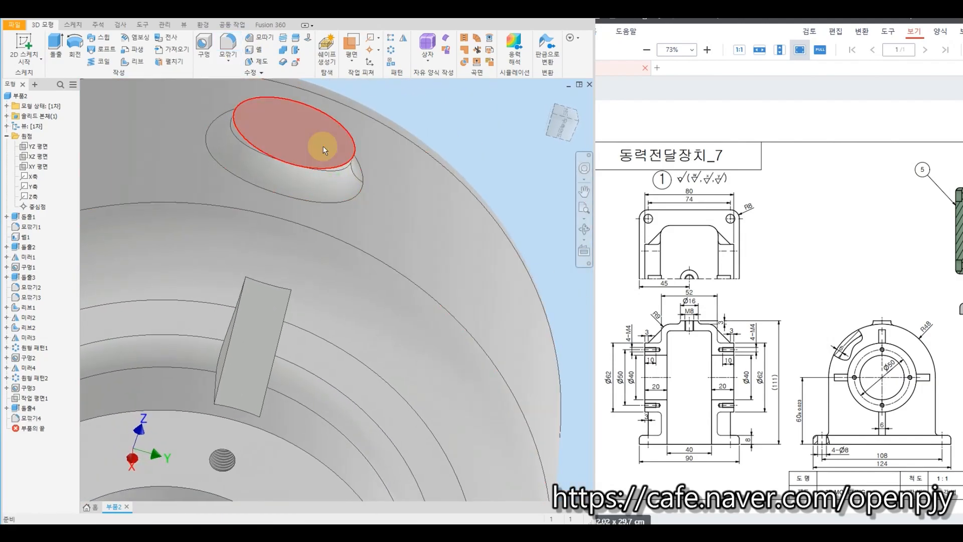
click(206, 44)
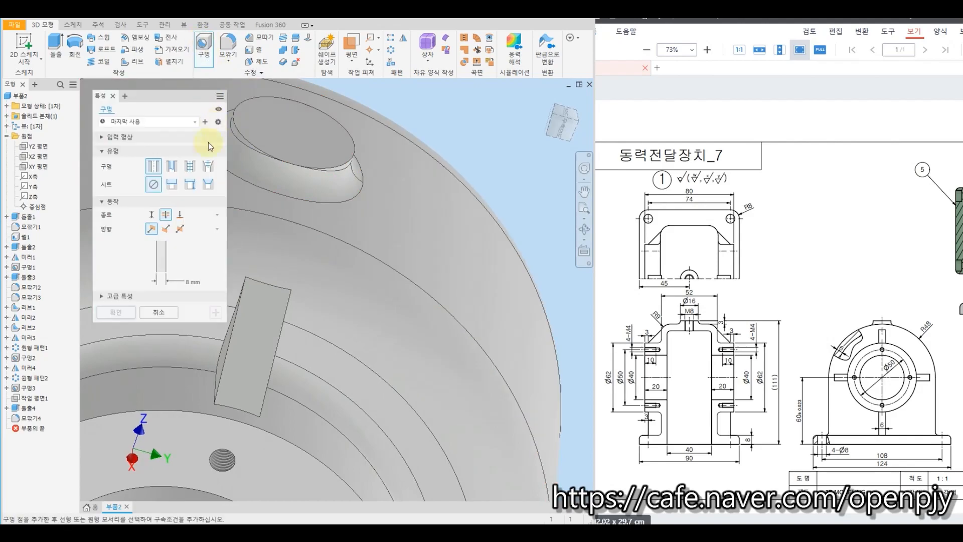
click(190, 167)
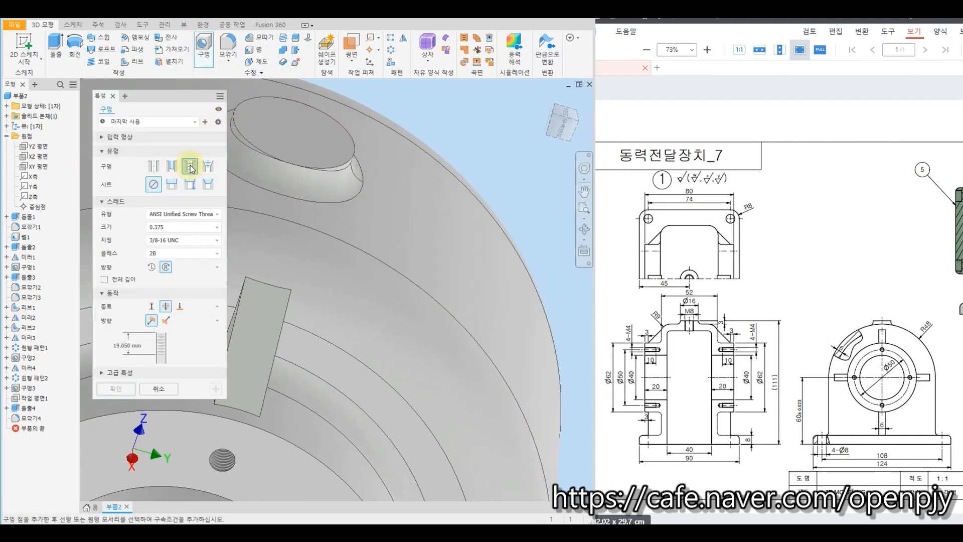
click(112, 282)
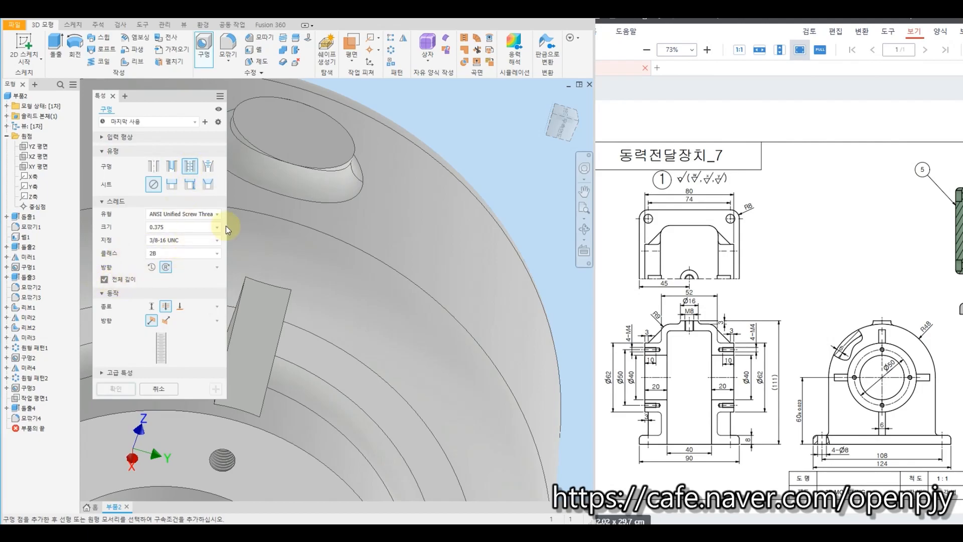
click(210, 218)
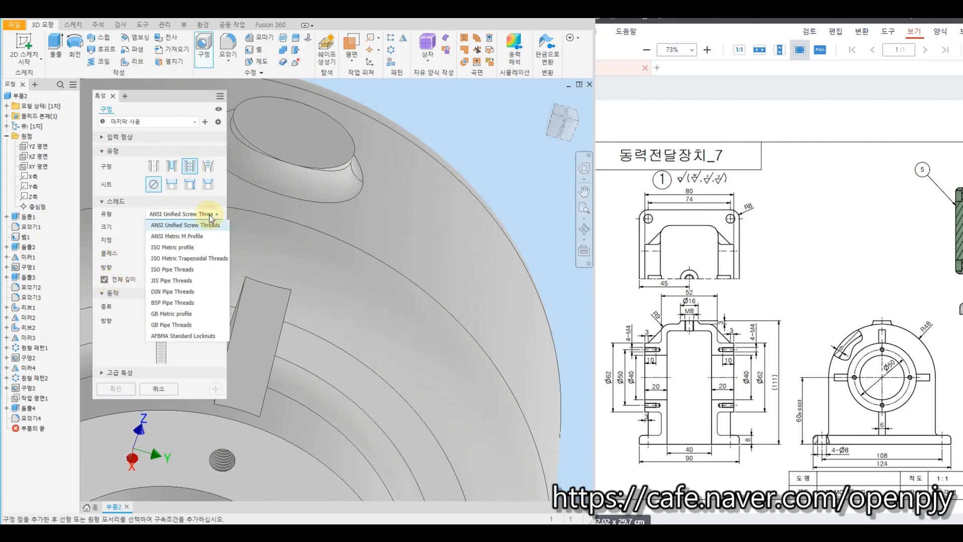
click(174, 253)
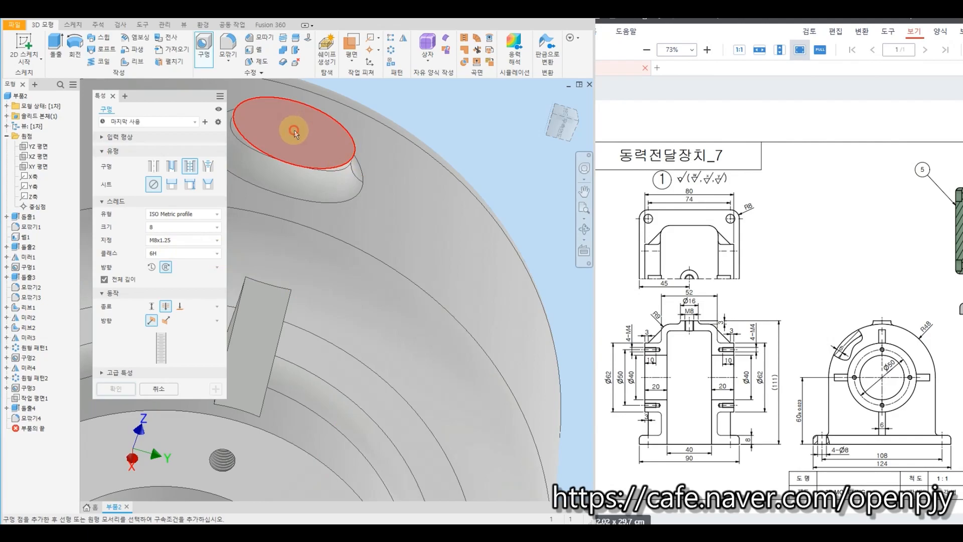
Place the M8 tapped hole on the top boss face, concentric with its circular edge, and create it.
click(294, 129)
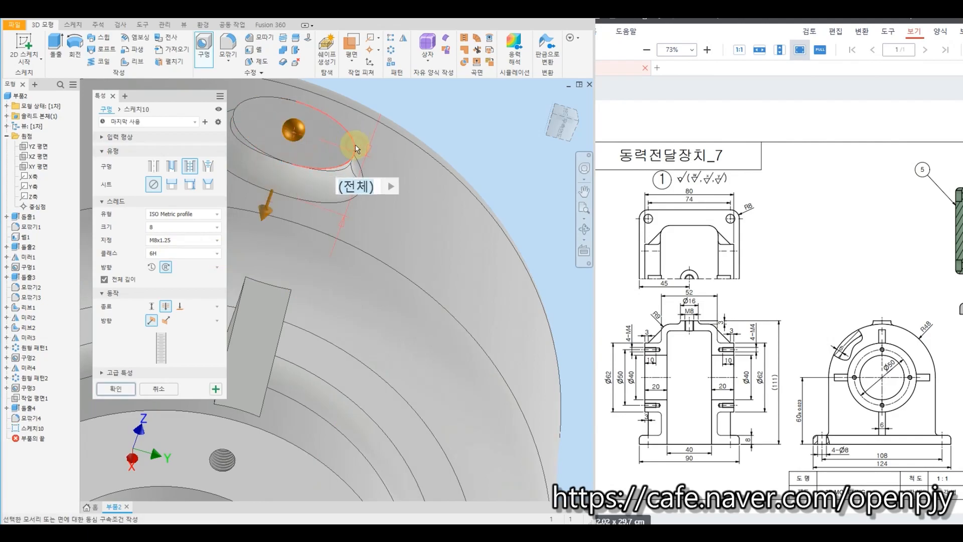
click(267, 155)
click(117, 389)
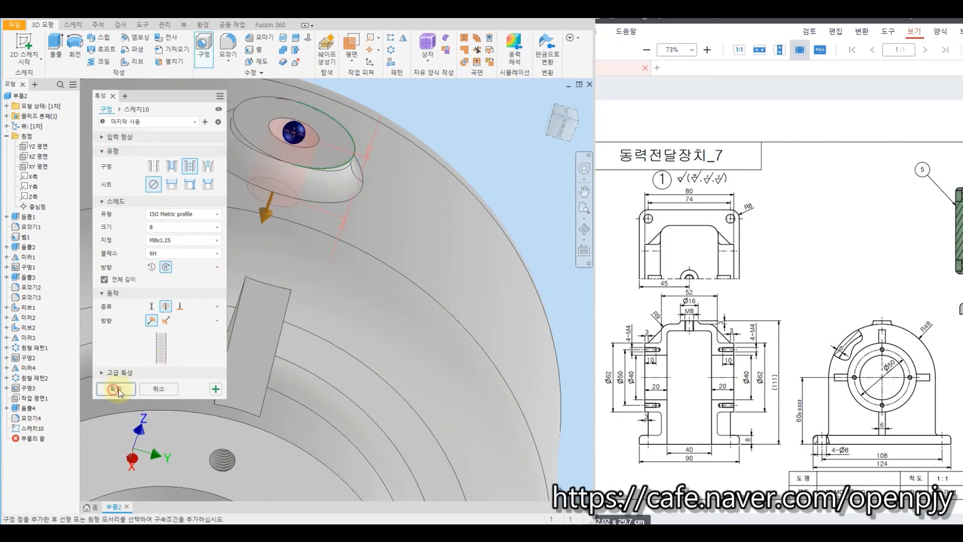
click(545, 100)
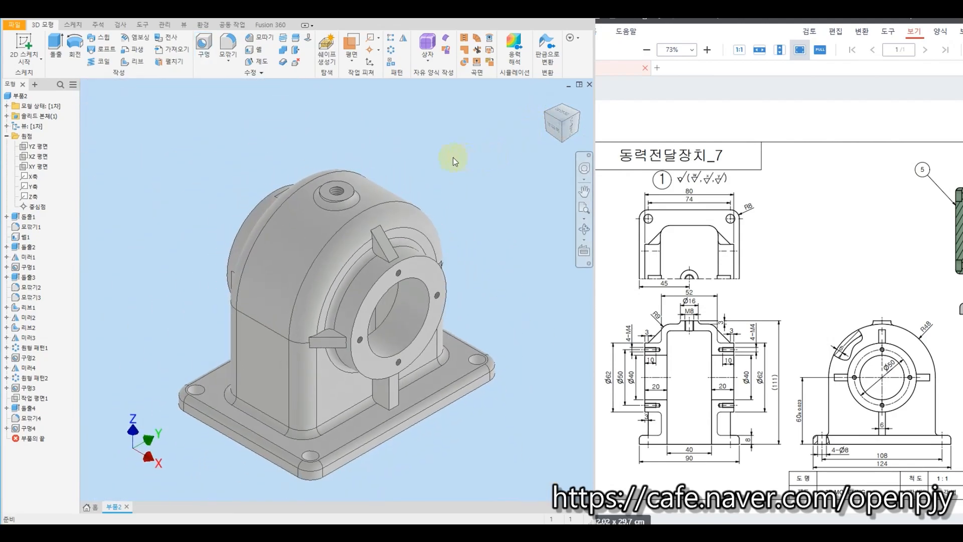
shift+middle_drag(227, 204, 251, 206)
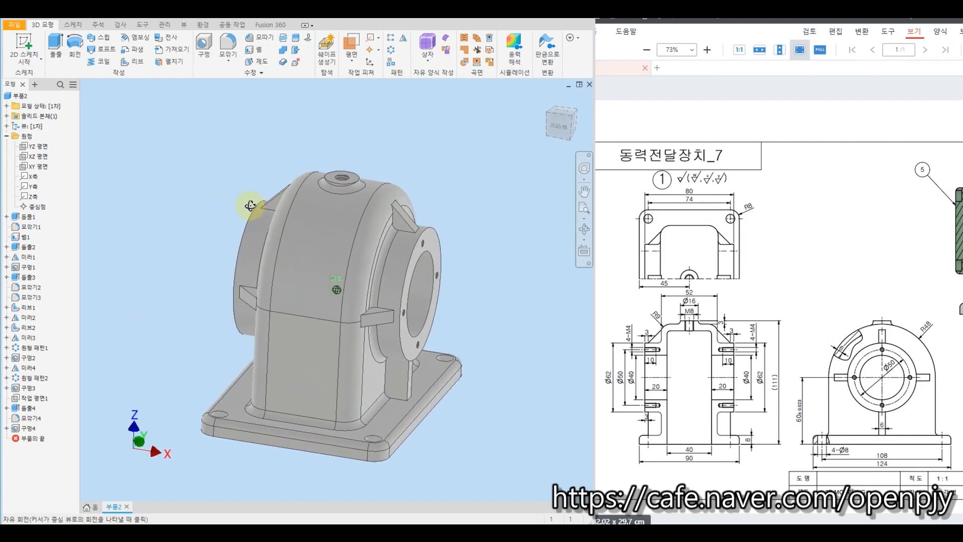